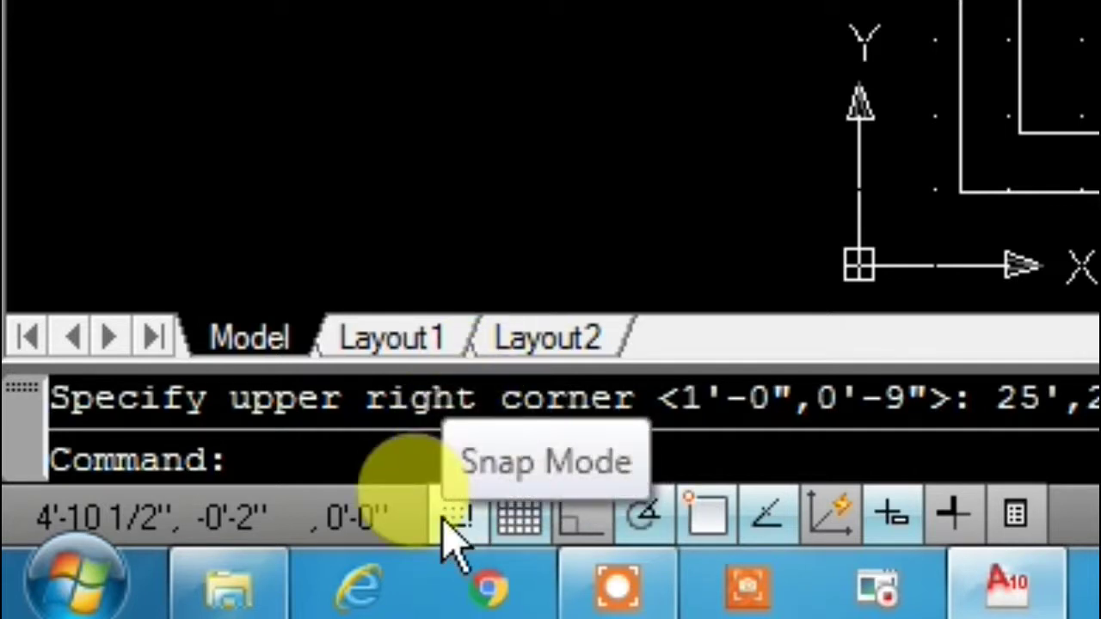
Turn grid snap on and start the Line command in ARC.dwg
{"action": "left_click", "coordinate": [451, 540]}
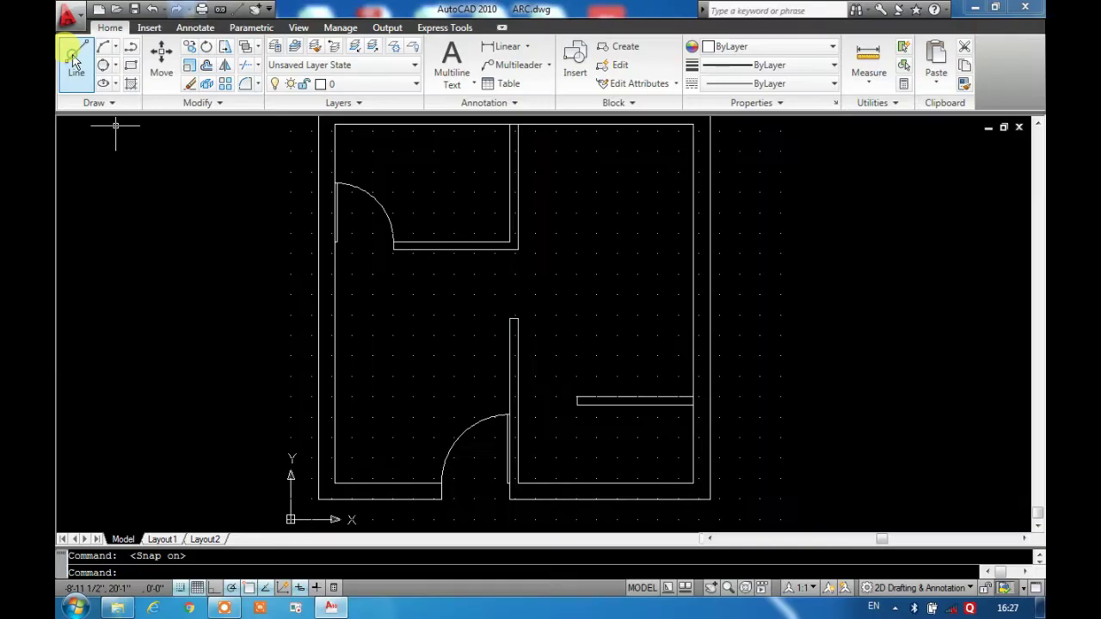
{"action": "left_click", "coordinate": [76, 60]}
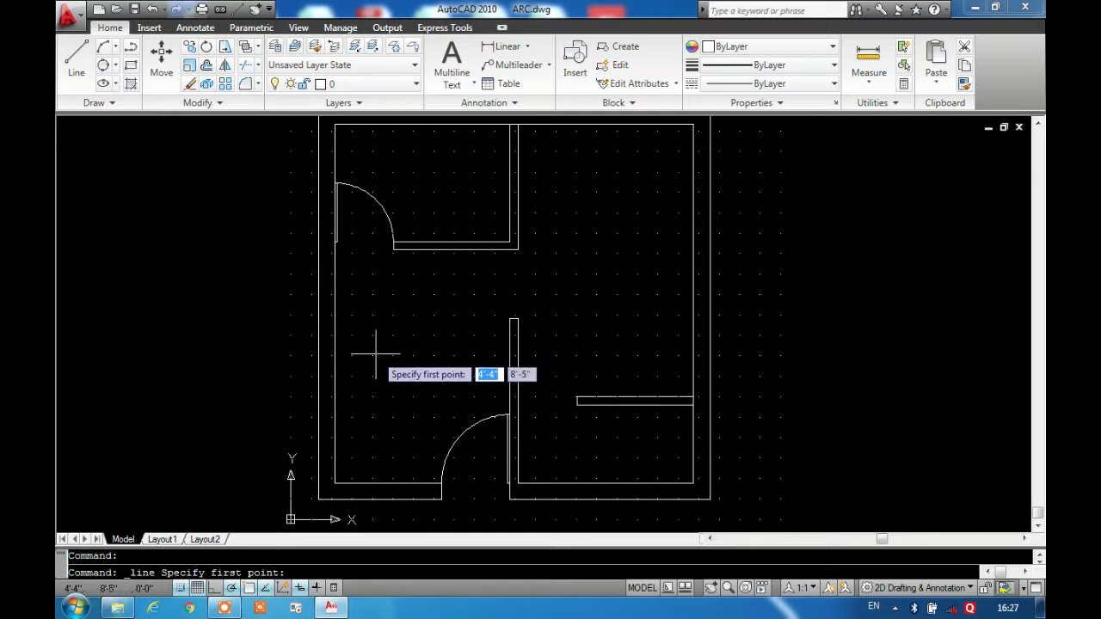
Pick a first point, cancel the line undrawn, and turn both snap and grid off
{"action": "left_click", "coordinate": [386, 353]}
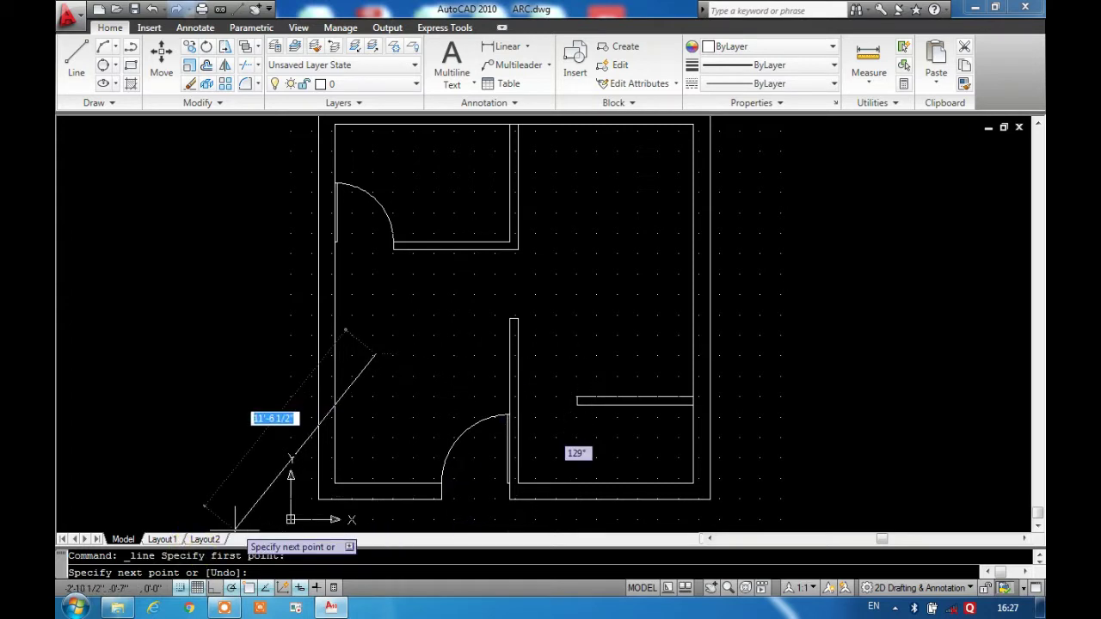
{"action": "key", "text": "Escape"}
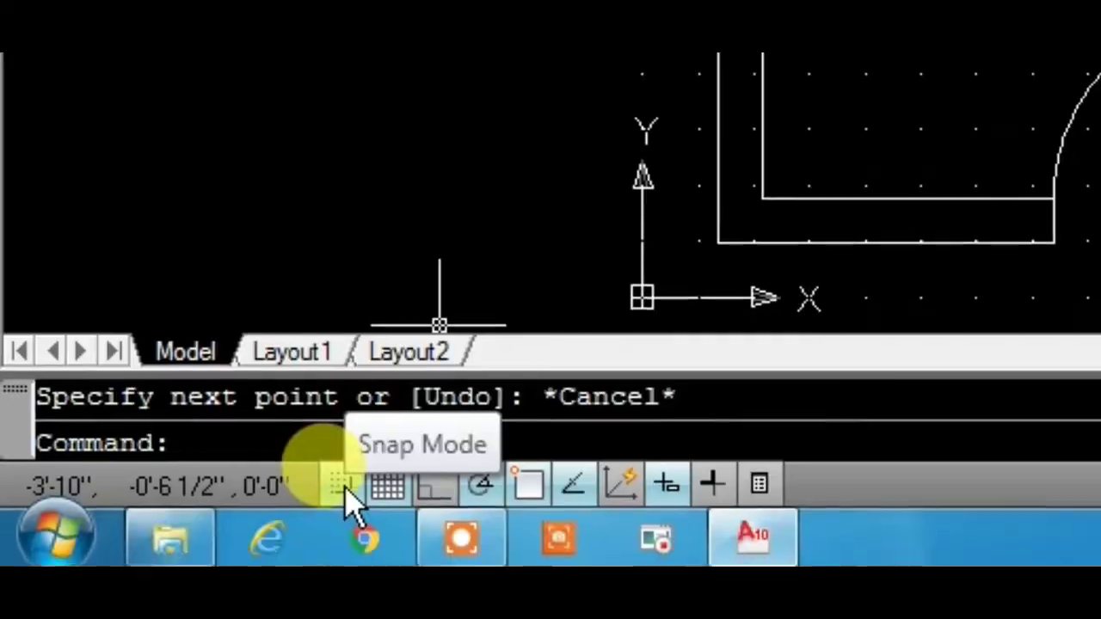
{"action": "left_click", "coordinate": [181, 588]}
{"action": "left_click", "coordinate": [355, 507]}
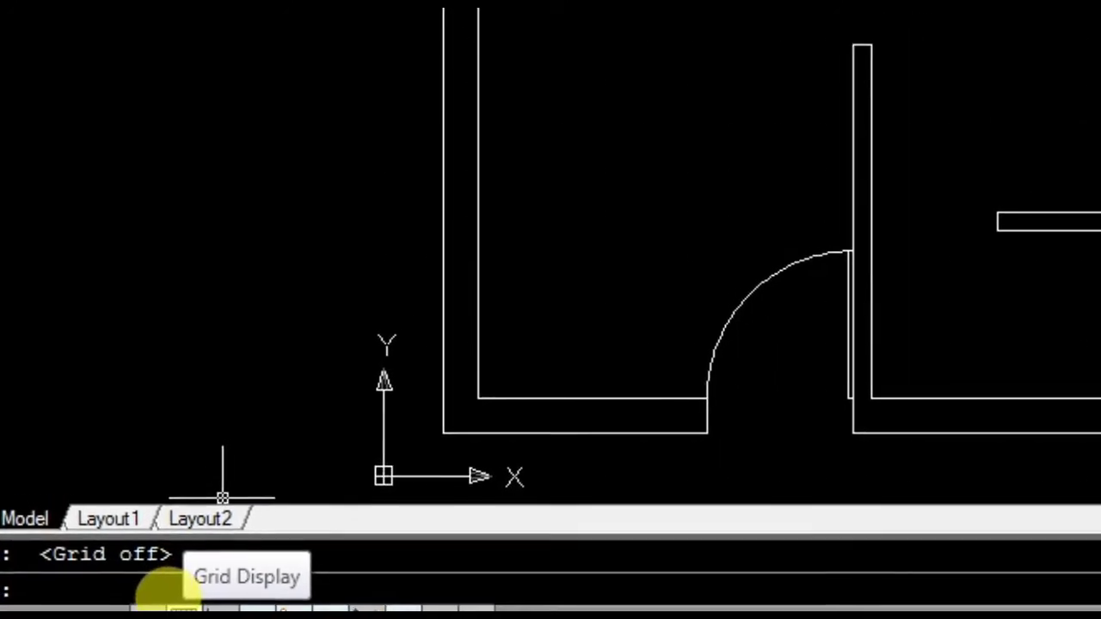
Show the grid again, then start a line near the short wall and cancel it undrawn
{"action": "left_click", "coordinate": [163, 600]}
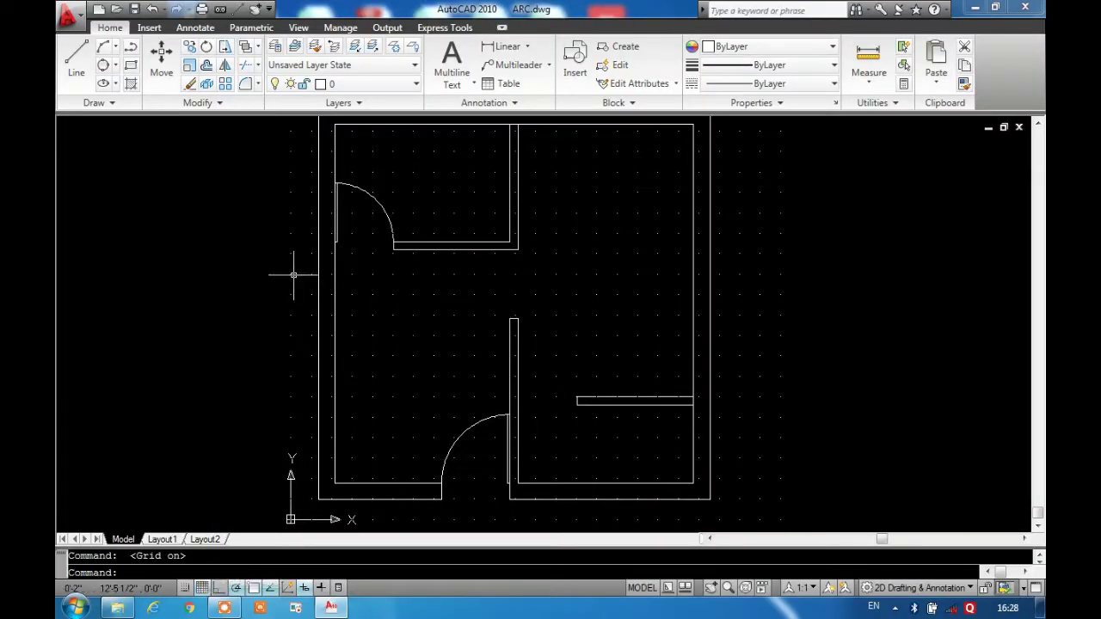
{"action": "left_click", "coordinate": [77, 58]}
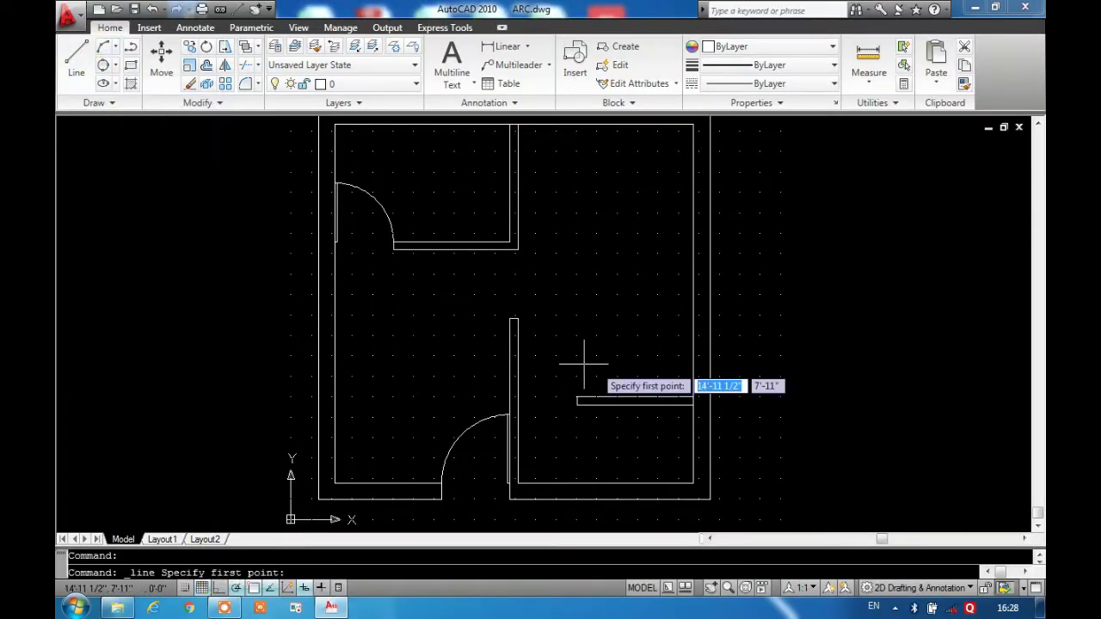
{"action": "left_click", "coordinate": [412, 284]}
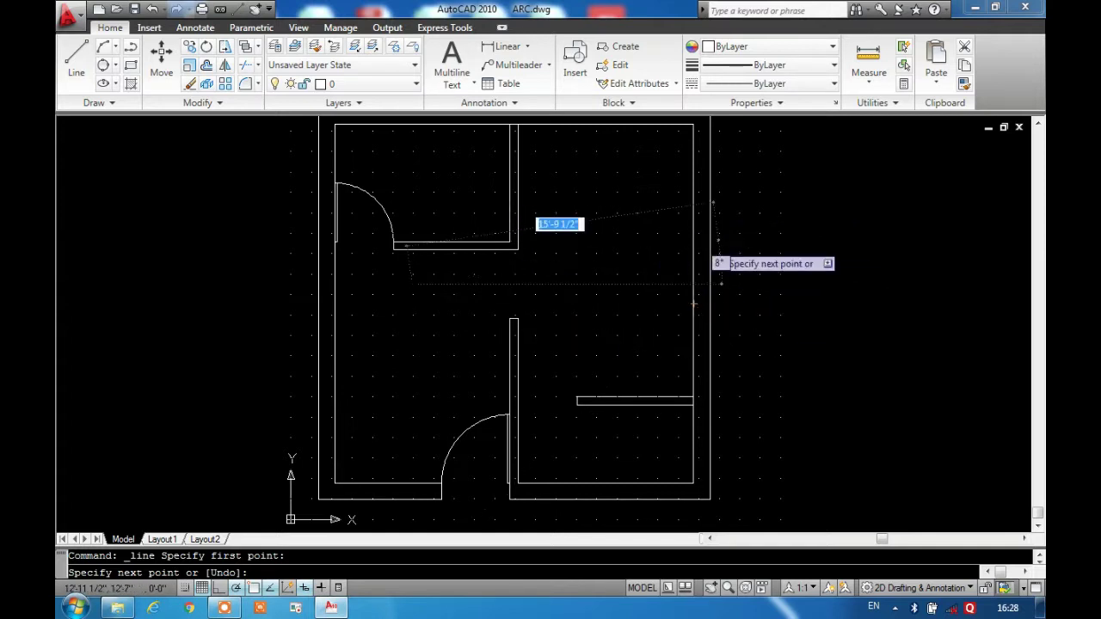
{"action": "key", "text": "Escape"}
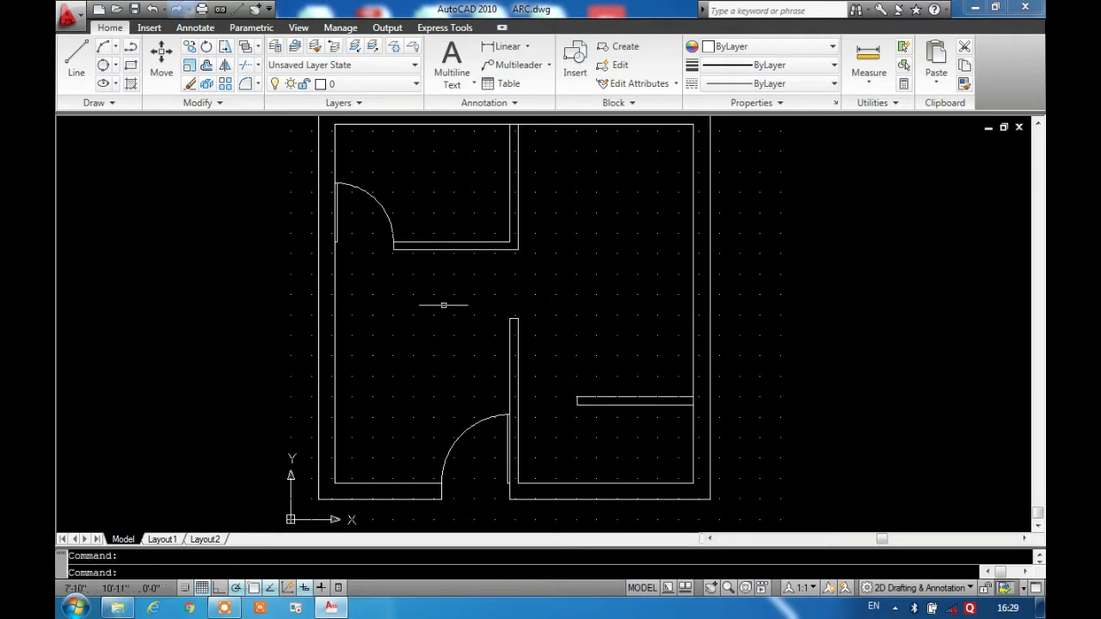
With Ortho on, draw a long horizontal line and a vertical segment across the plan
{"action": "left_click", "coordinate": [220, 588]}
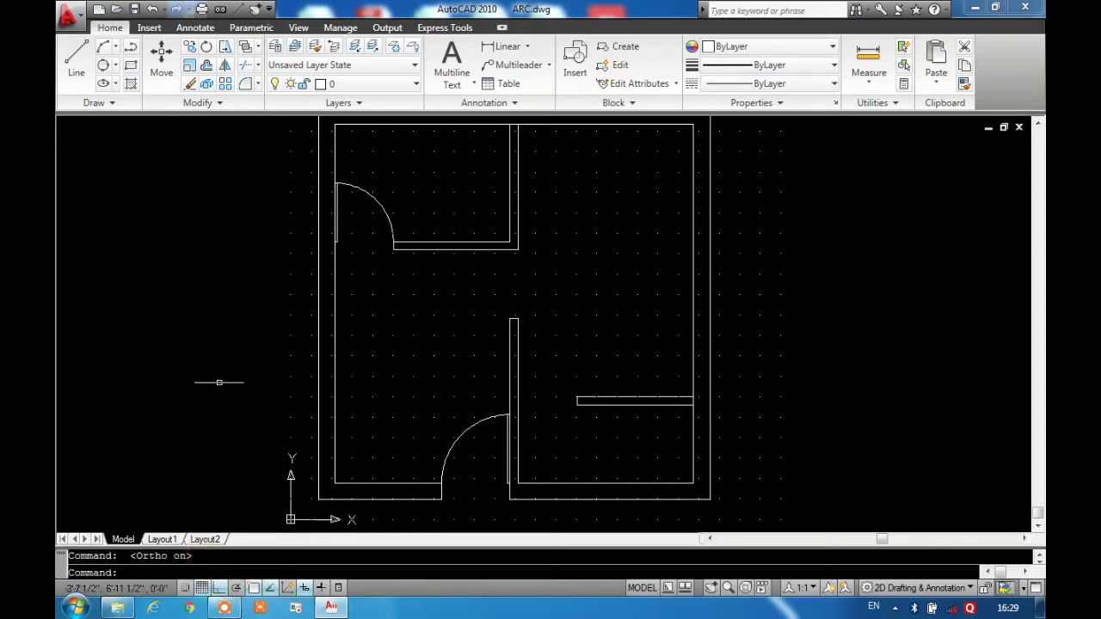
{"action": "left_click", "coordinate": [71, 59]}
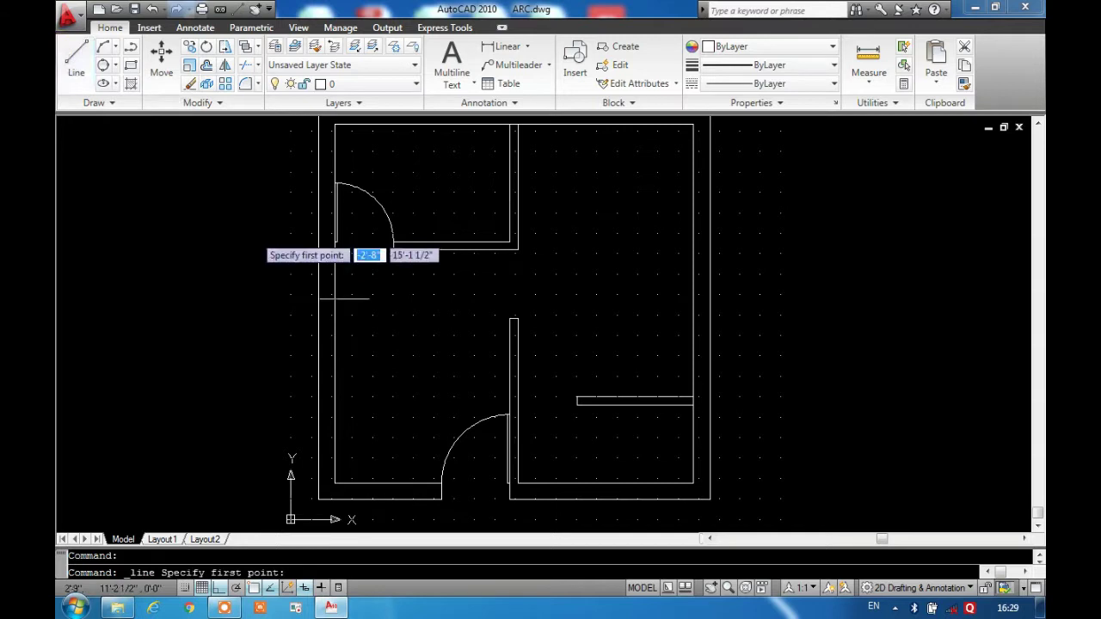
{"action": "left_click", "coordinate": [384, 284]}
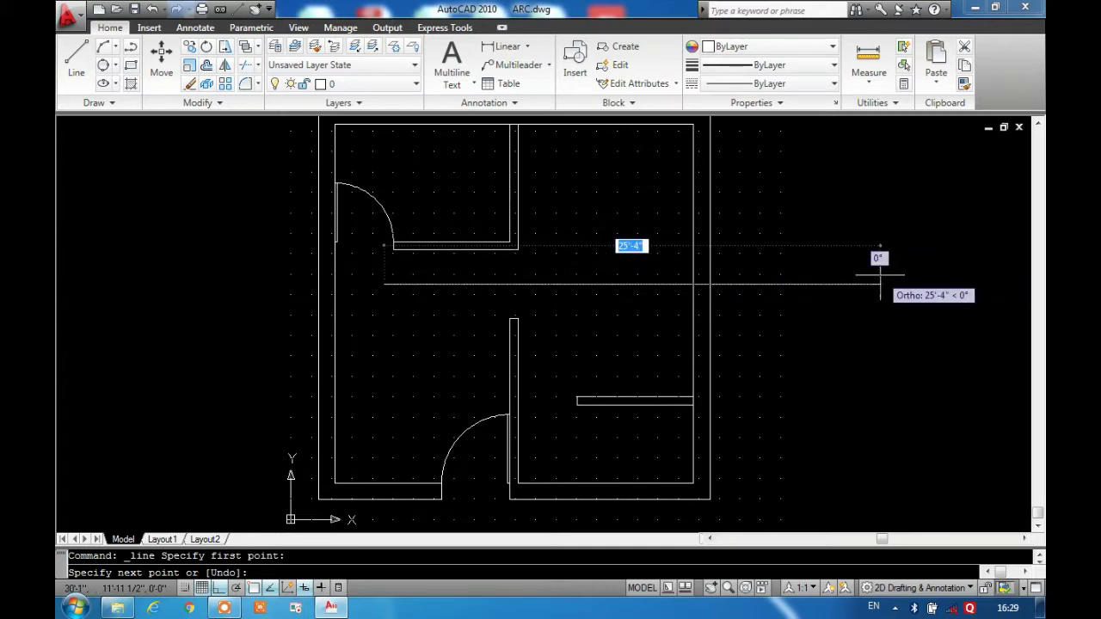
{"action": "left_click", "coordinate": [880, 275]}
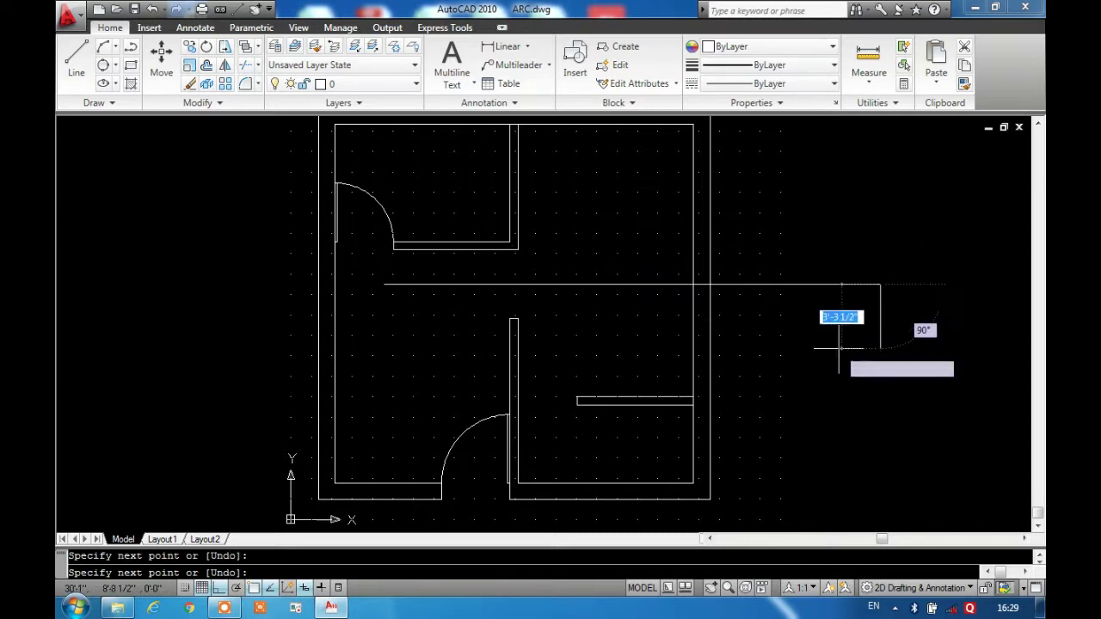
{"action": "left_click", "coordinate": [806, 484]}
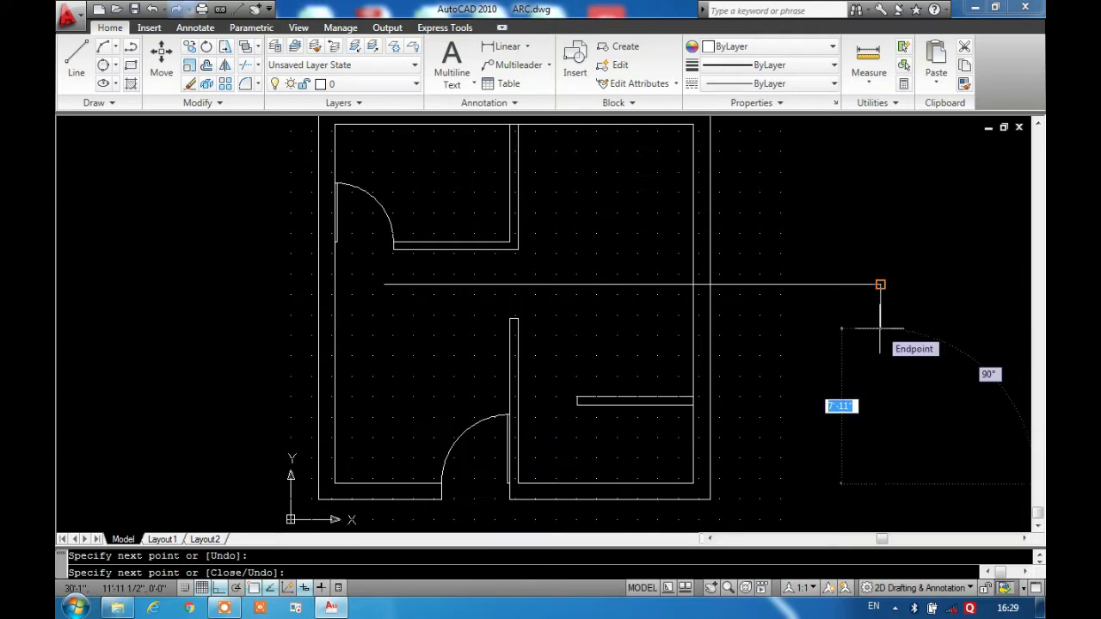
{"action": "left_click", "coordinate": [880, 284]}
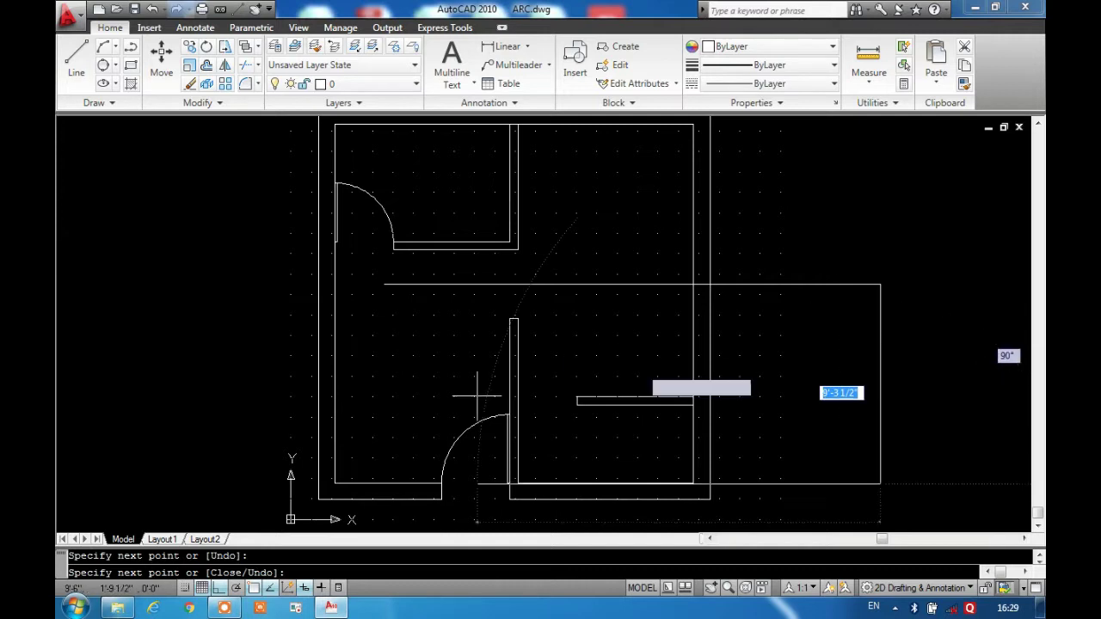
Turn Ortho off, continue the outline to the lower wall corner and up, then finish the line
{"action": "left_click", "coordinate": [222, 591]}
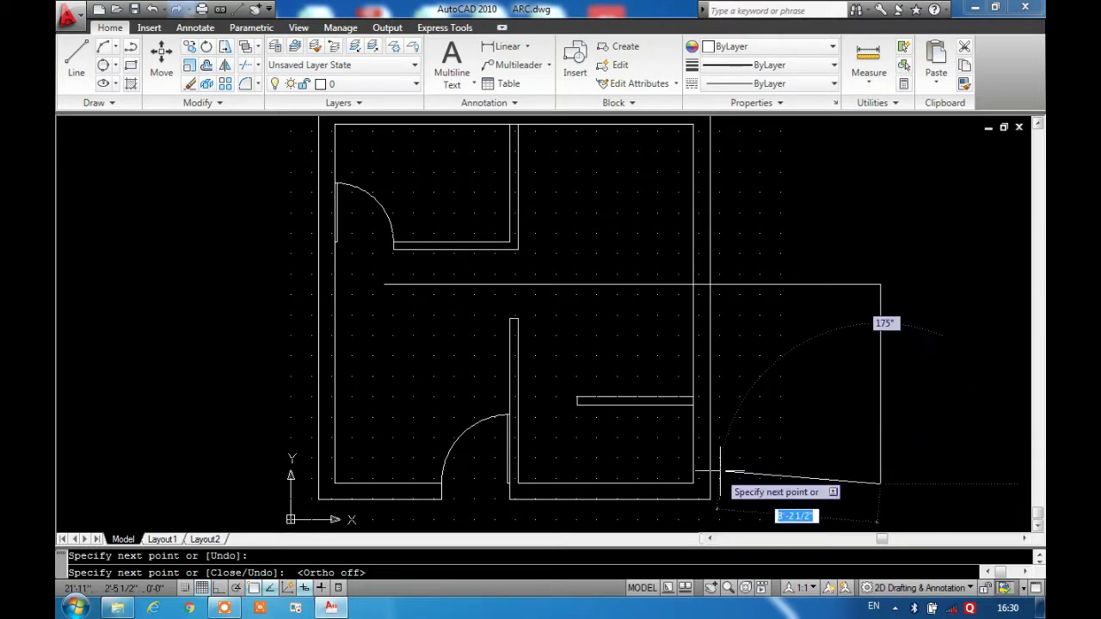
{"action": "middle_click", "coordinate": [662, 467]}
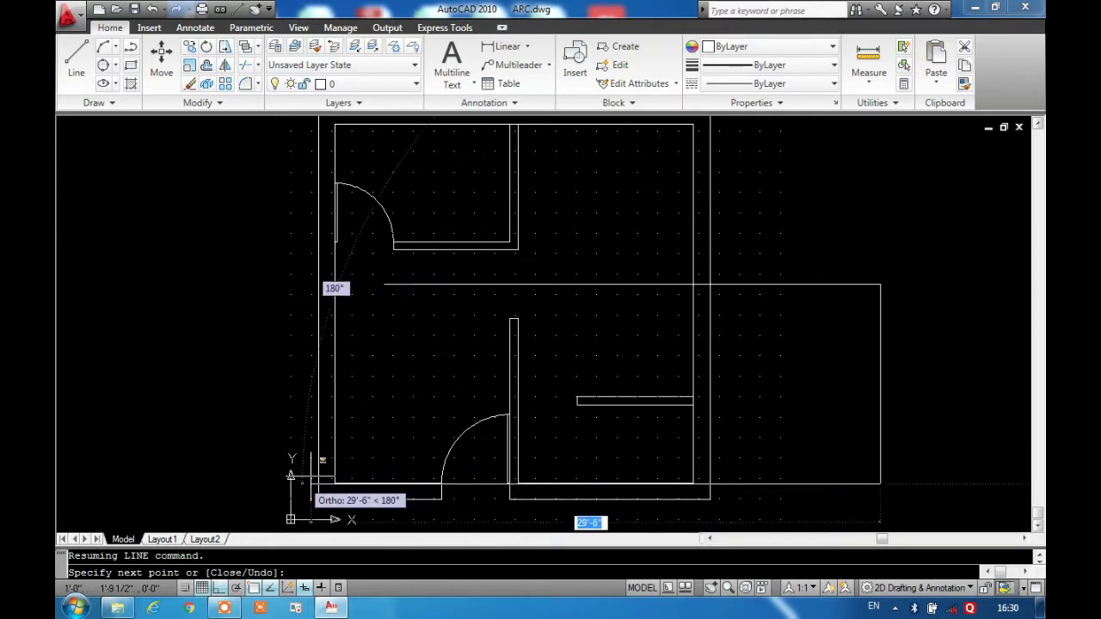
{"action": "left_click", "coordinate": [419, 469]}
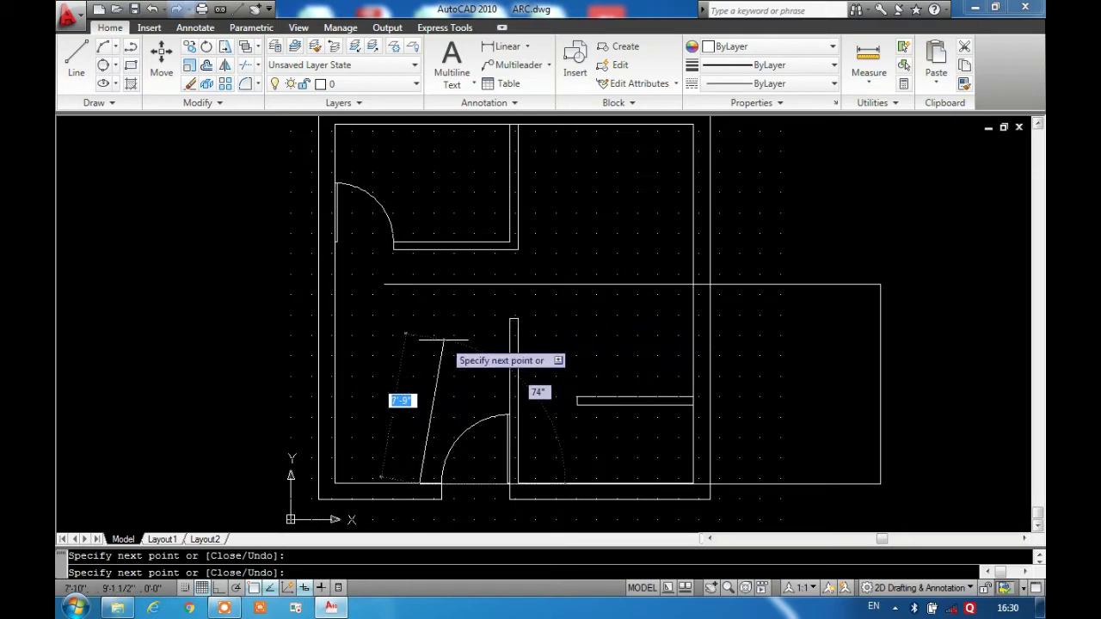
{"action": "middle_click", "coordinate": [452, 326]}
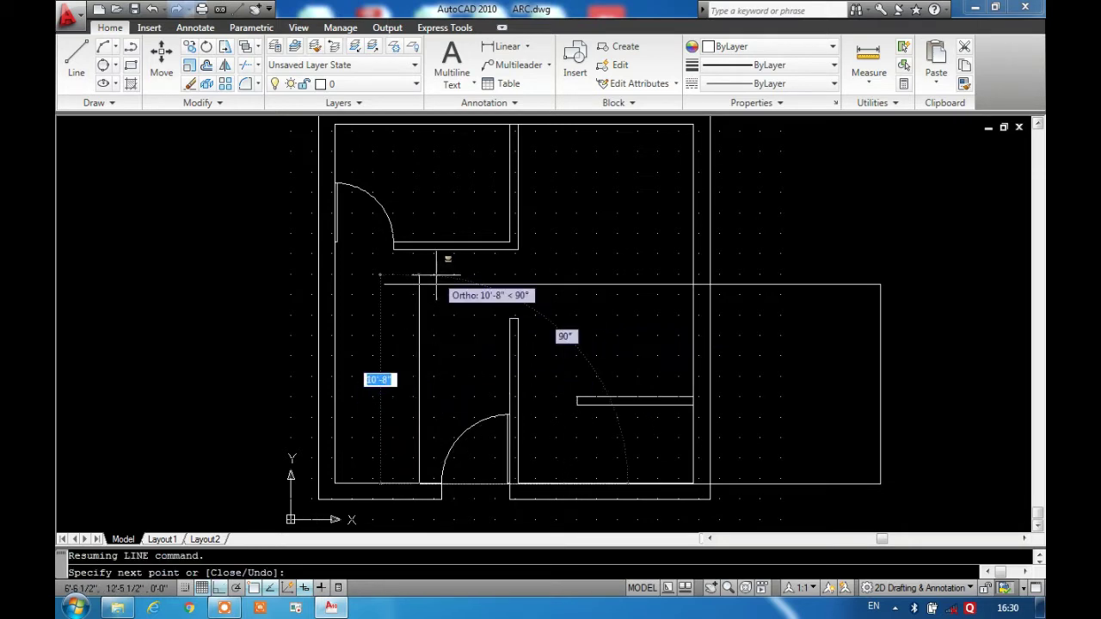
{"action": "left_click", "coordinate": [421, 307]}
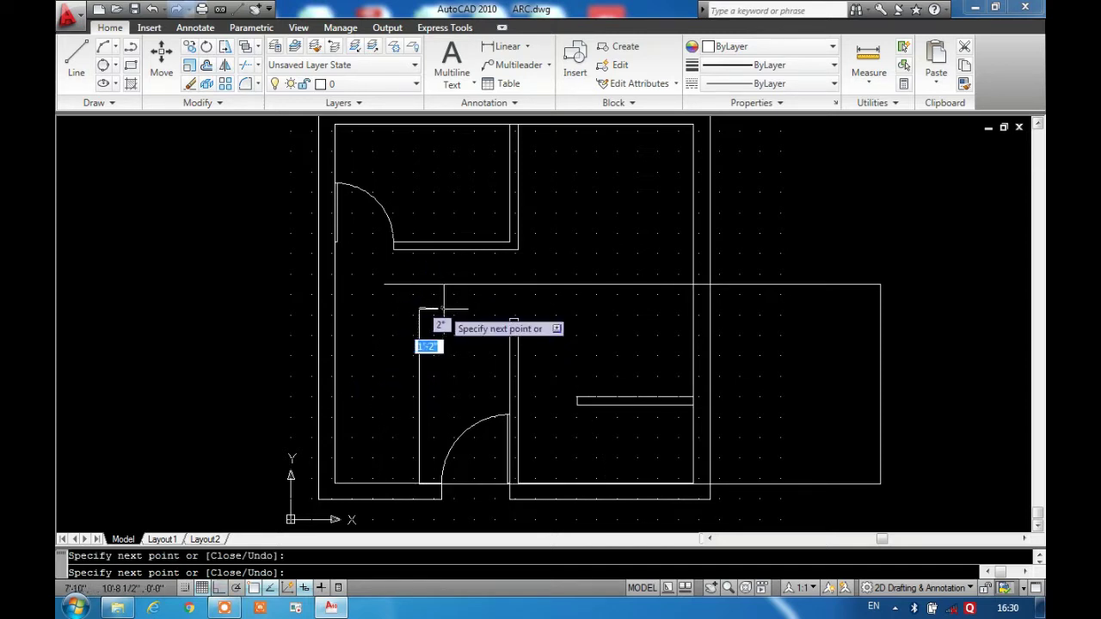
{"action": "key", "text": "Escape"}
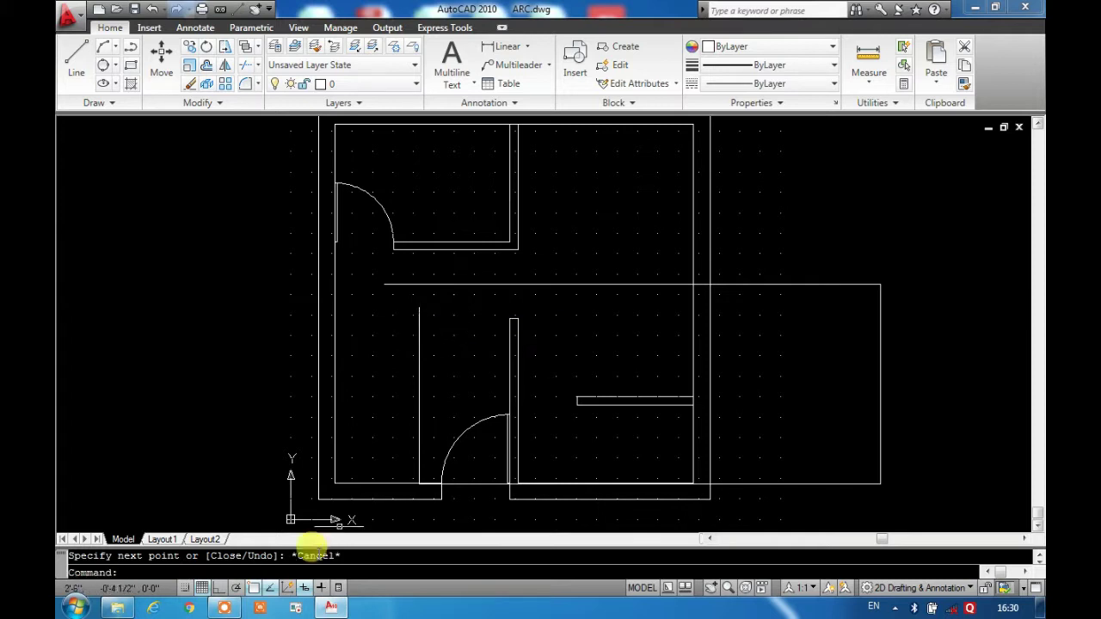
{"action": "left_click", "coordinate": [215, 590]}
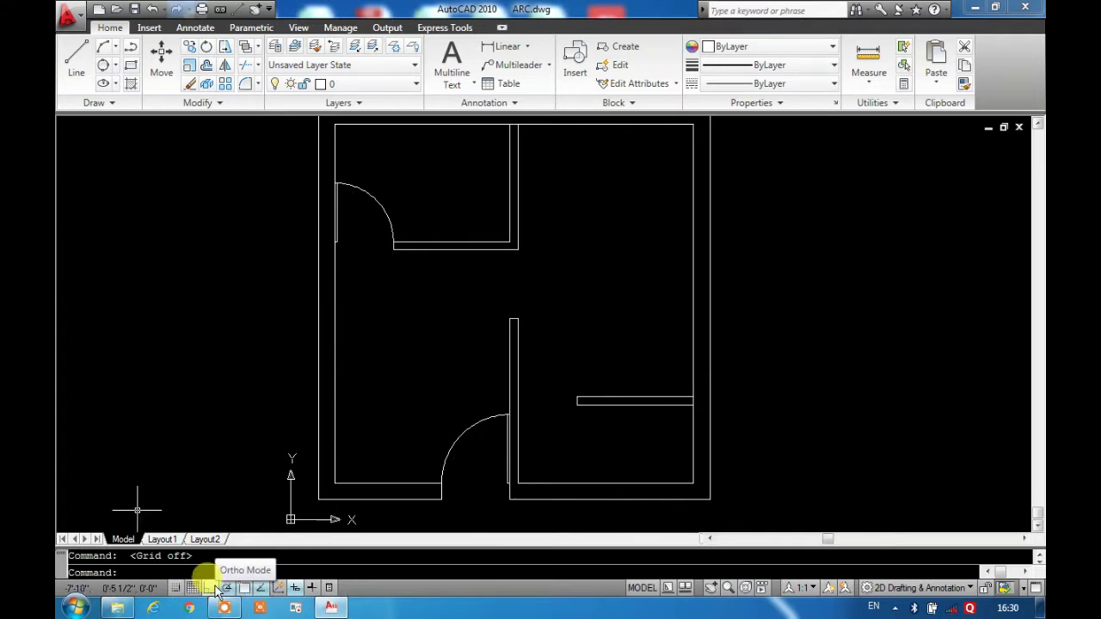
{"action": "left_click", "coordinate": [215, 590]}
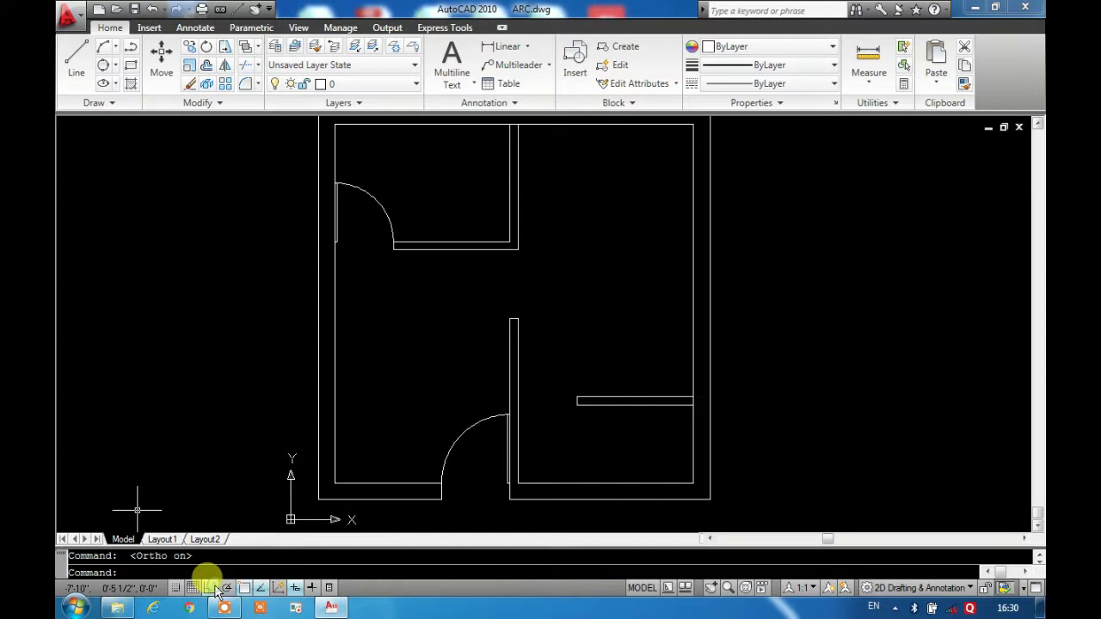
{"action": "left_click", "coordinate": [214, 591]}
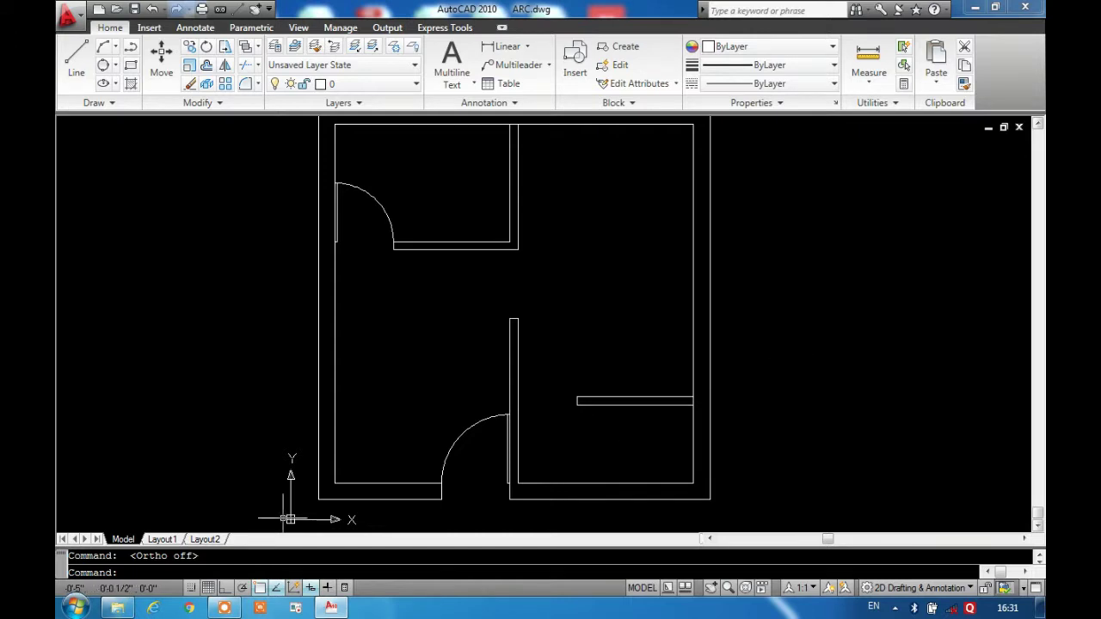
Turn on polar tracking and draw a long, nearly horizontal line in the empty area left of the plan
{"action": "left_click", "coordinate": [243, 590]}
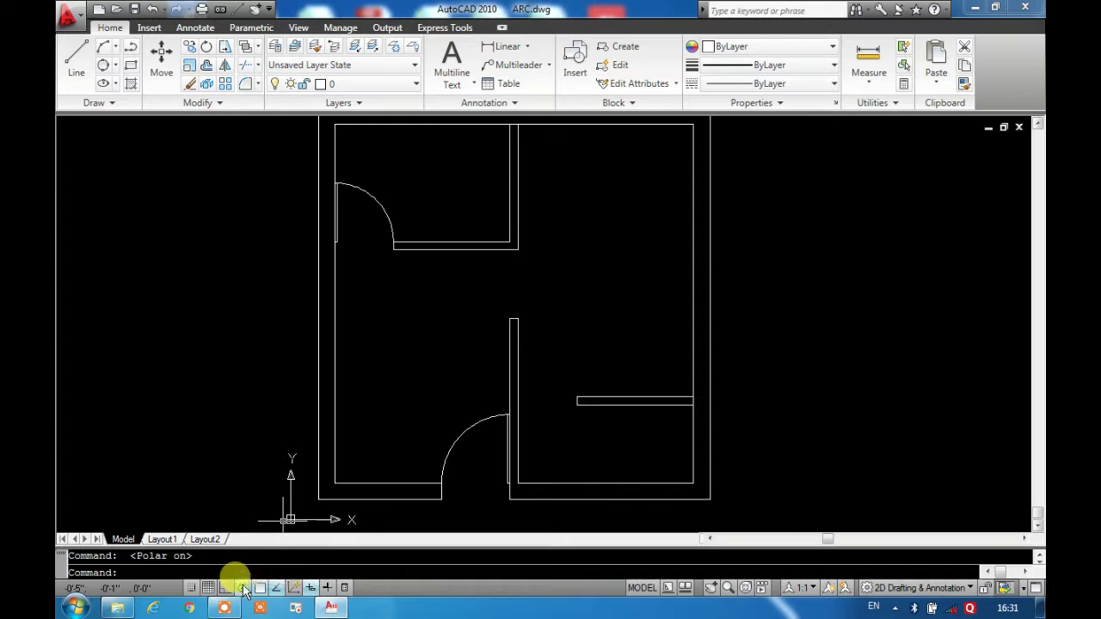
{"action": "left_click", "coordinate": [80, 79]}
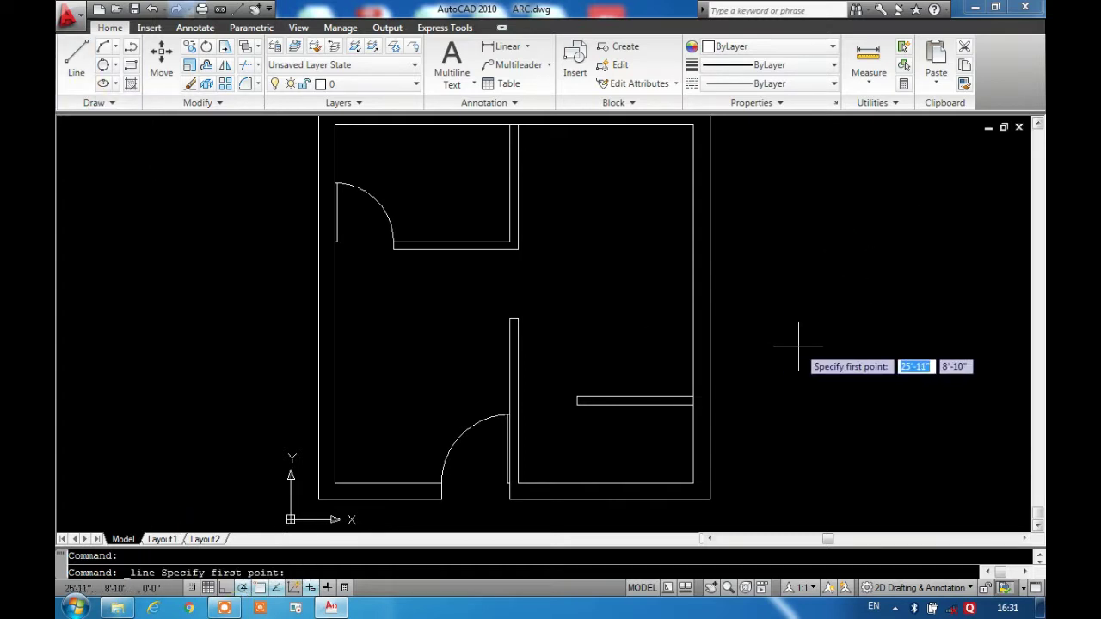
{"action": "middle_click_drag", "start_coordinate": [786, 338], "coordinate": [307, 364]}
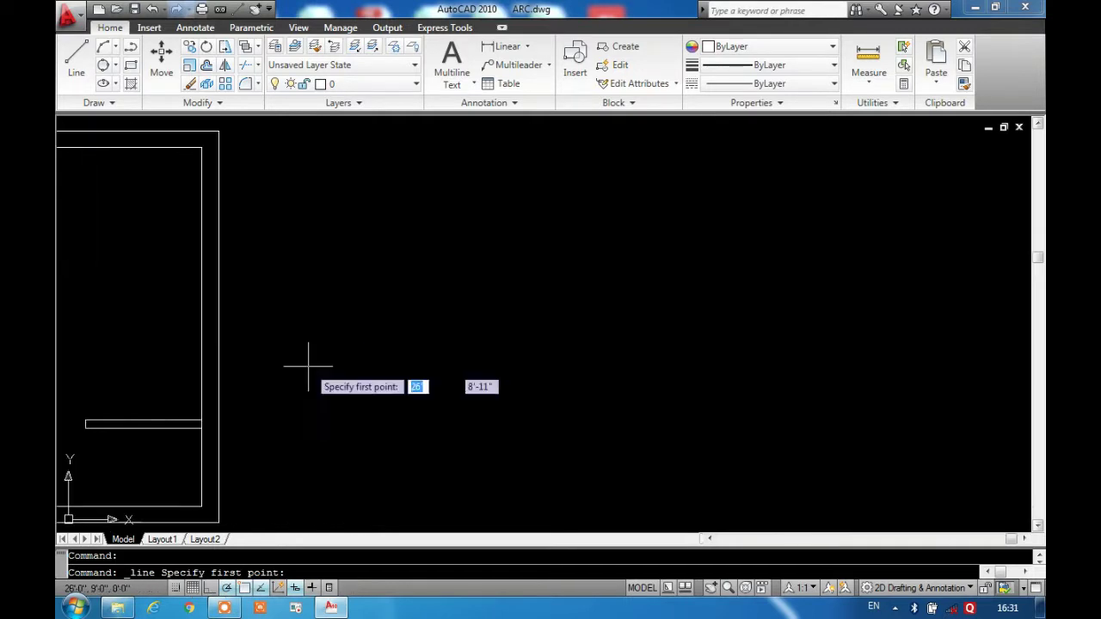
{"action": "left_click", "coordinate": [386, 378]}
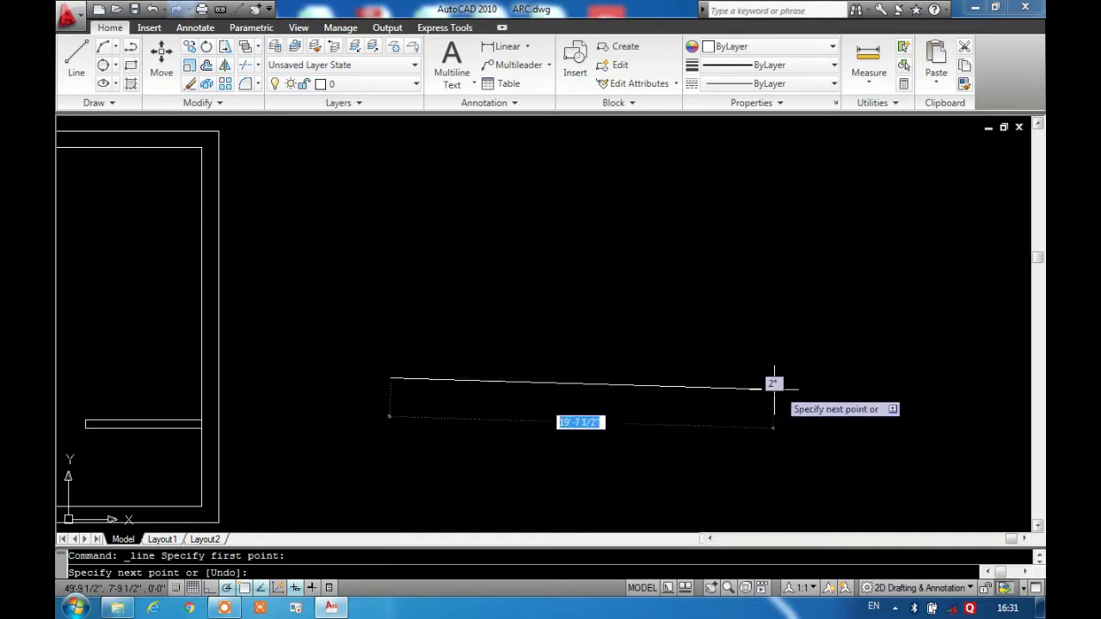
{"action": "left_click", "coordinate": [827, 363]}
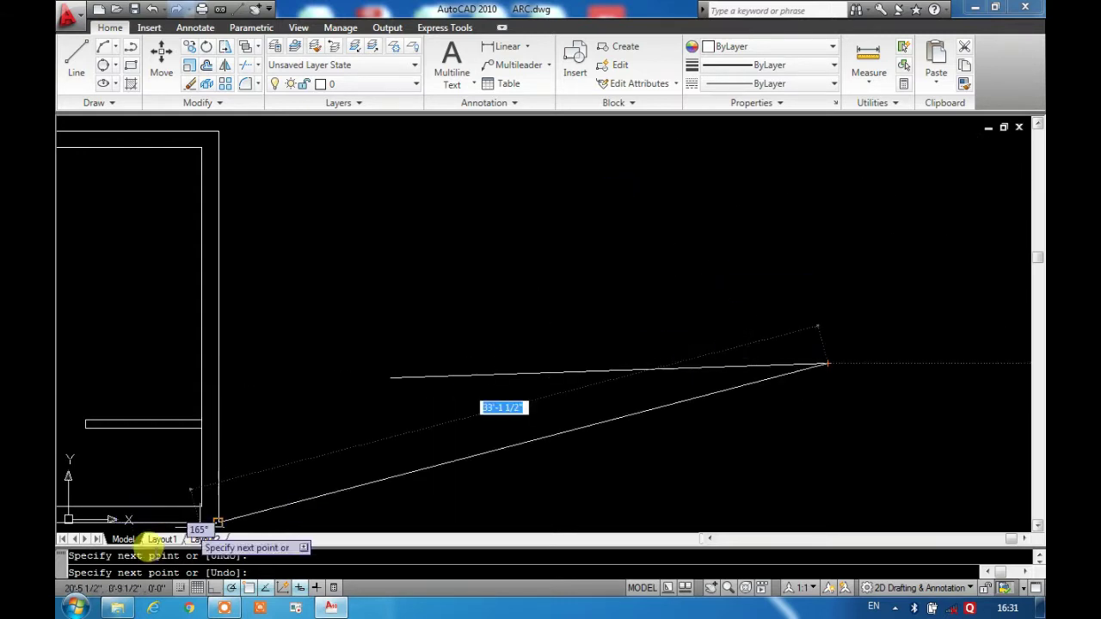
{"action": "right_click", "coordinate": [231, 588]}
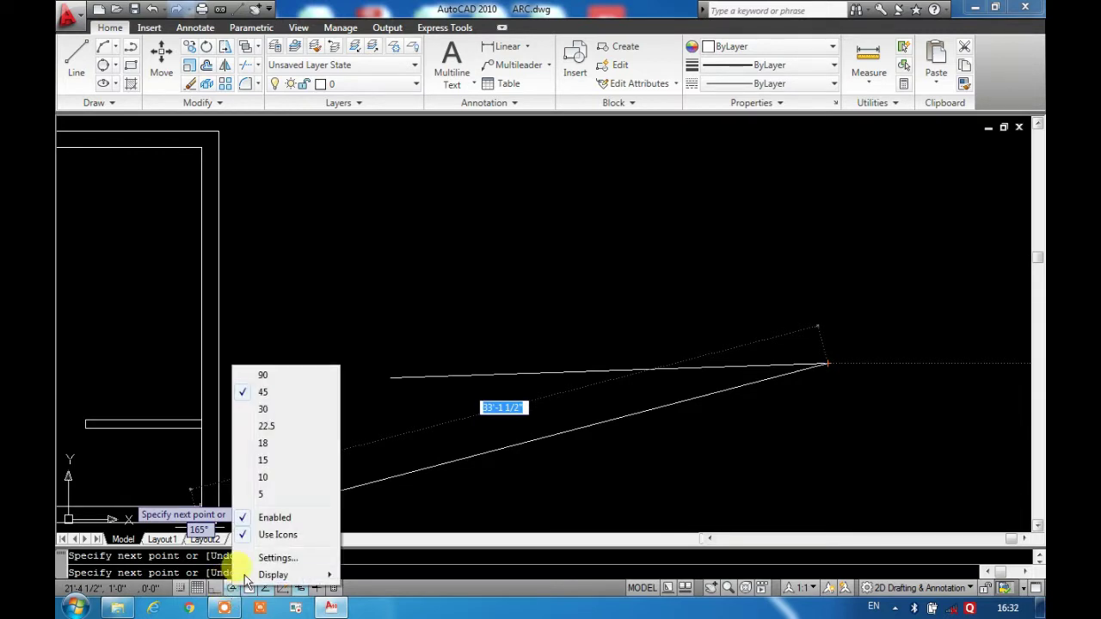
In Drafting Settings, choose 30 from the polar tracking Increment angle list and confirm
{"action": "left_click", "coordinate": [275, 558]}
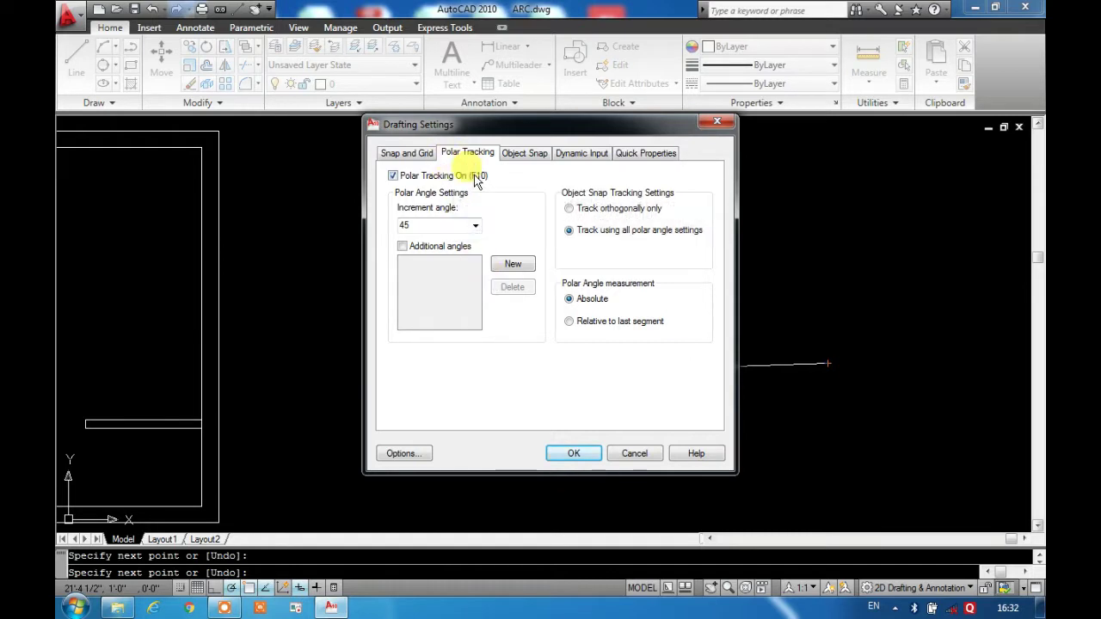
{"action": "left_click", "coordinate": [475, 226]}
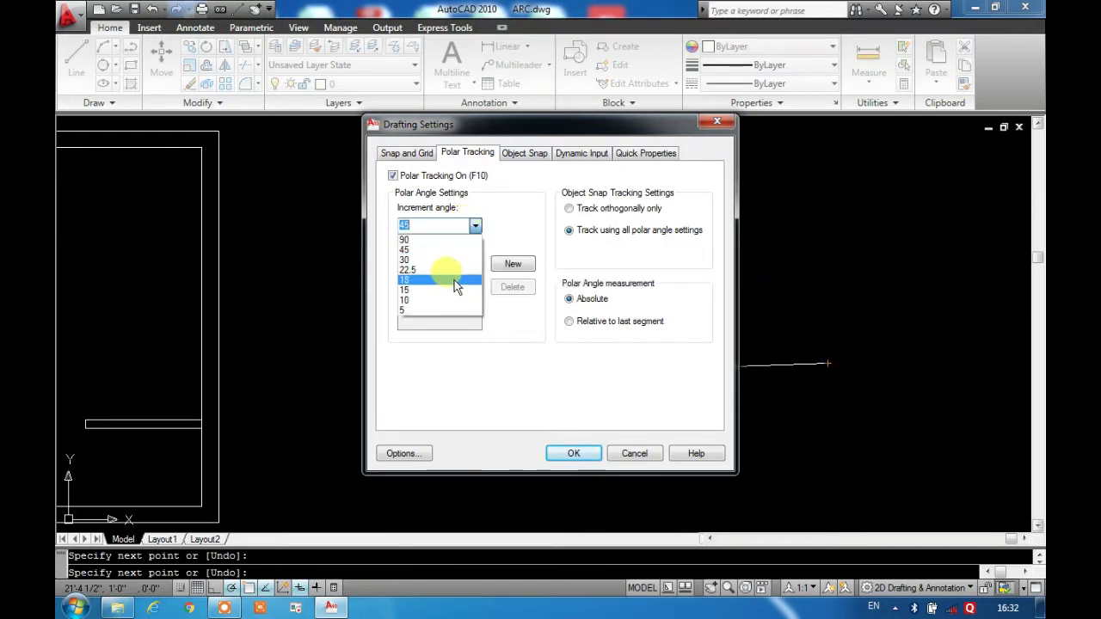
{"action": "left_click", "coordinate": [452, 261]}
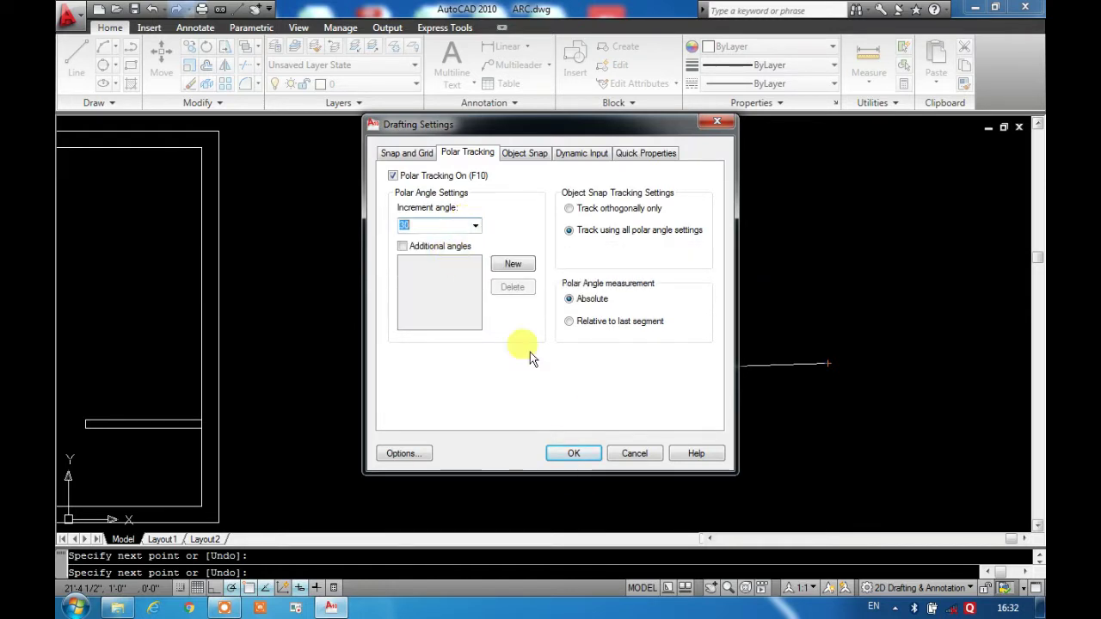
{"action": "left_click", "coordinate": [574, 453]}
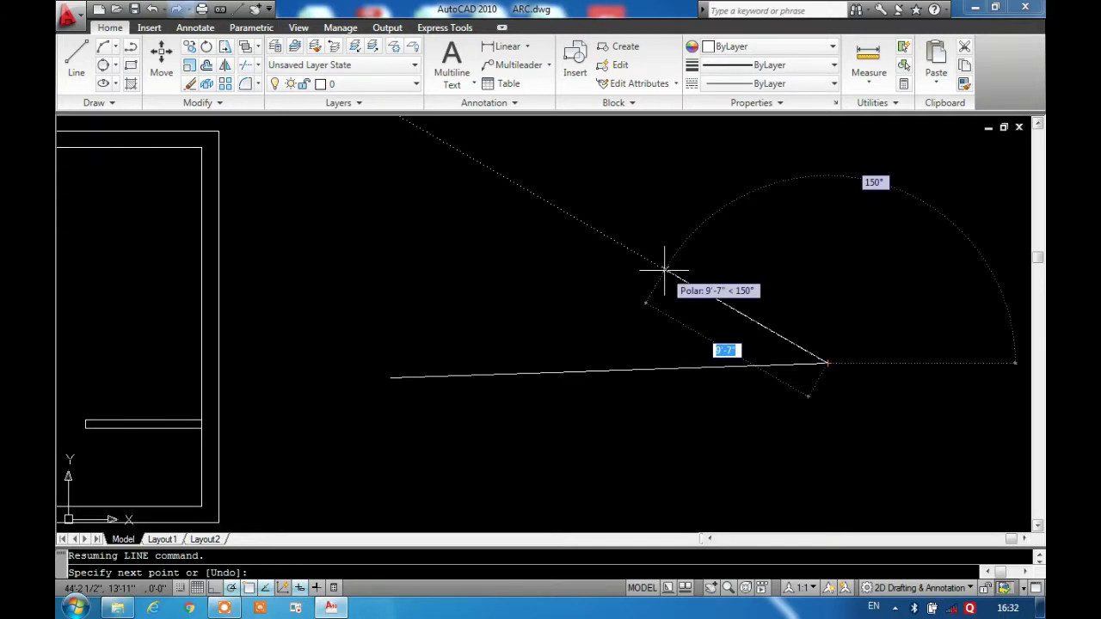
Cancel the Line command and delete the line segment just drawn
{"action": "key", "text": "Escape"}
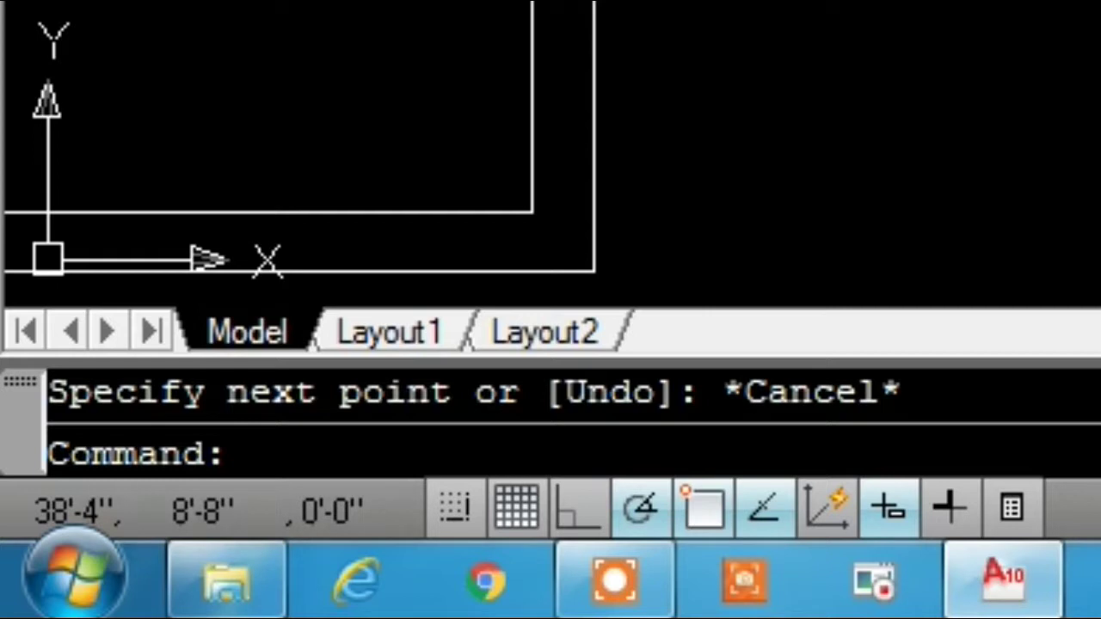
{"action": "key", "text": "Escape"}
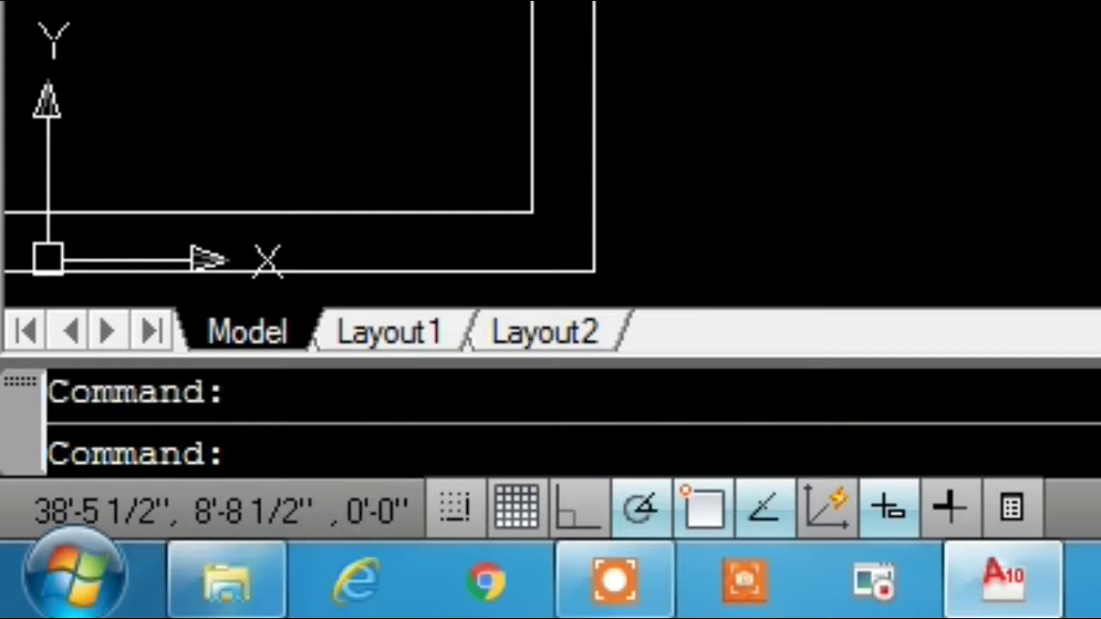
{"action": "key", "text": "Delete"}
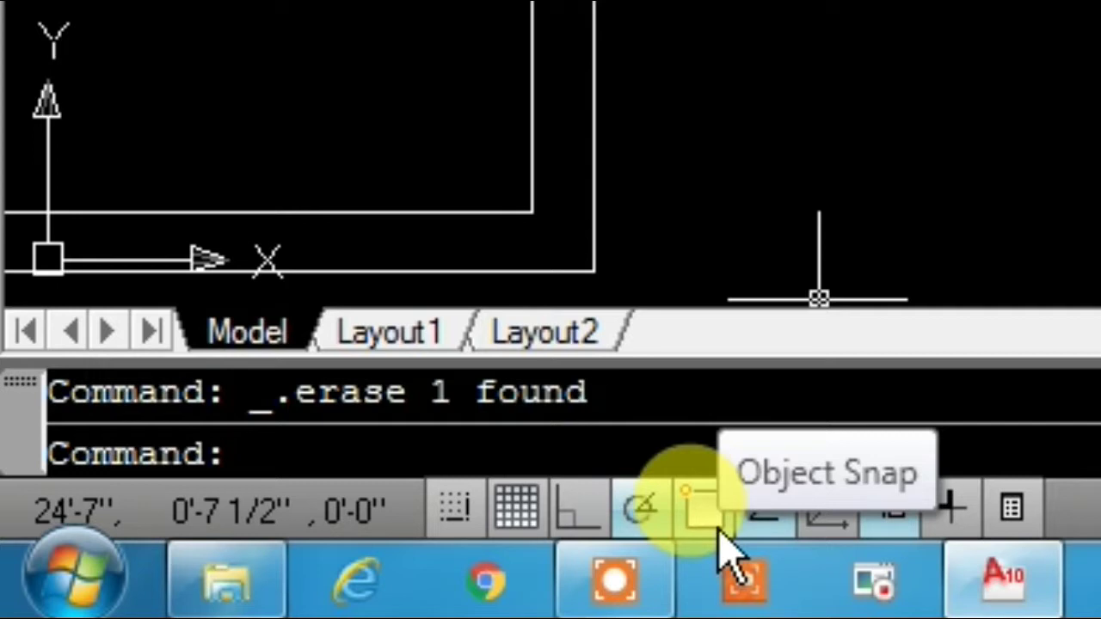
Turn object snap on and draw a line from the outer right edge's midpoint to the inner edge's midpoint
{"action": "left_click", "coordinate": [719, 530]}
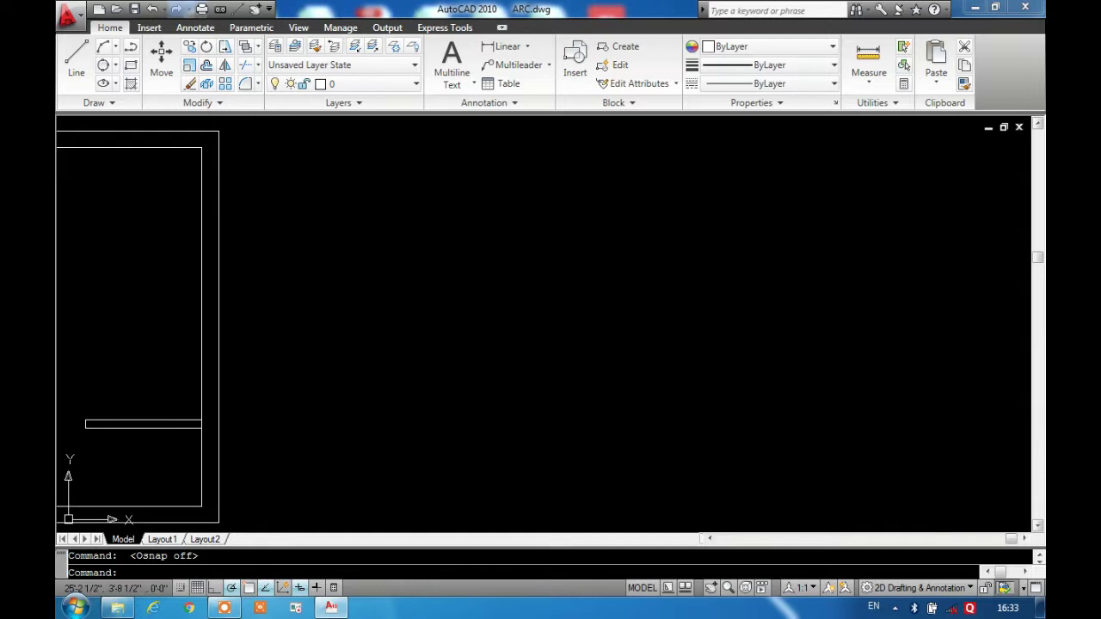
{"action": "left_click", "coordinate": [249, 588]}
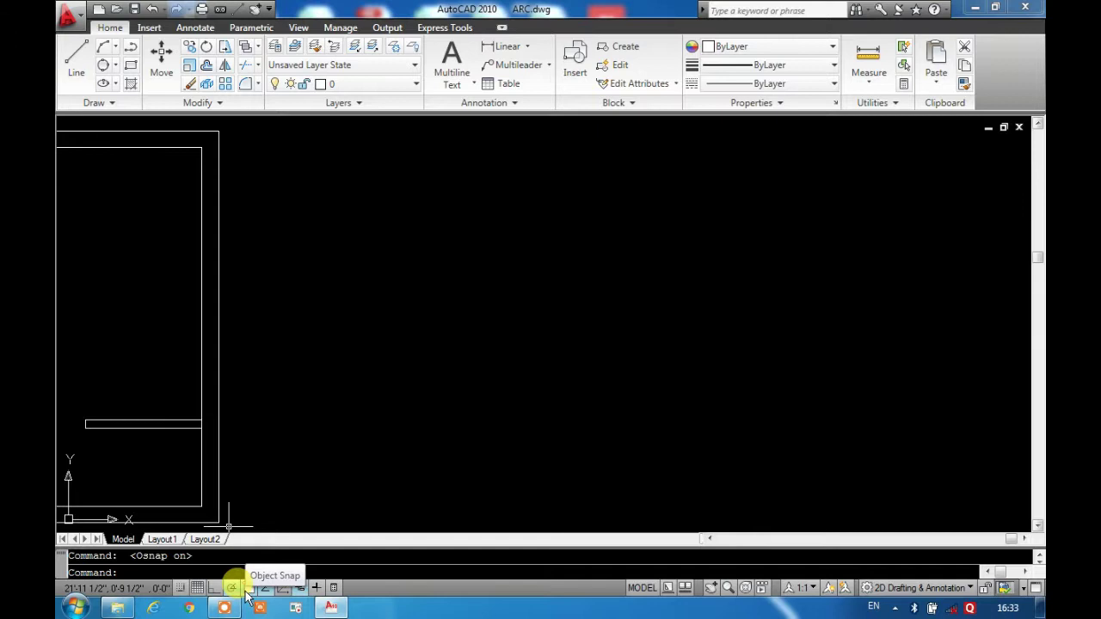
{"action": "left_click", "coordinate": [86, 69]}
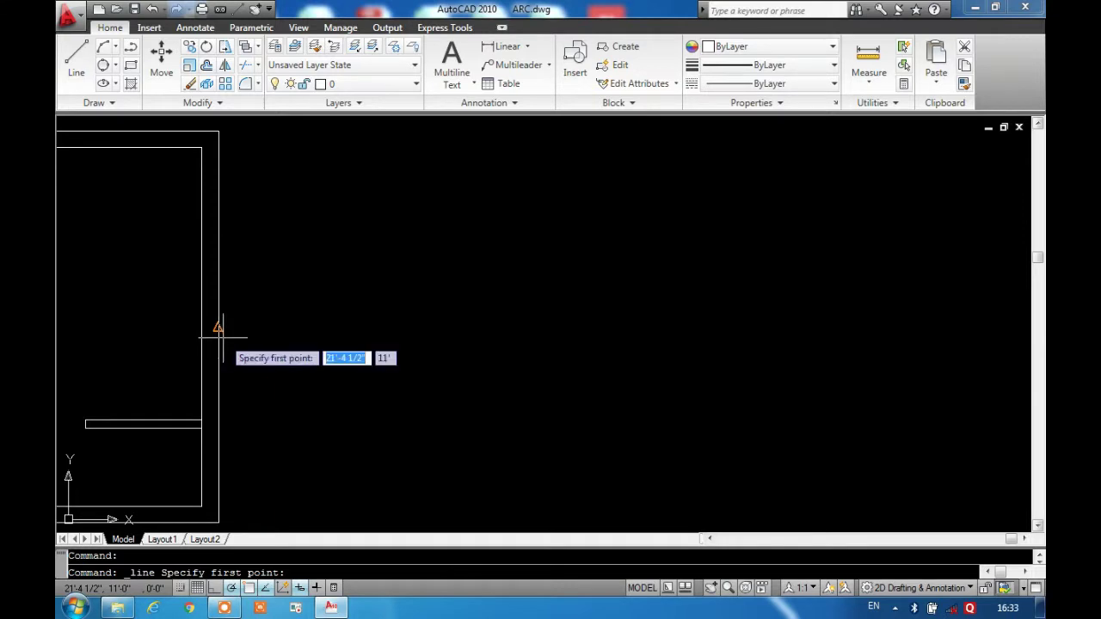
{"action": "left_click", "coordinate": [221, 337]}
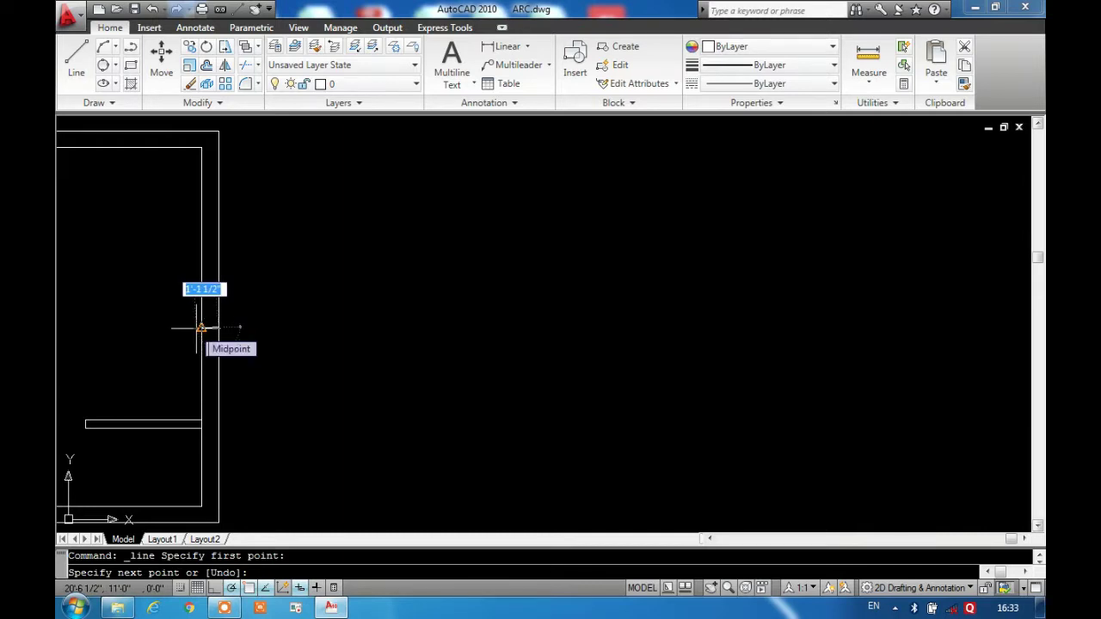
{"action": "left_click", "coordinate": [200, 327]}
{"action": "key", "text": "Return"}
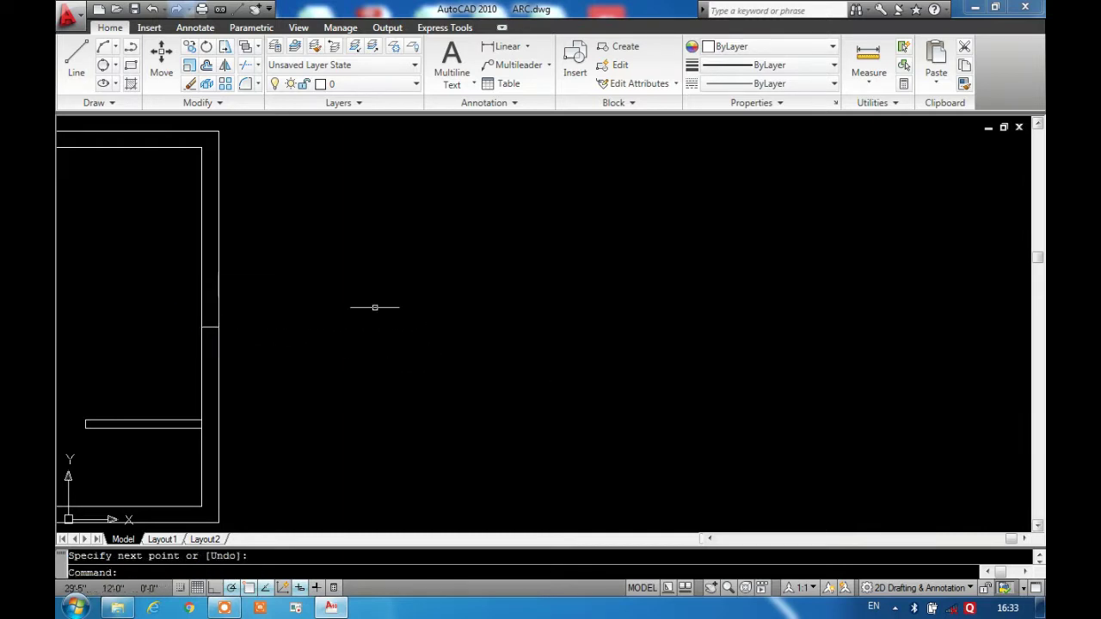
Start another line at the frame's top-right corner, then end it without drawing
{"action": "left_click", "coordinate": [76, 58]}
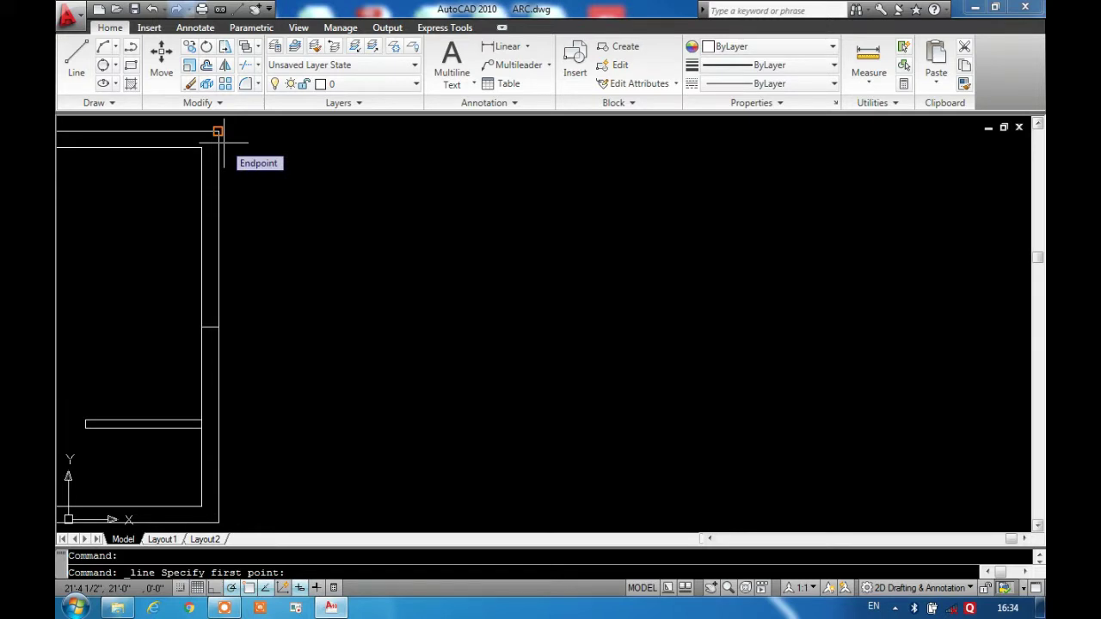
{"action": "left_click", "coordinate": [218, 132]}
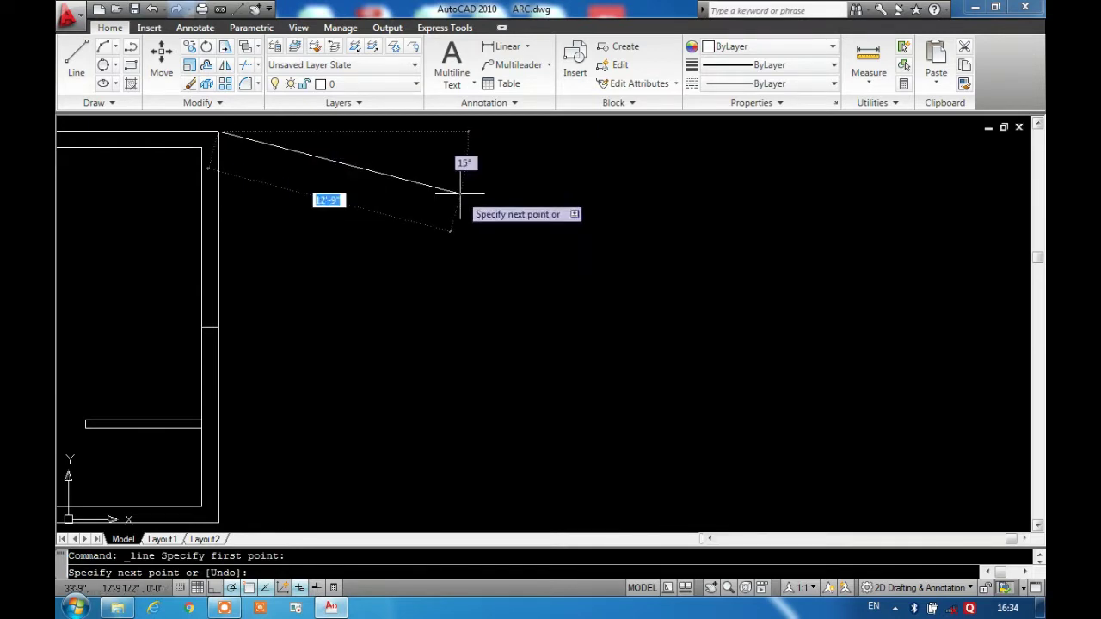
{"action": "key", "text": "Return"}
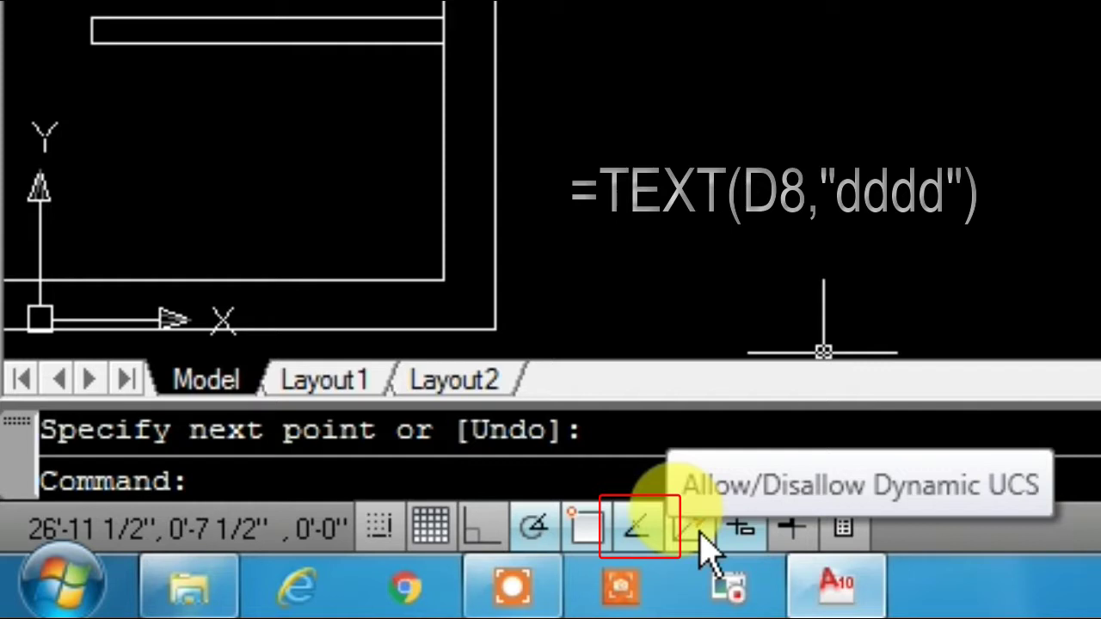
Enable Dynamic UCS and start a new line with the L alias
{"action": "left_click", "coordinate": [697, 529]}
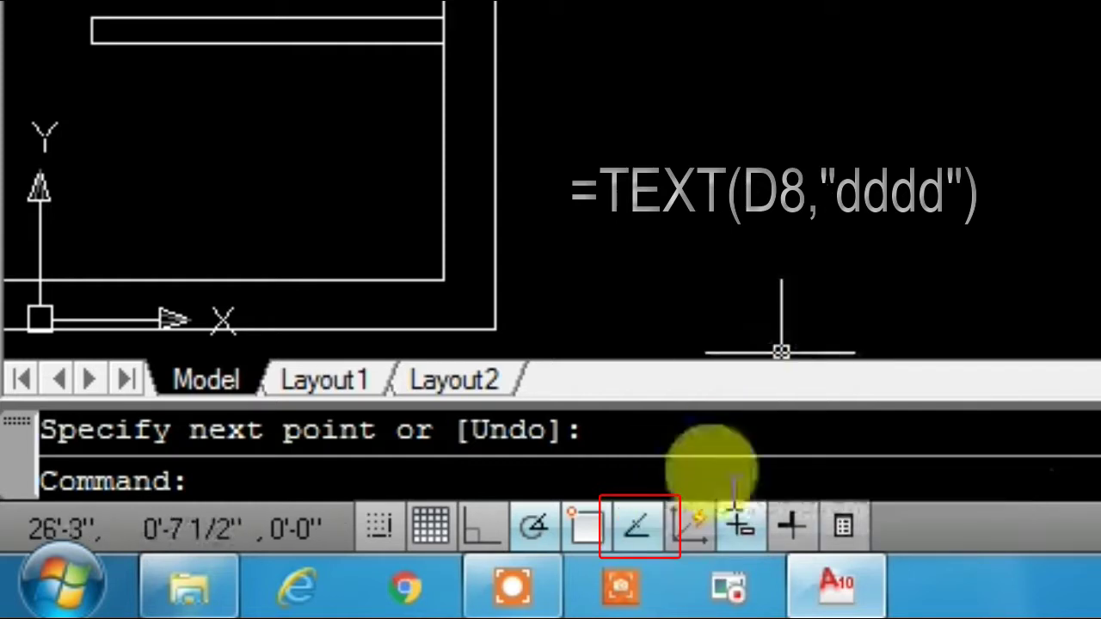
{"action": "left_click", "coordinate": [688, 531]}
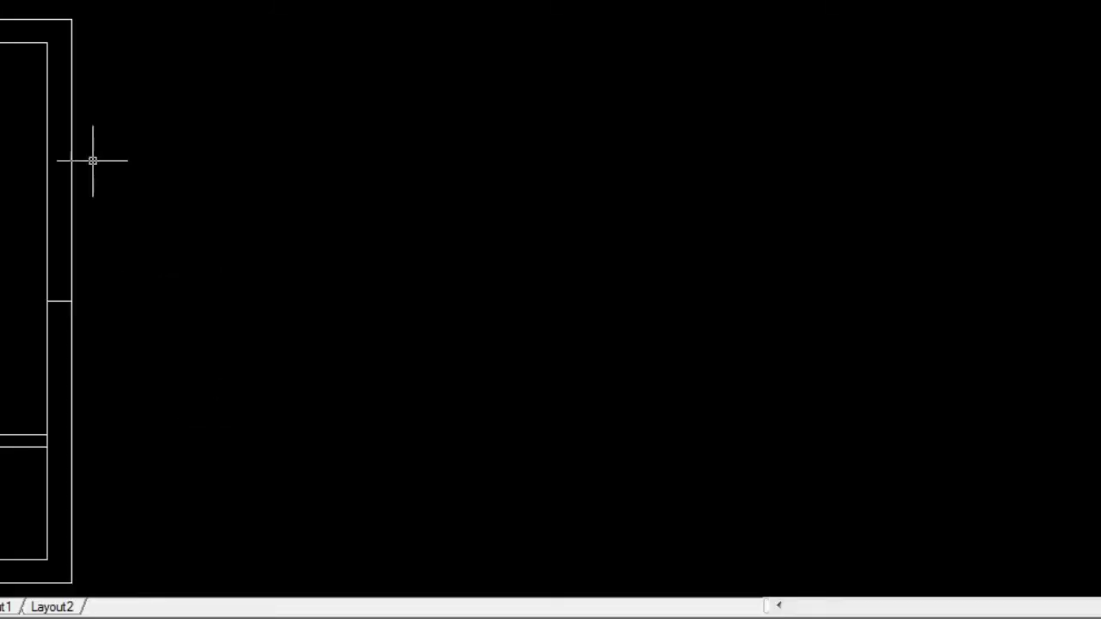
{"action": "type", "text": "l"}
{"action": "key", "text": "Return"}
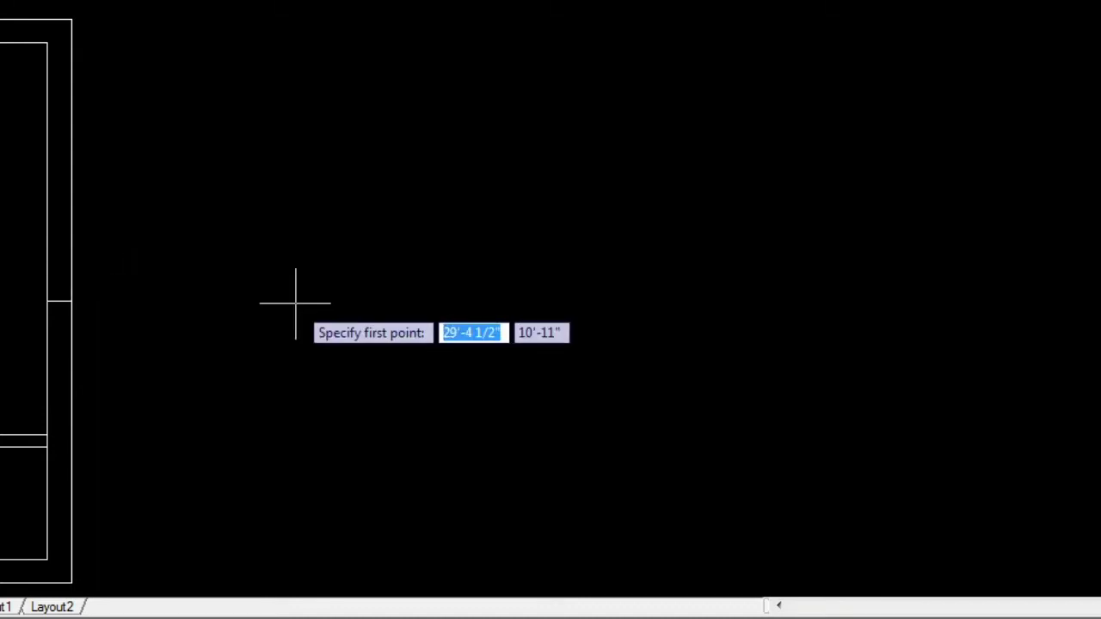
Cancel the pending line and draw a wide rectangle by two corners right of the floor plan
{"action": "key", "text": "Escape"}
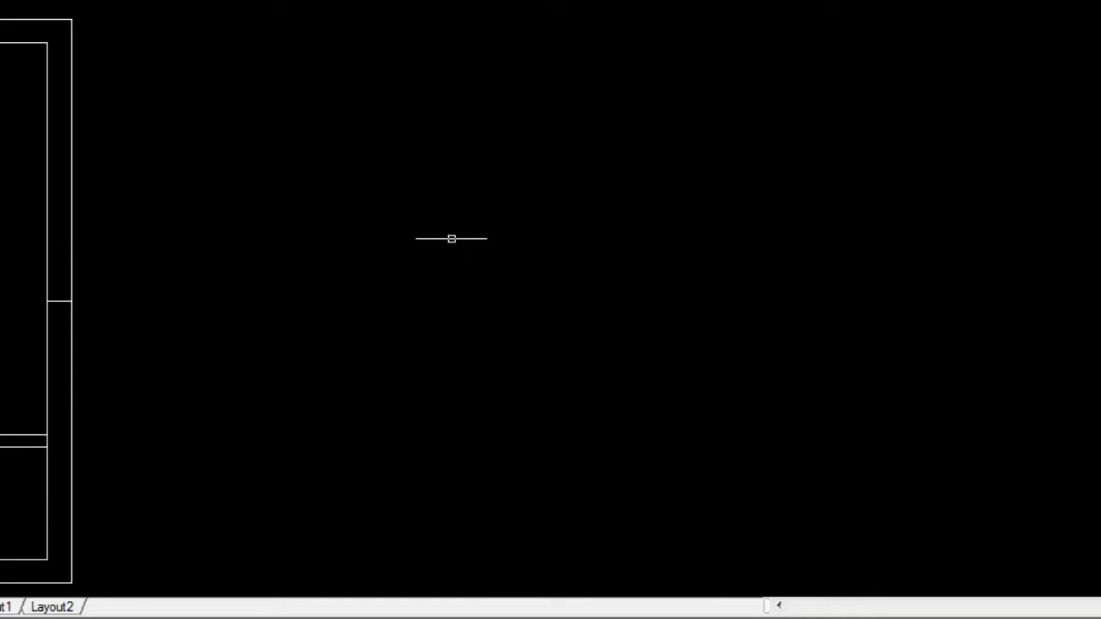
{"action": "left_click", "coordinate": [531, 272]}
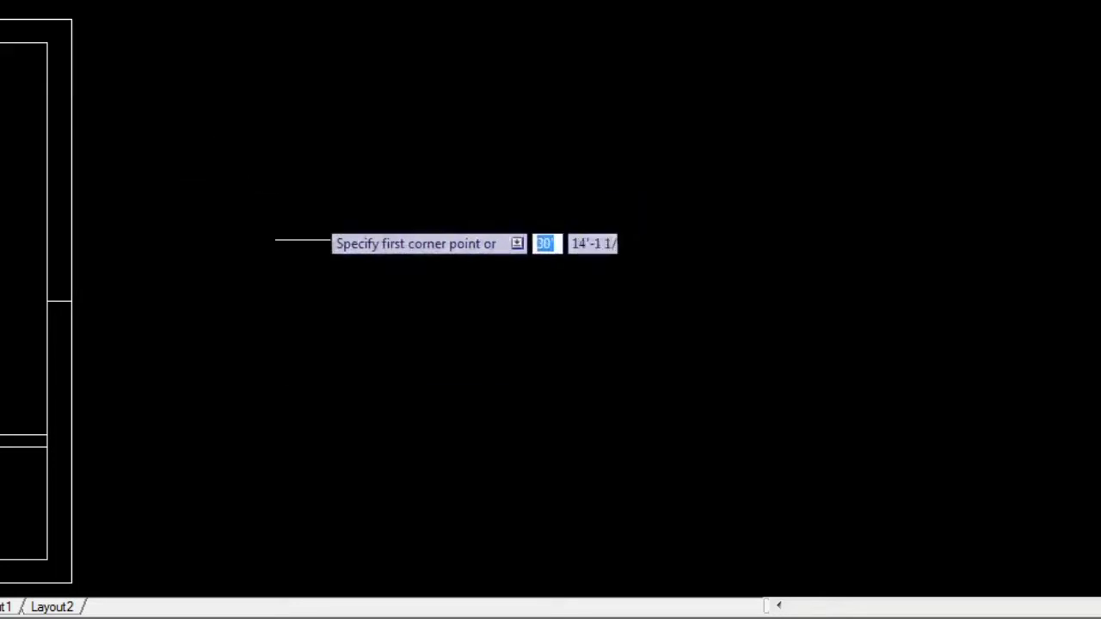
{"action": "left_click", "coordinate": [316, 430]}
{"action": "left_click", "coordinate": [742, 285]}
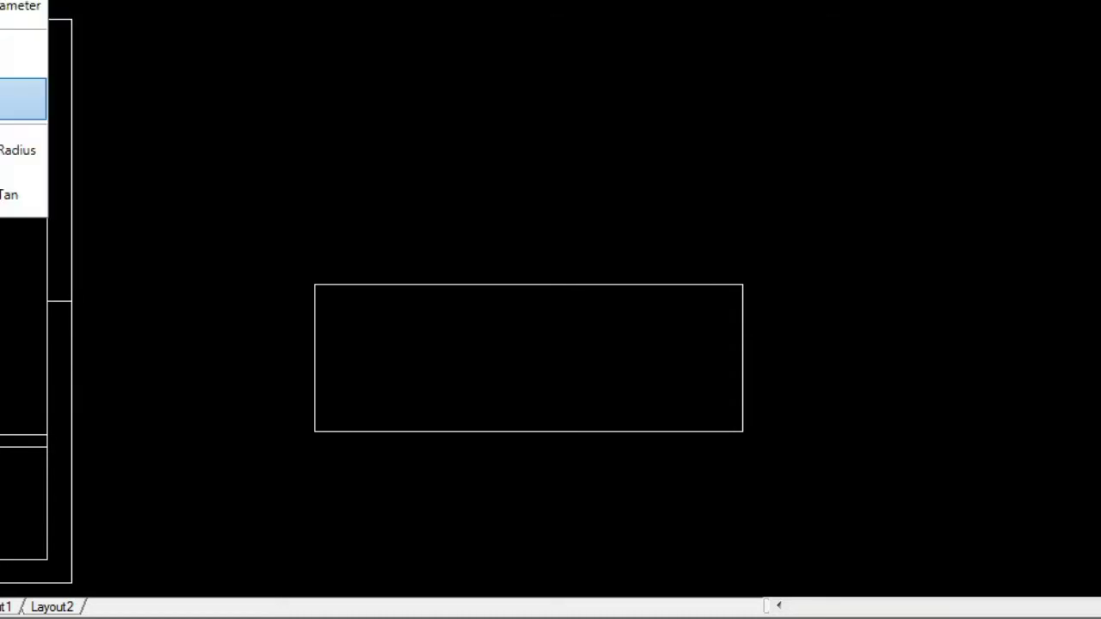
Draw a Center, Radius circle centred in the rectangle's middle, accepting the default radius
{"action": "left_click", "coordinate": [17, 6]}
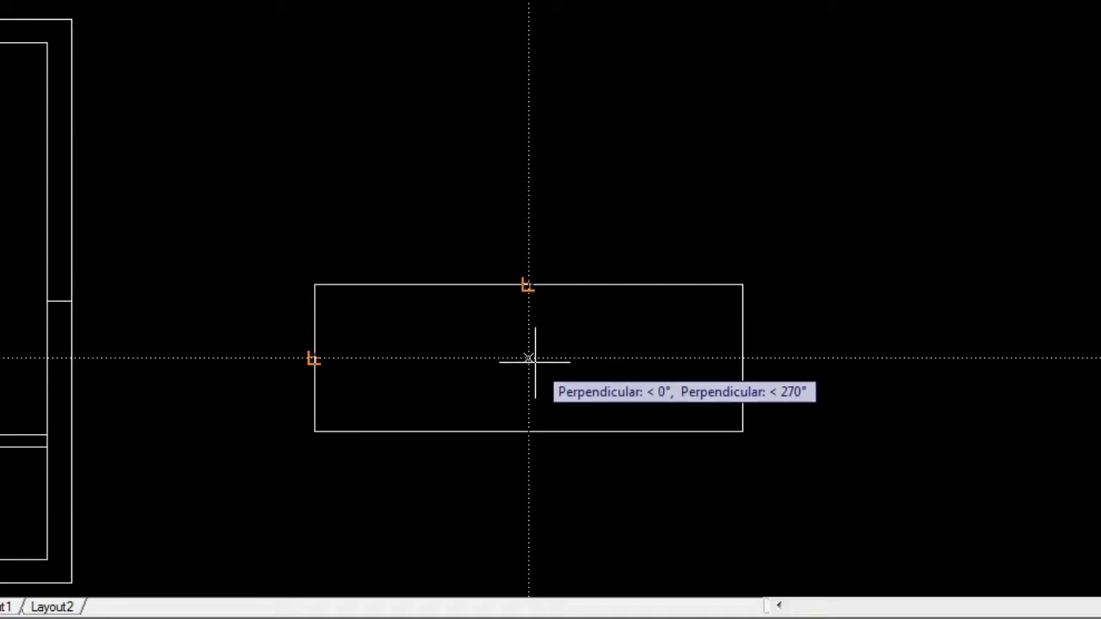
{"action": "left_click", "coordinate": [528, 358]}
{"action": "key", "text": "Return"}
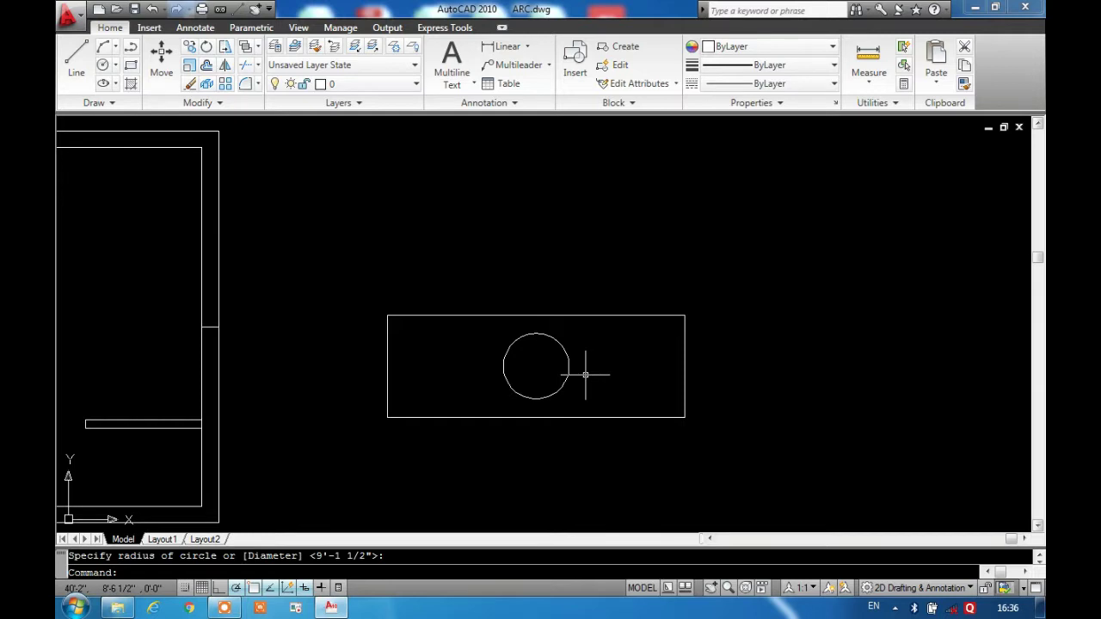
Switch on Dynamic Input (DYN) in the status bar and cancel the pending command
{"action": "left_click", "coordinate": [285, 272]}
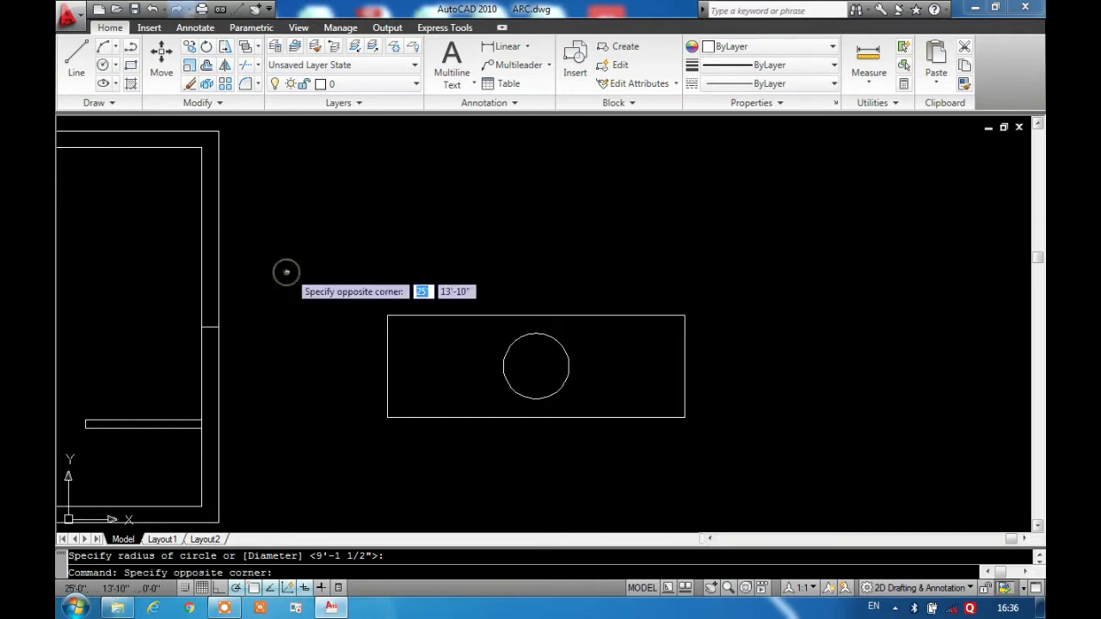
{"action": "left_click", "coordinate": [289, 270]}
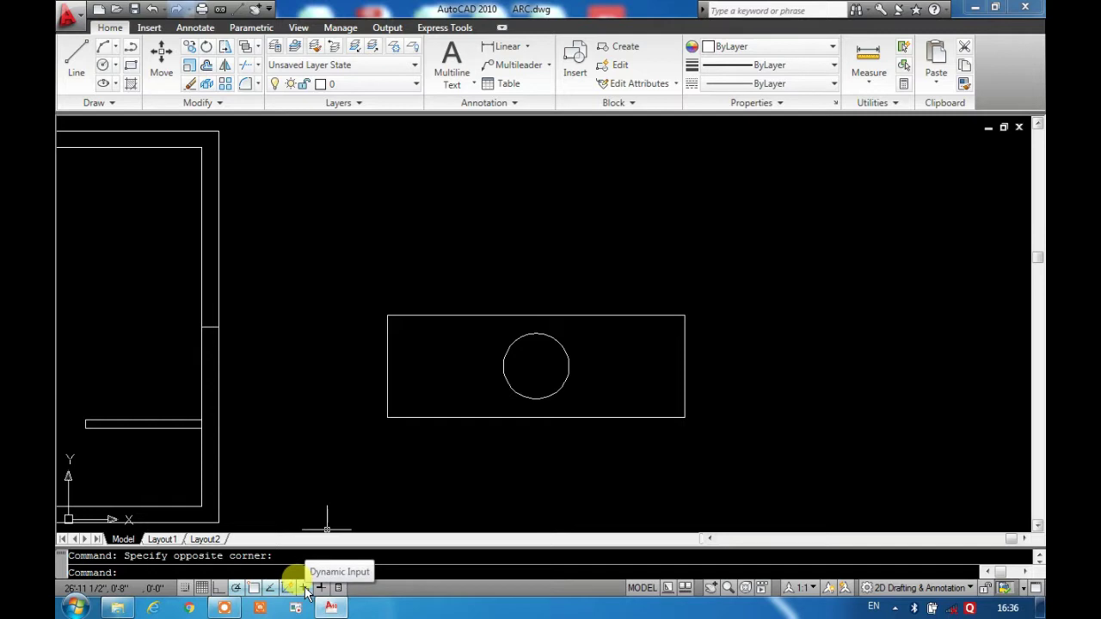
{"action": "left_click", "coordinate": [305, 589]}
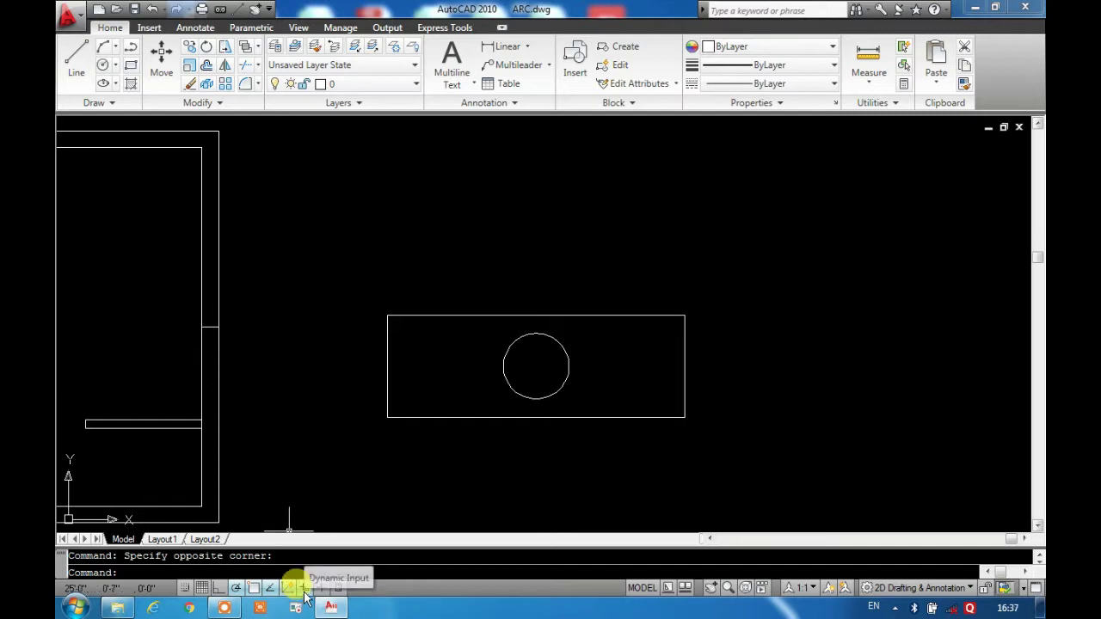
{"action": "key", "text": "Escape"}
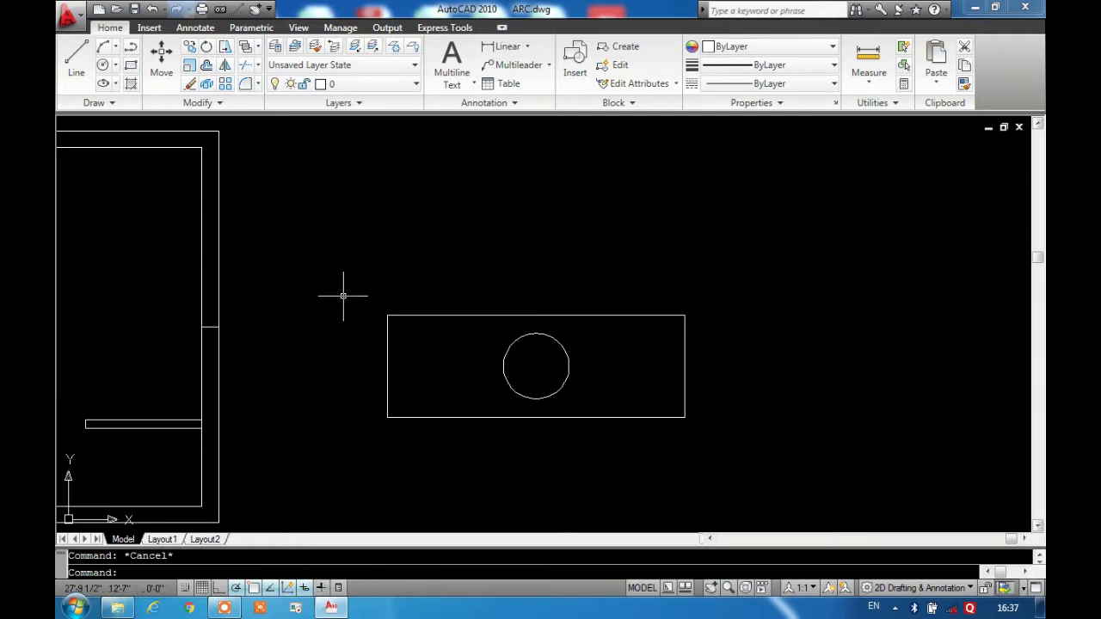
{"action": "left_click", "coordinate": [77, 62]}
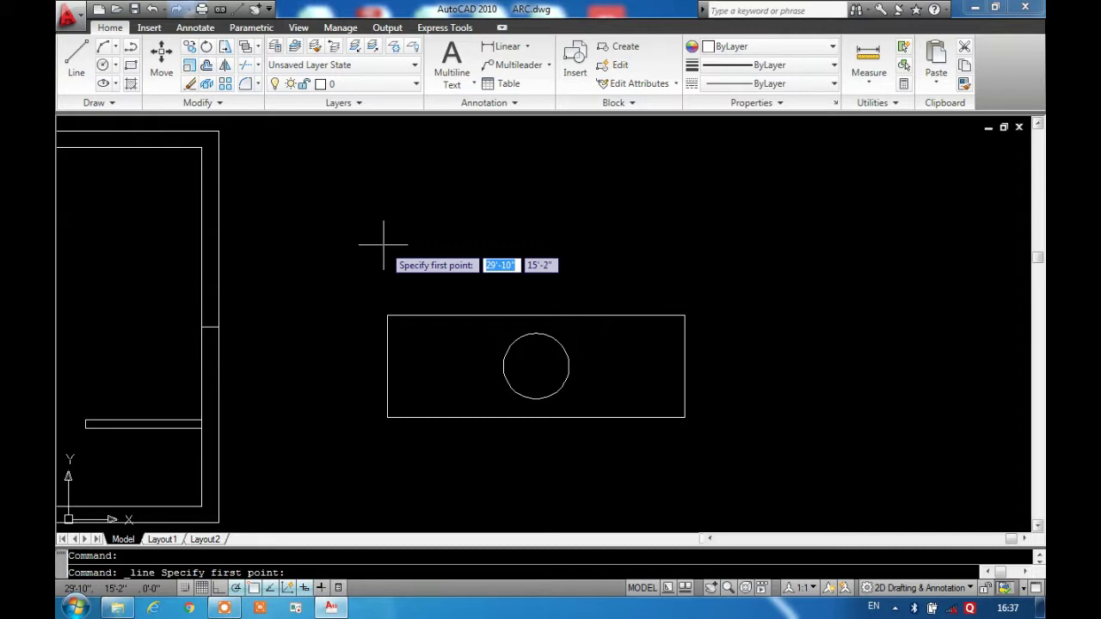
{"action": "left_click", "coordinate": [383, 245]}
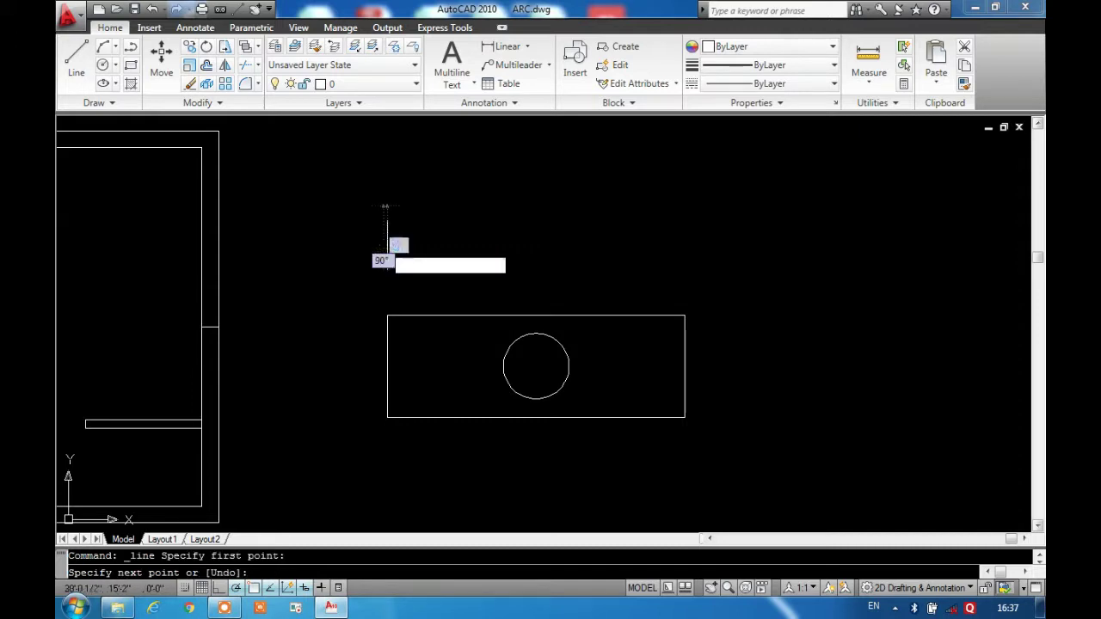
{"action": "middle_click", "coordinate": [714, 237]}
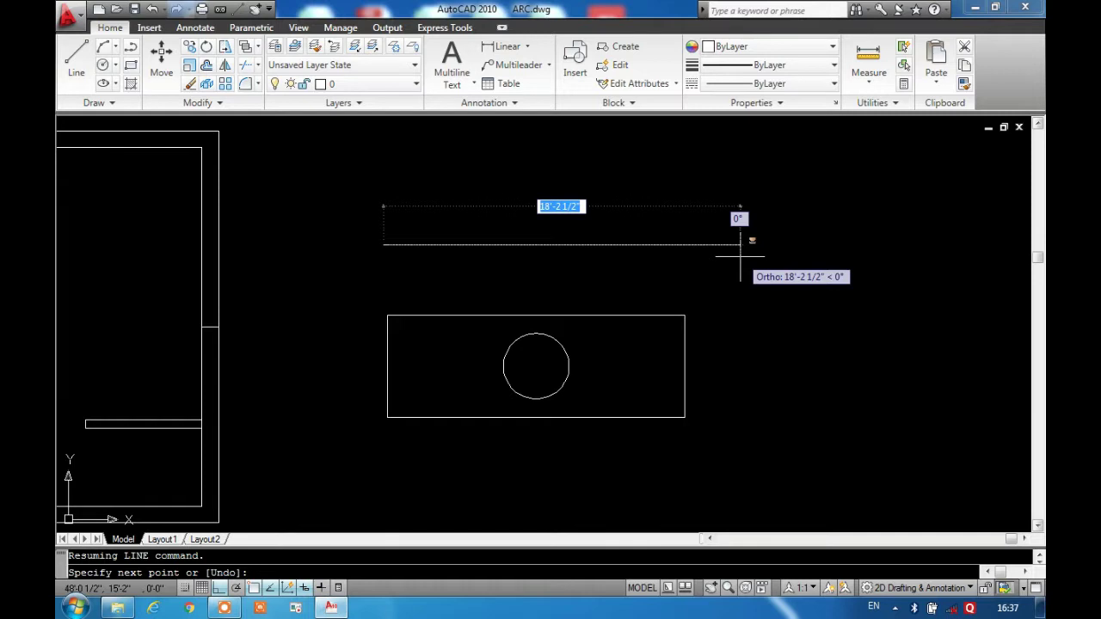
{"action": "key", "text": "F8"}
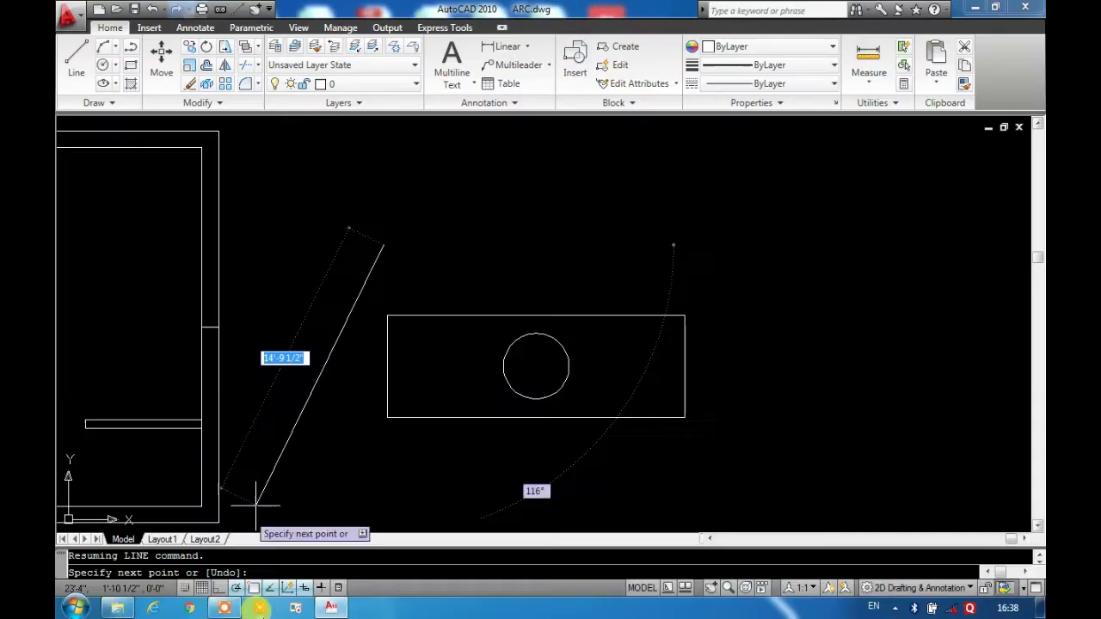
{"action": "key", "text": "Escape"}
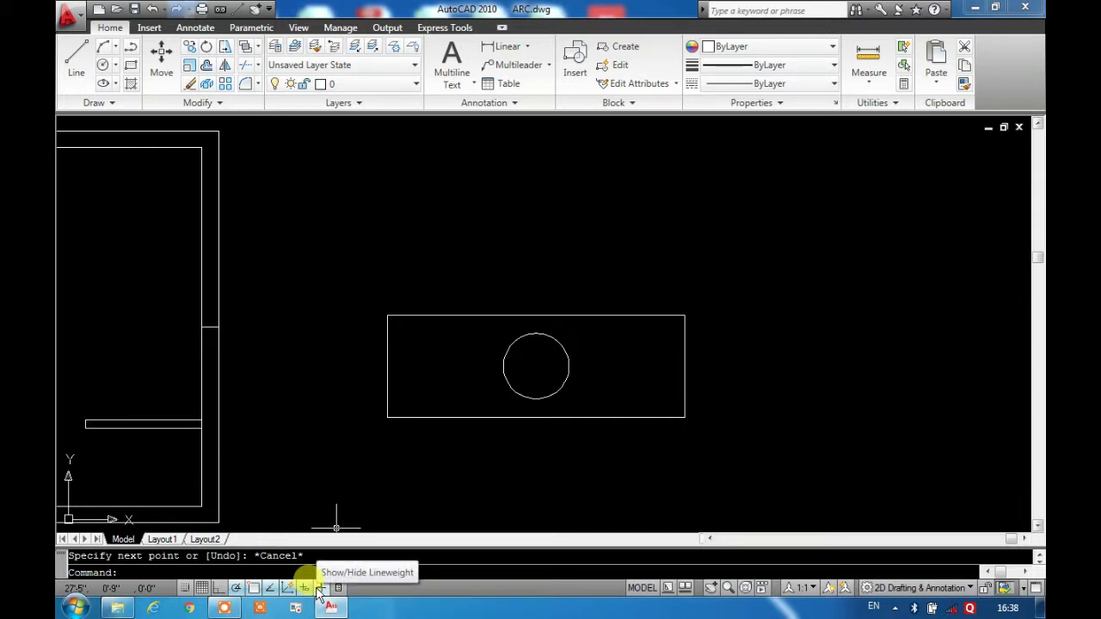
Give the rectangle a 1.20 mm lineweight from the Properties panel, then deselect it
{"action": "left_click", "coordinate": [585, 316]}
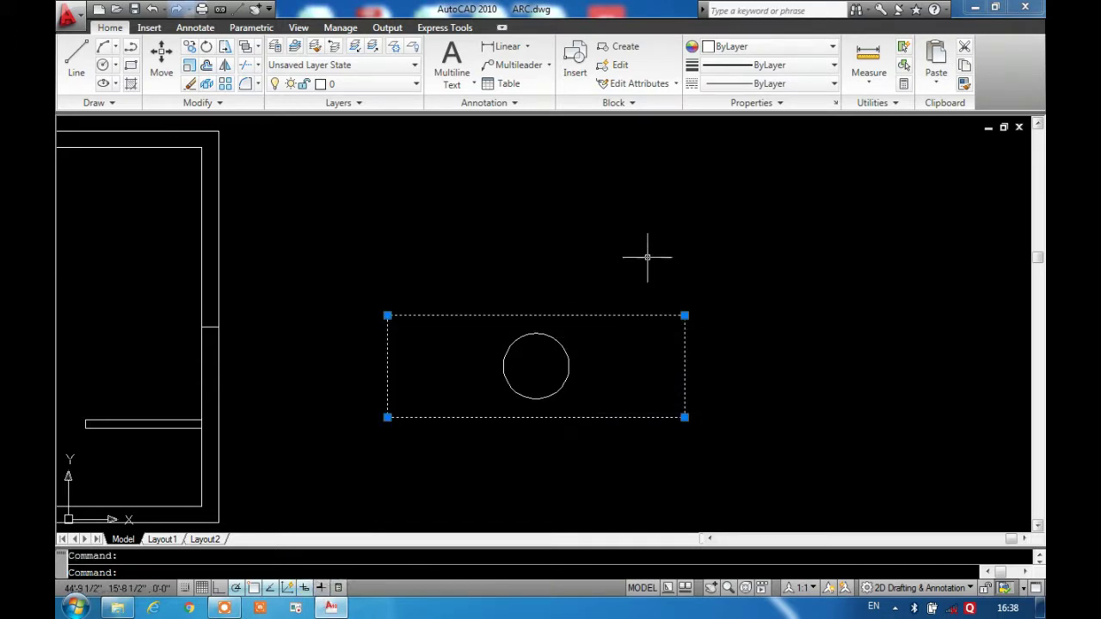
{"action": "left_click", "coordinate": [821, 67]}
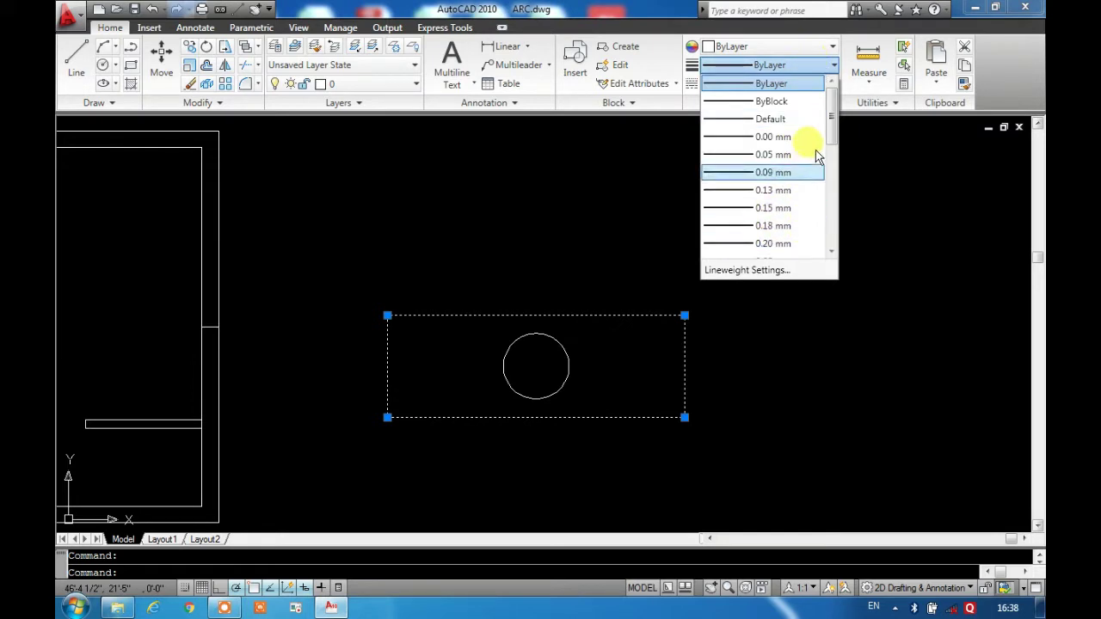
{"action": "left_click_drag", "start_coordinate": [830, 137], "coordinate": [832, 231]}
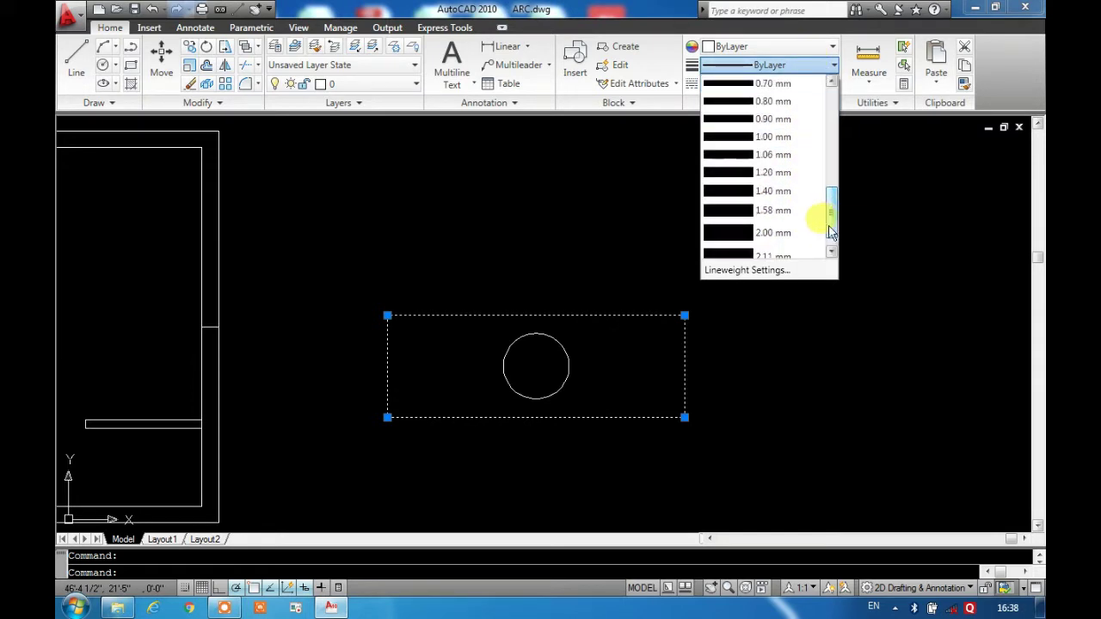
{"action": "left_click", "coordinate": [742, 174]}
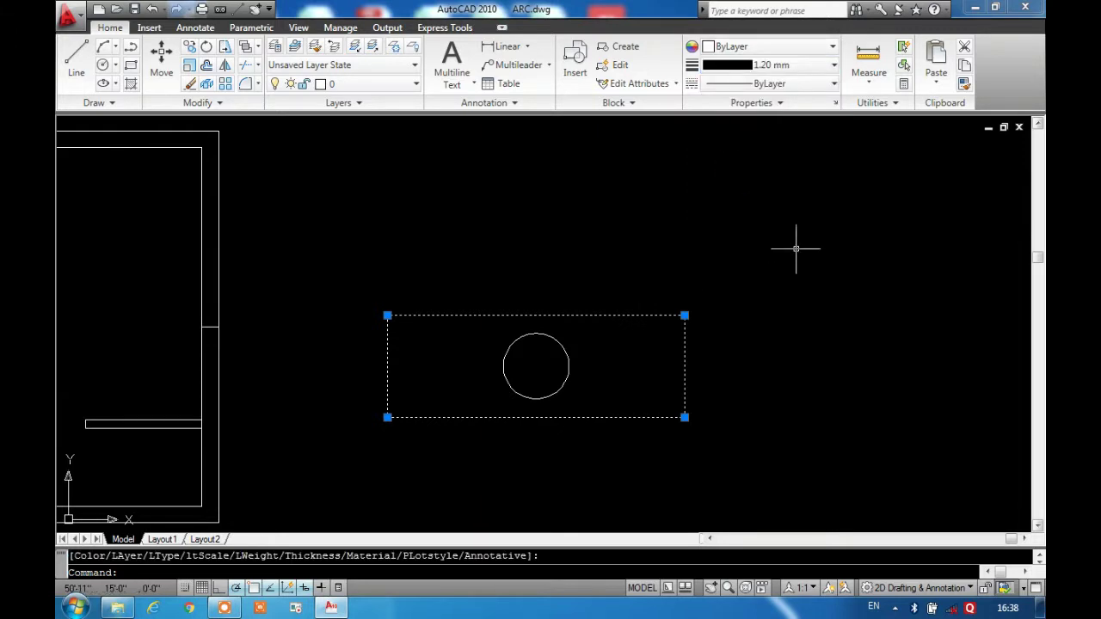
{"action": "key", "text": "Escape"}
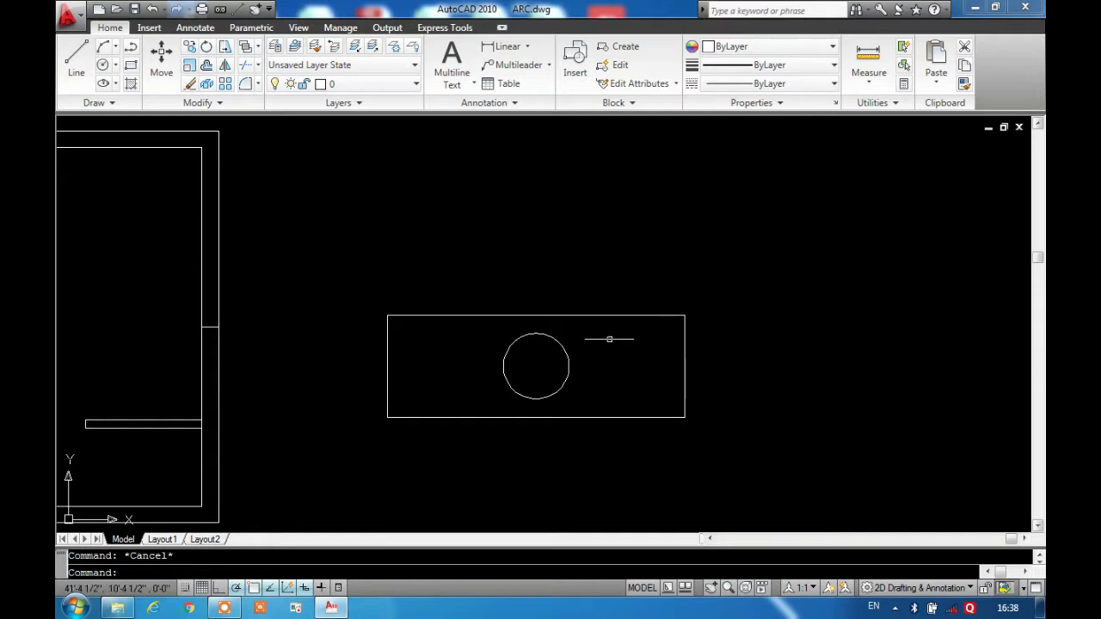
{"action": "left_click", "coordinate": [319, 588]}
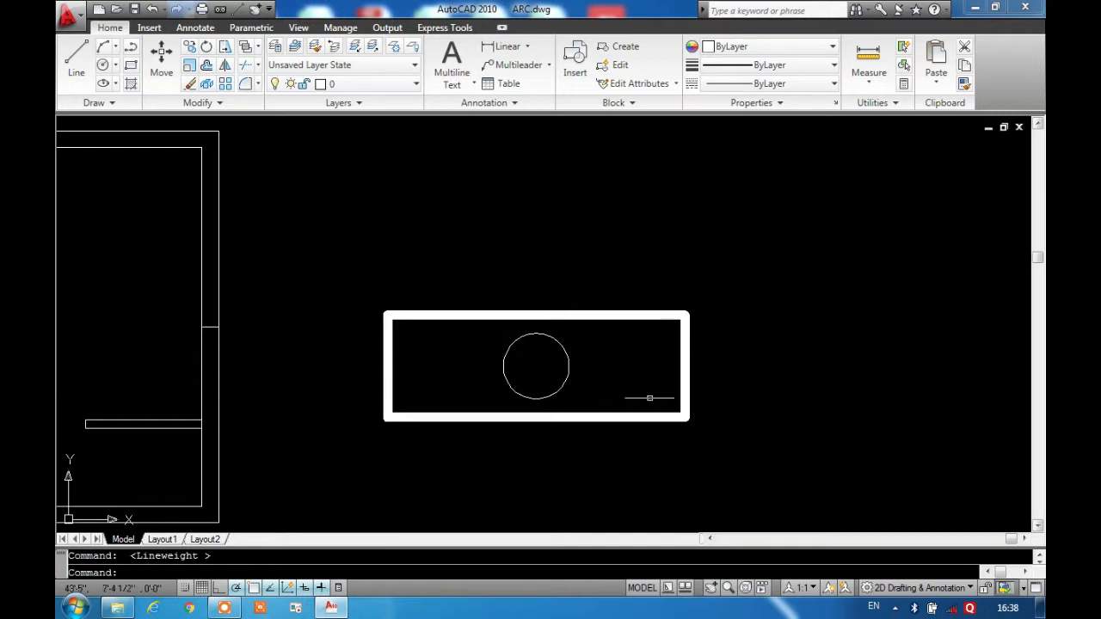
{"action": "left_click", "coordinate": [321, 588]}
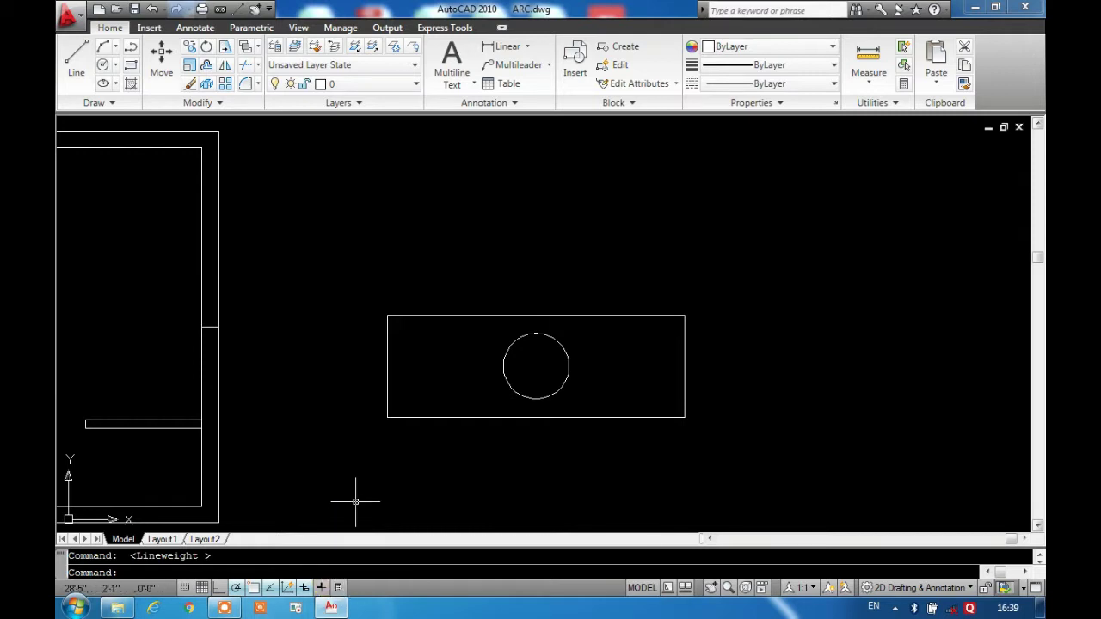
{"action": "left_click", "coordinate": [624, 315]}
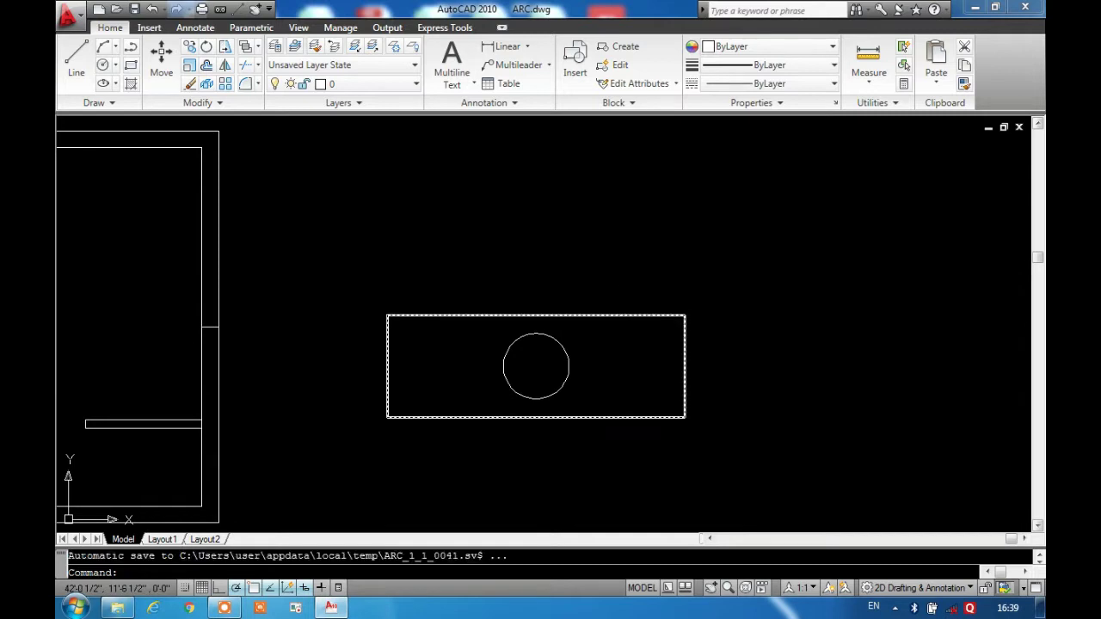
{"action": "double_click", "coordinate": [623, 315]}
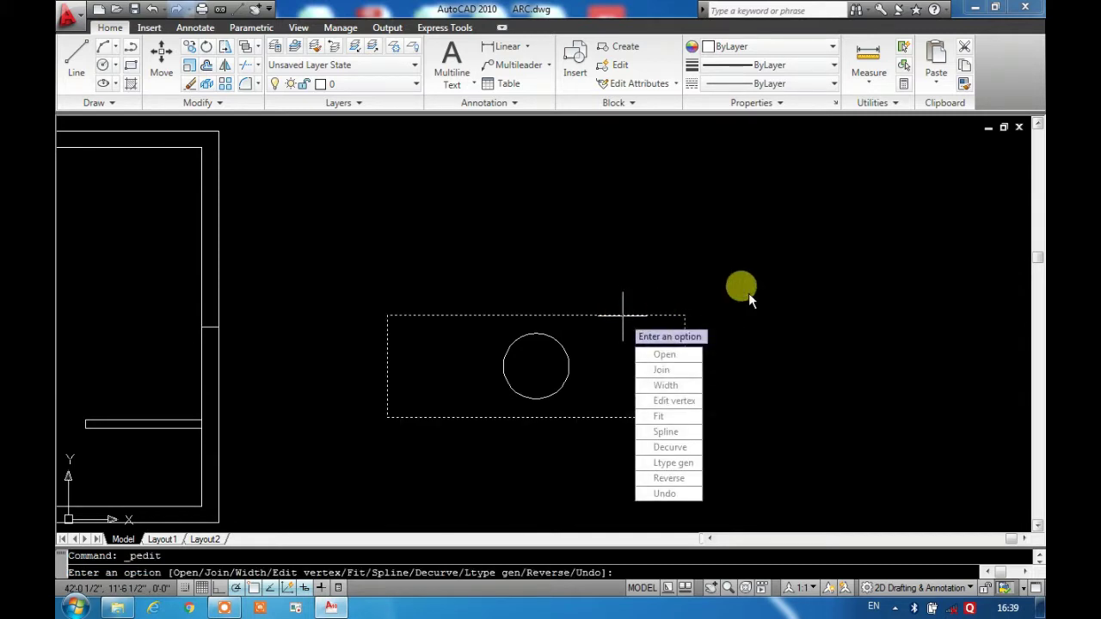
{"action": "key", "text": "Escape"}
{"action": "left_click", "coordinate": [327, 567]}
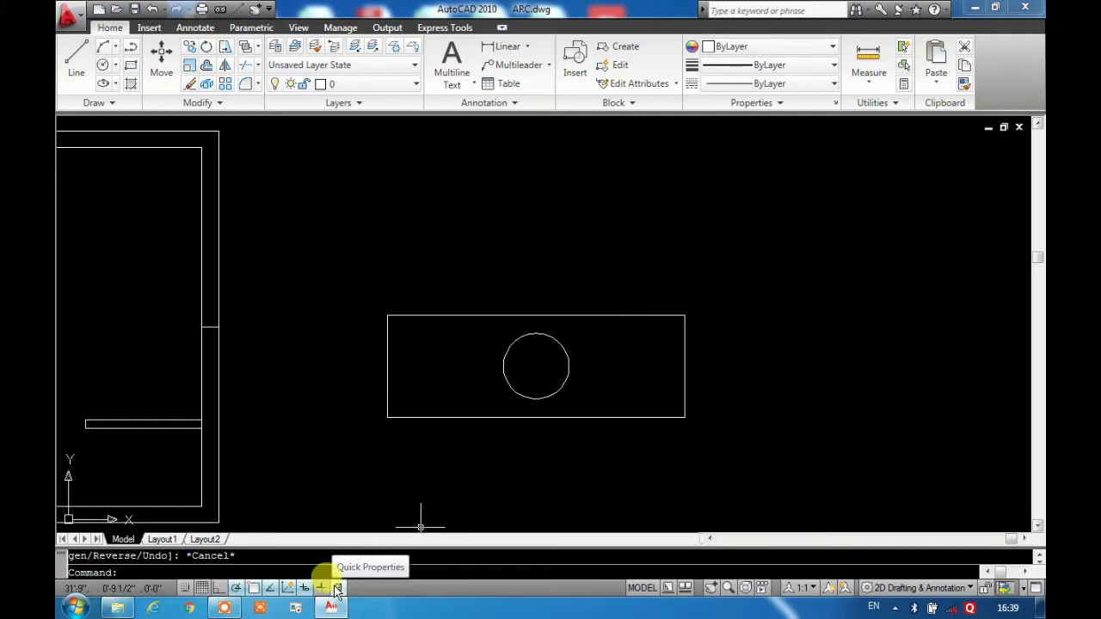
{"action": "left_click", "coordinate": [336, 589]}
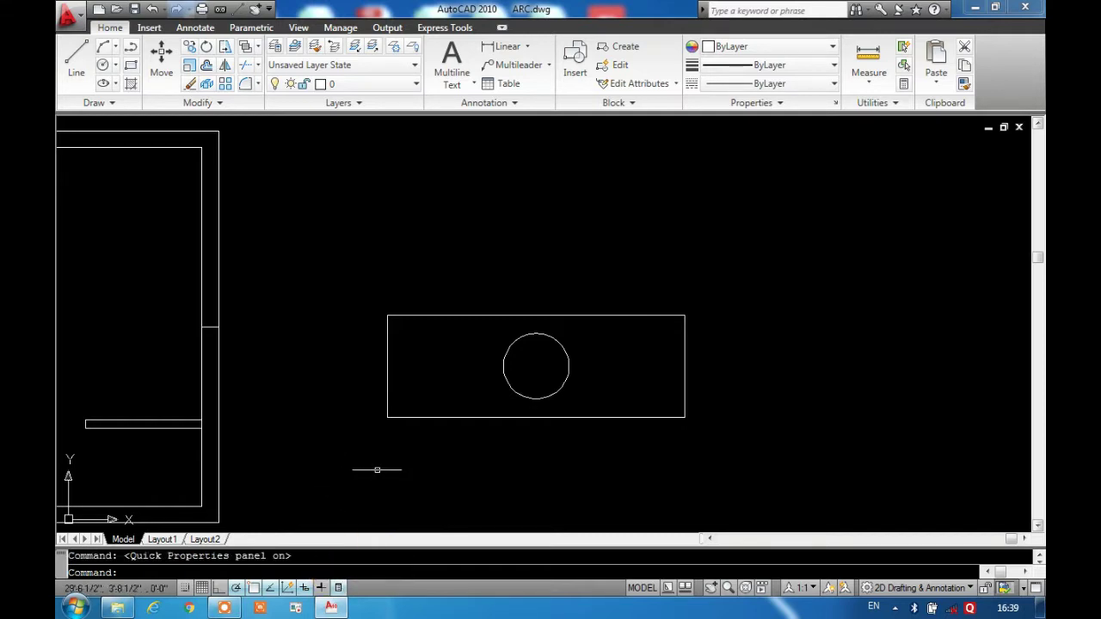
{"action": "left_click", "coordinate": [684, 364]}
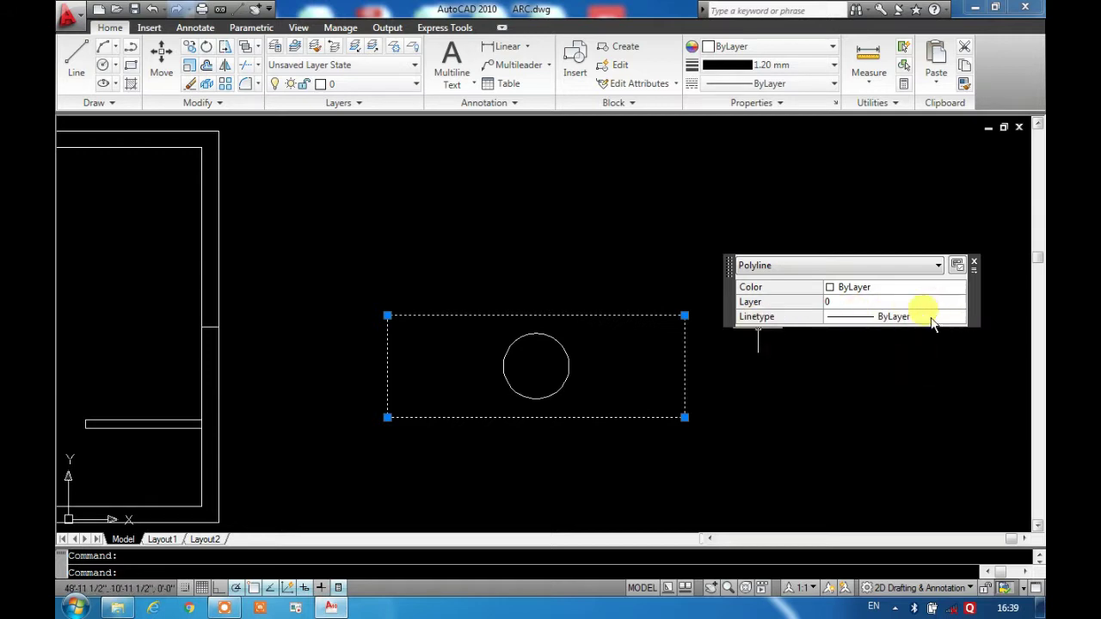
{"action": "left_click", "coordinate": [338, 588]}
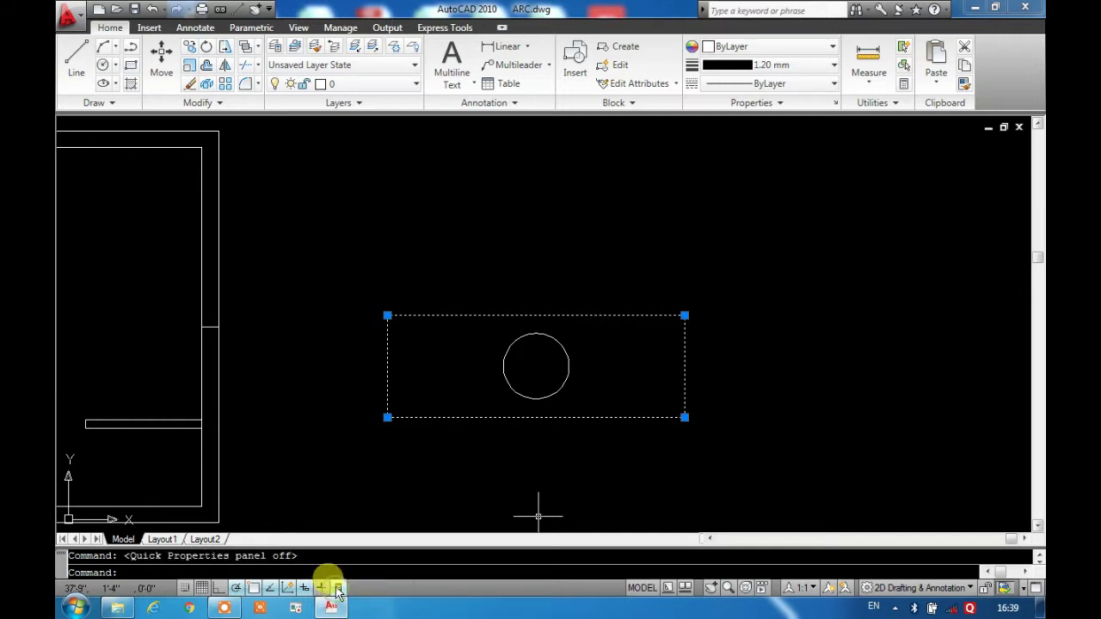
{"action": "key", "text": "Escape"}
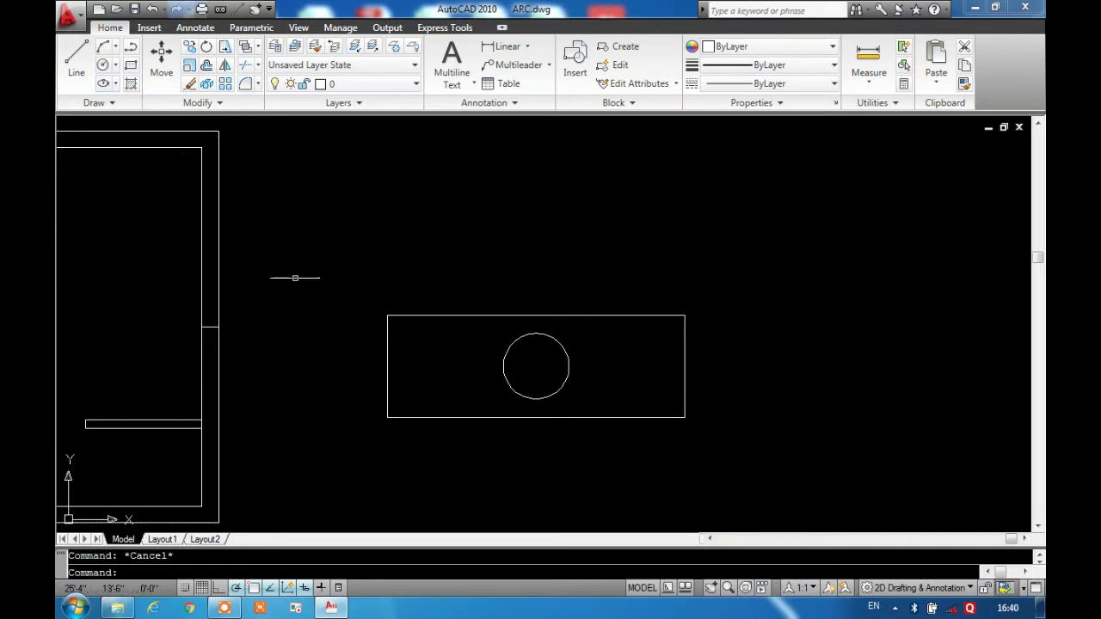
Erase the rectangle and circle, then draw a closed three-line triangle starting from its top apex
{"action": "key", "text": "Delete"}
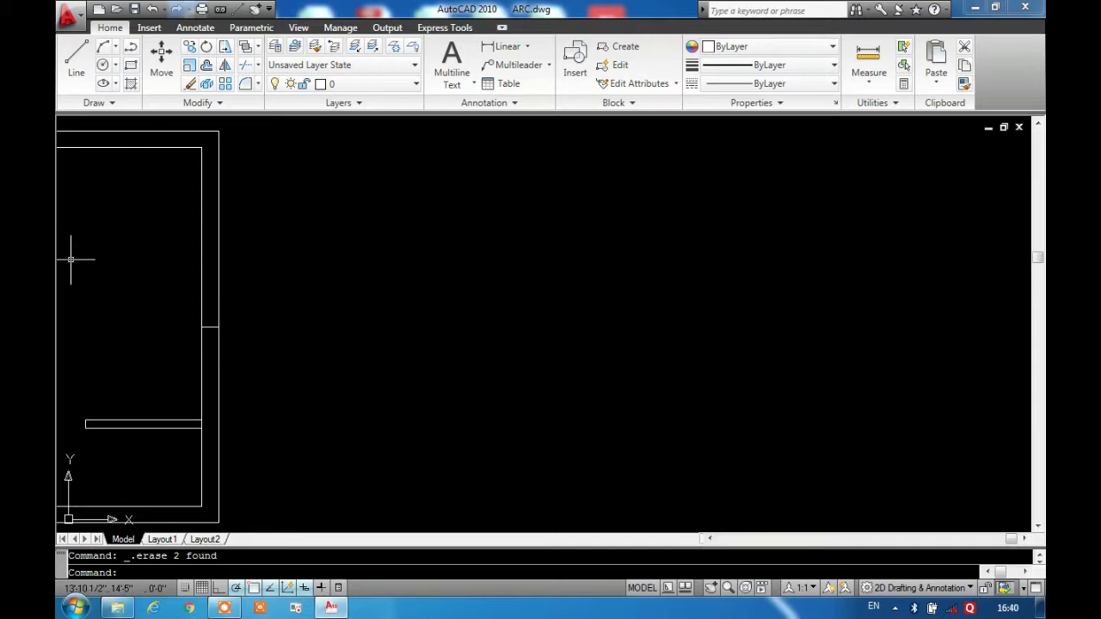
{"action": "left_click", "coordinate": [78, 76]}
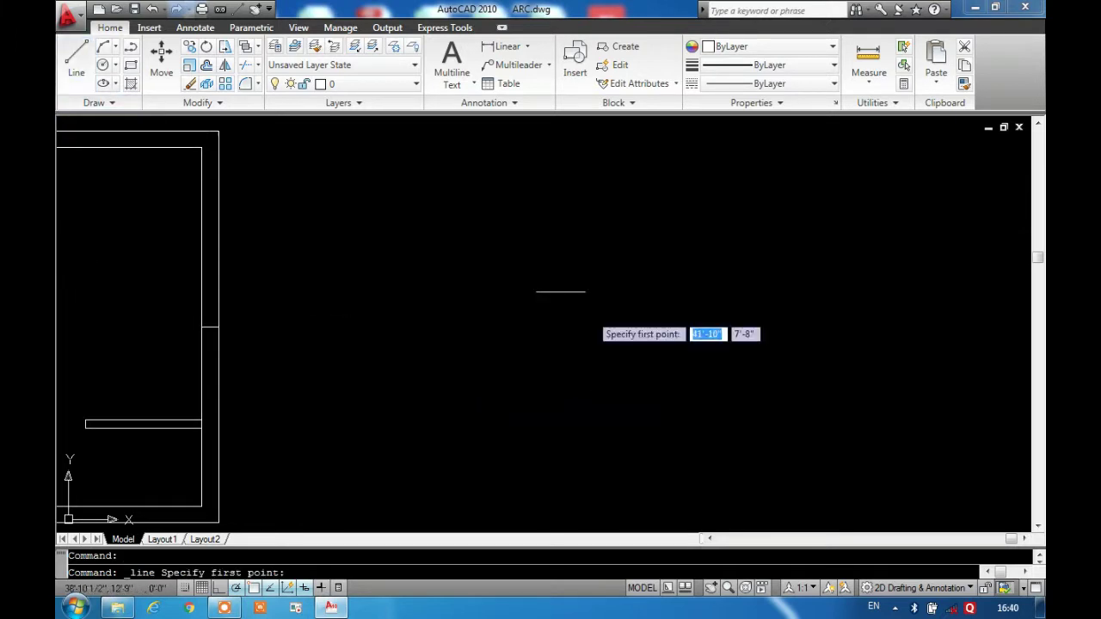
{"action": "left_click", "coordinate": [509, 221]}
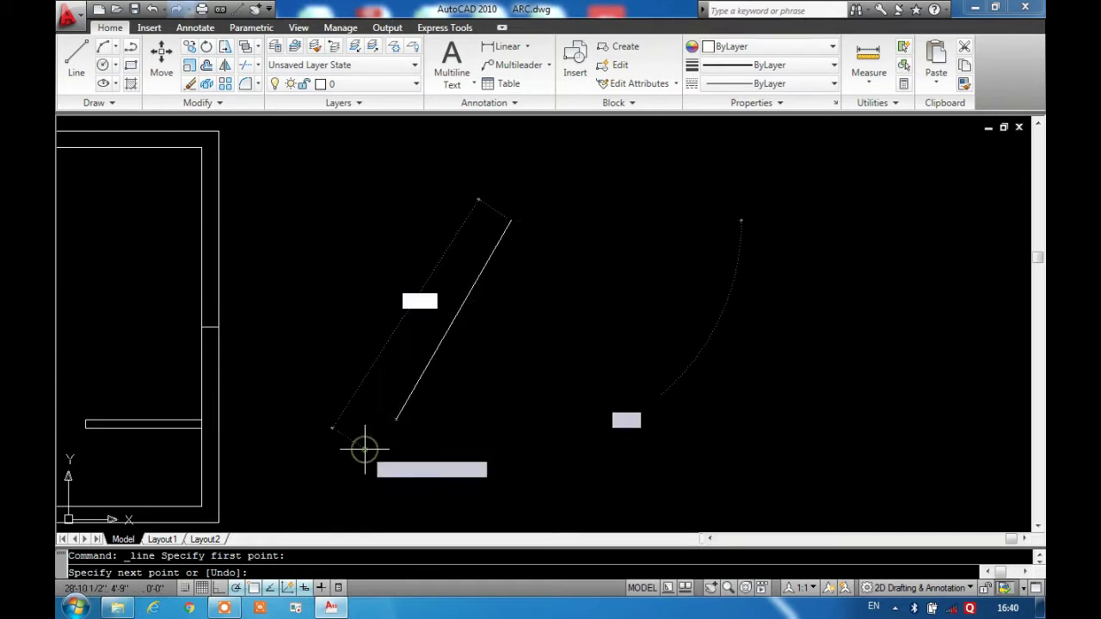
{"action": "left_click", "coordinate": [365, 447]}
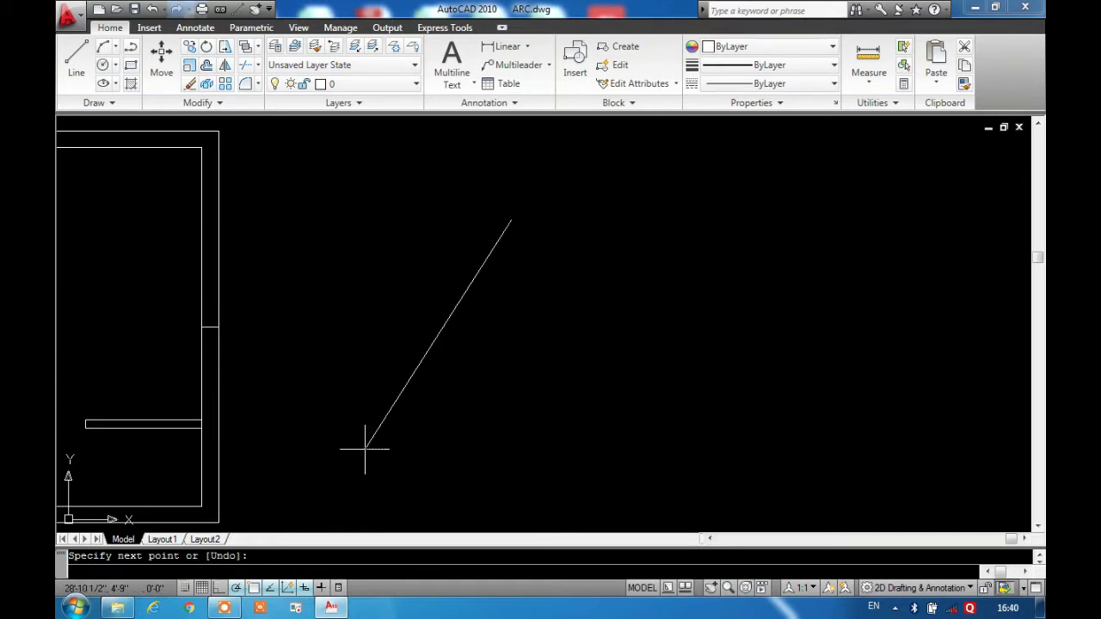
{"action": "middle_click", "coordinate": [660, 449]}
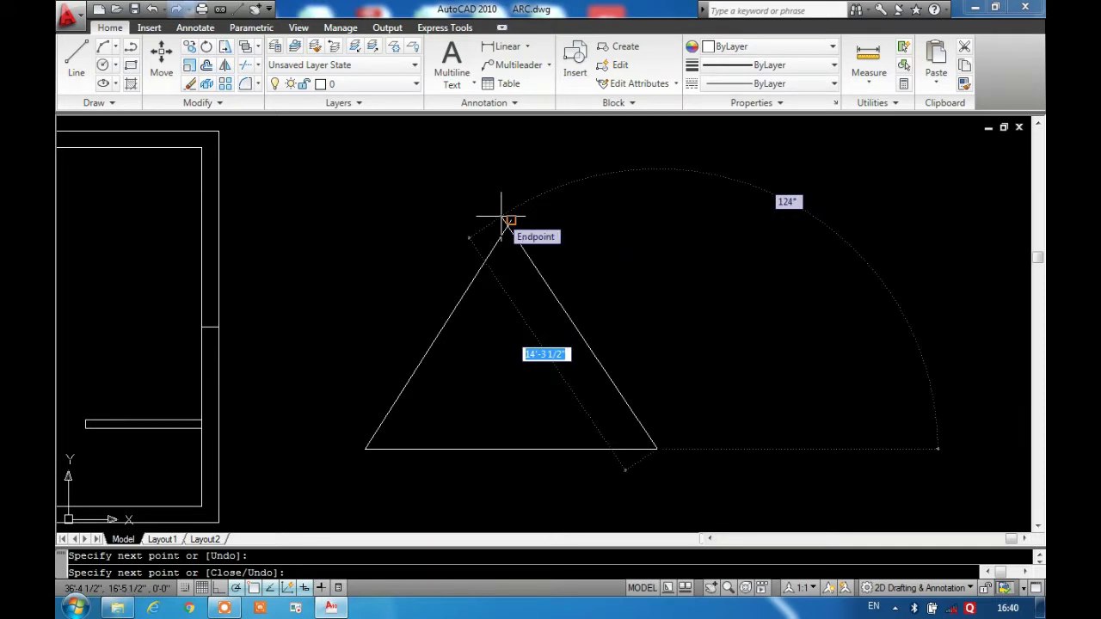
{"action": "left_click", "coordinate": [501, 215]}
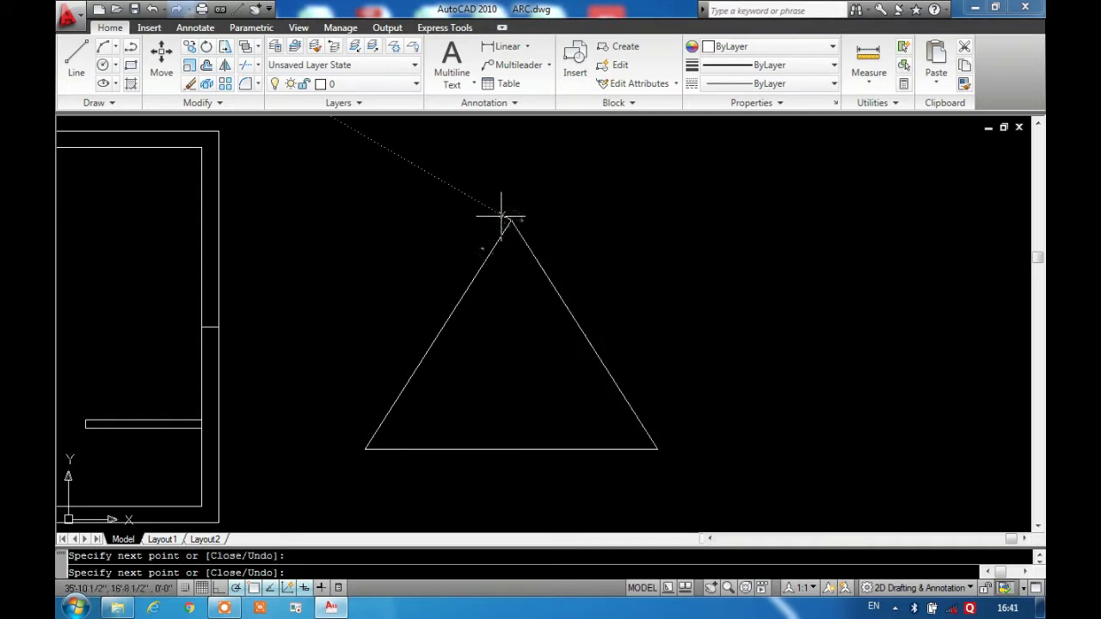
Draw a circle of radius 3 centred in the triangle's middle, then select it
{"action": "key", "text": "Return"}
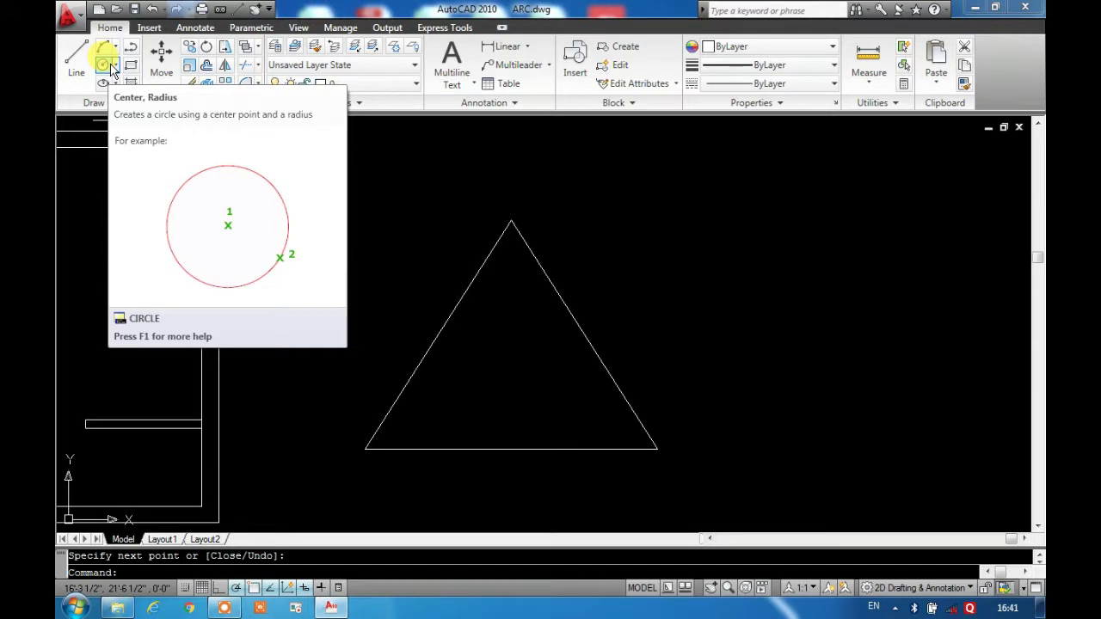
{"action": "left_click", "coordinate": [104, 65]}
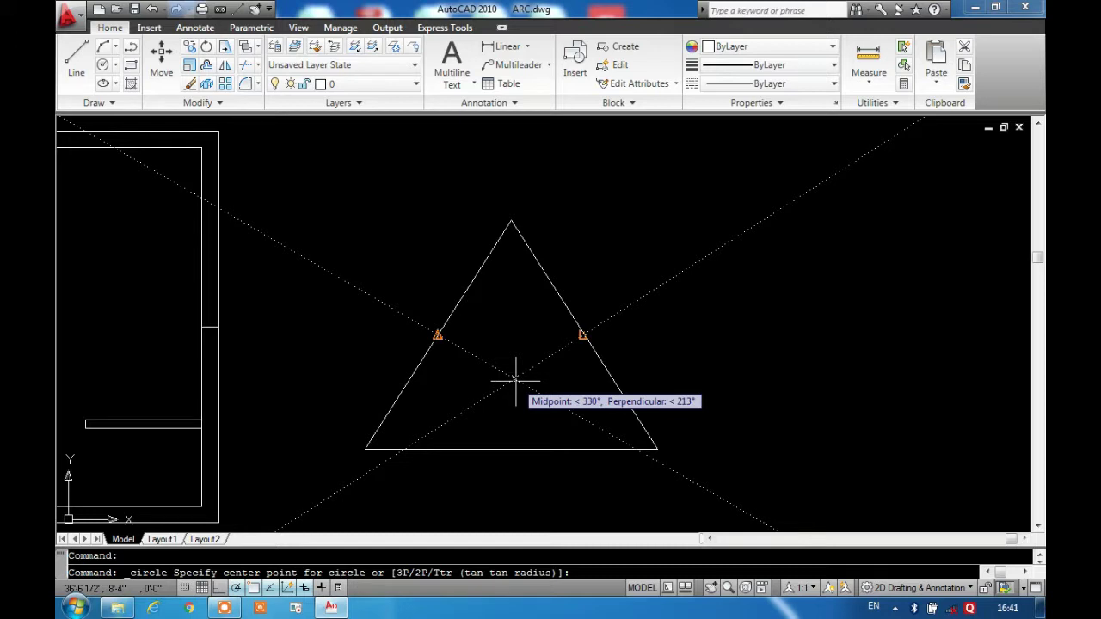
{"action": "left_click", "coordinate": [516, 379]}
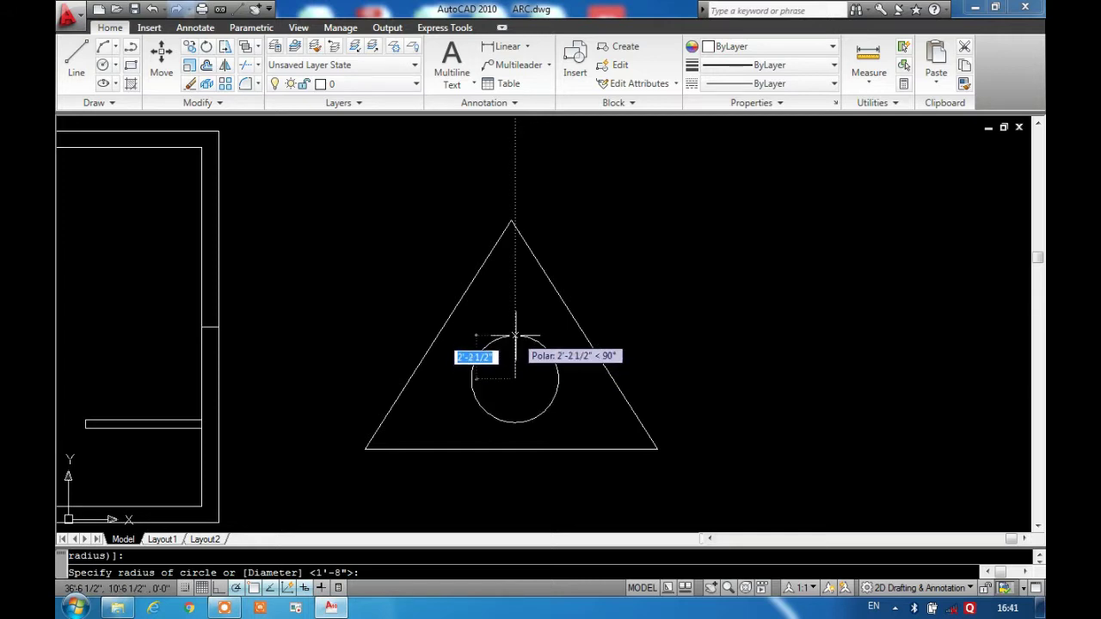
{"action": "type", "text": "3"}
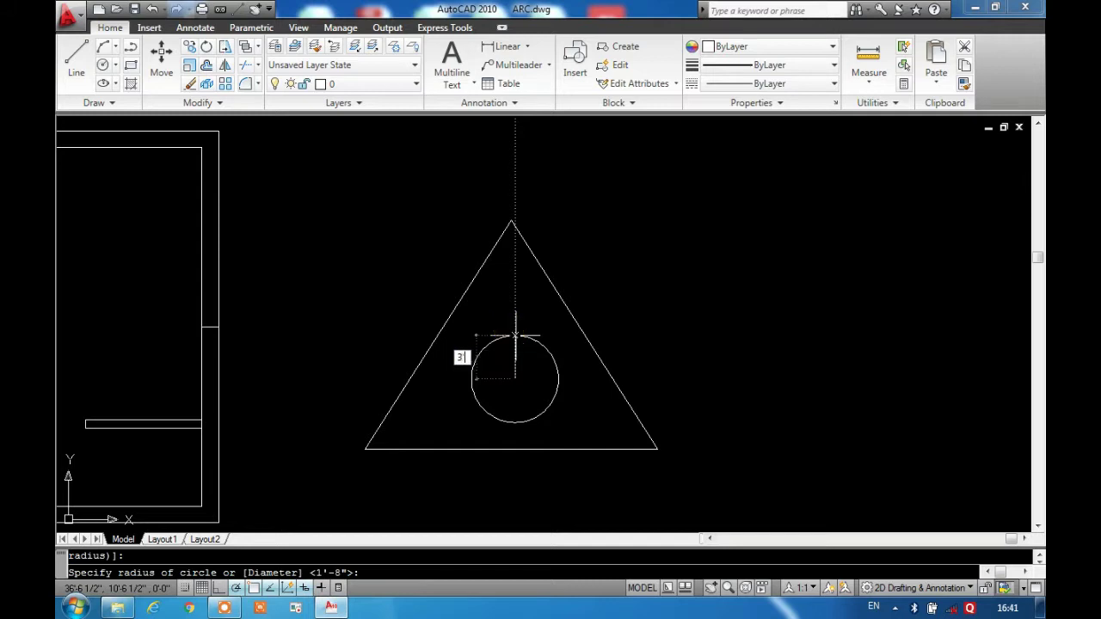
{"action": "key", "text": "Return"}
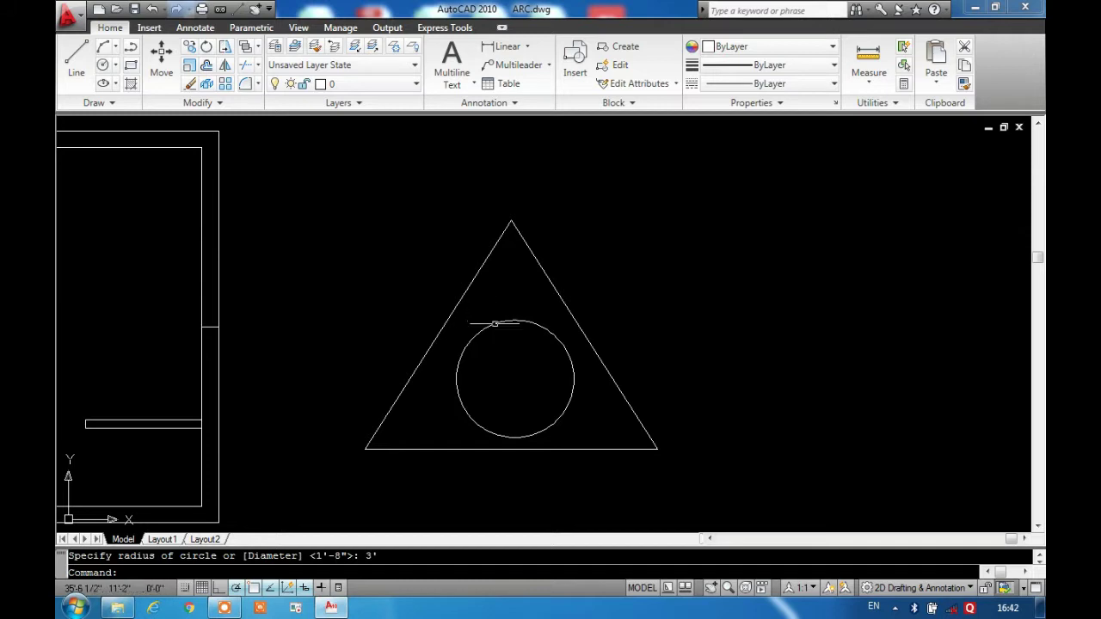
{"action": "left_click", "coordinate": [495, 323]}
Erase the centred circle, draw a 2-Point circle from apex to lower-right corner, then delete it
{"action": "key", "text": "Delete"}
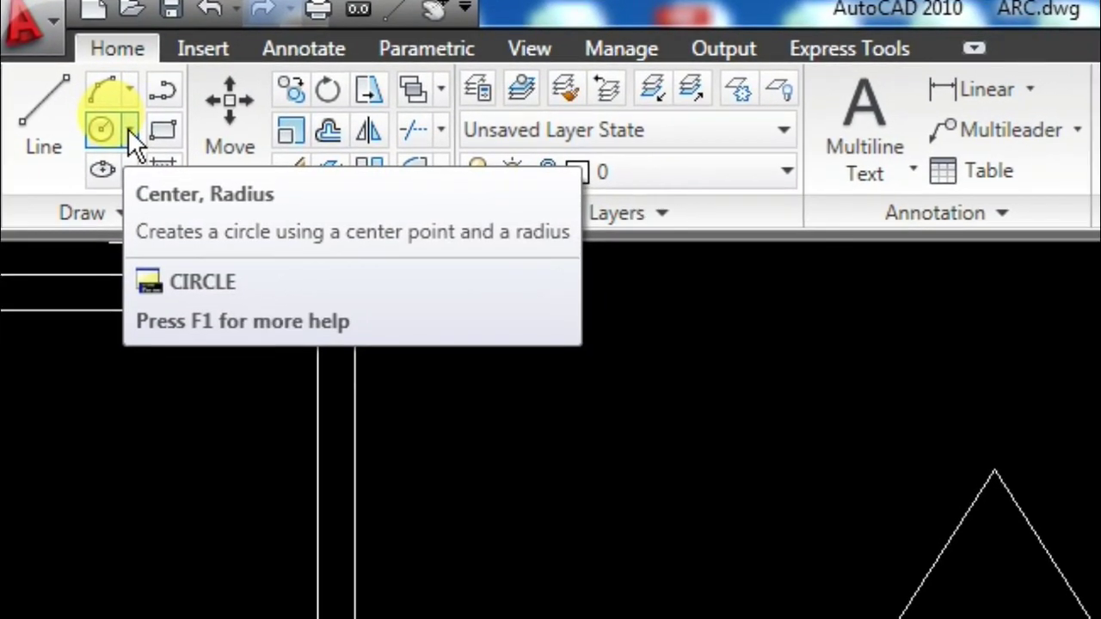
{"action": "left_click", "coordinate": [130, 140]}
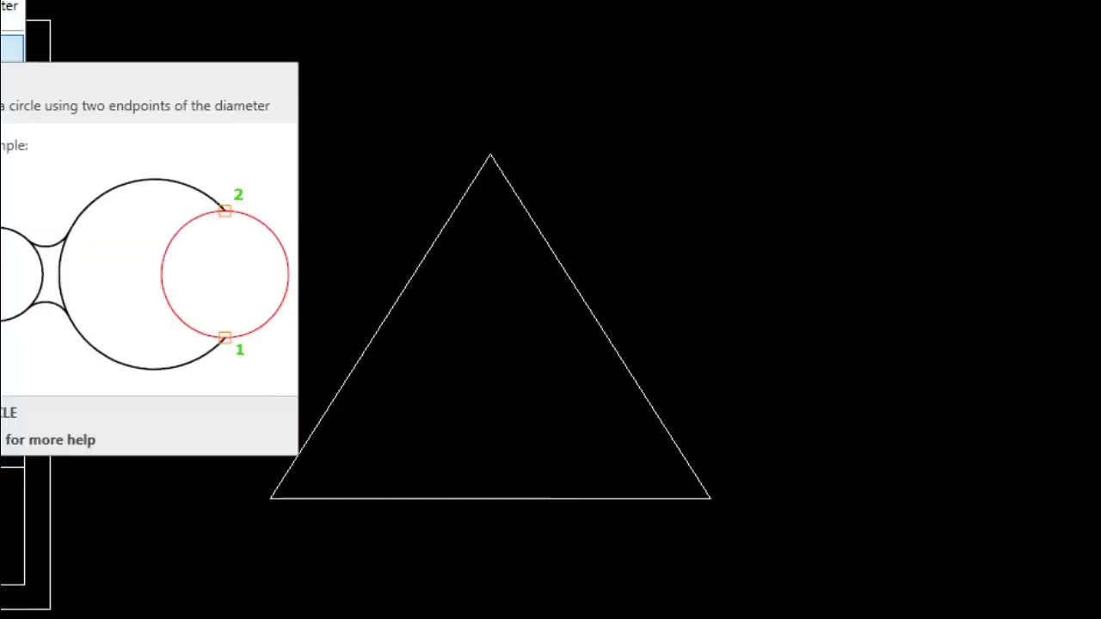
{"action": "left_click", "coordinate": [105, 138]}
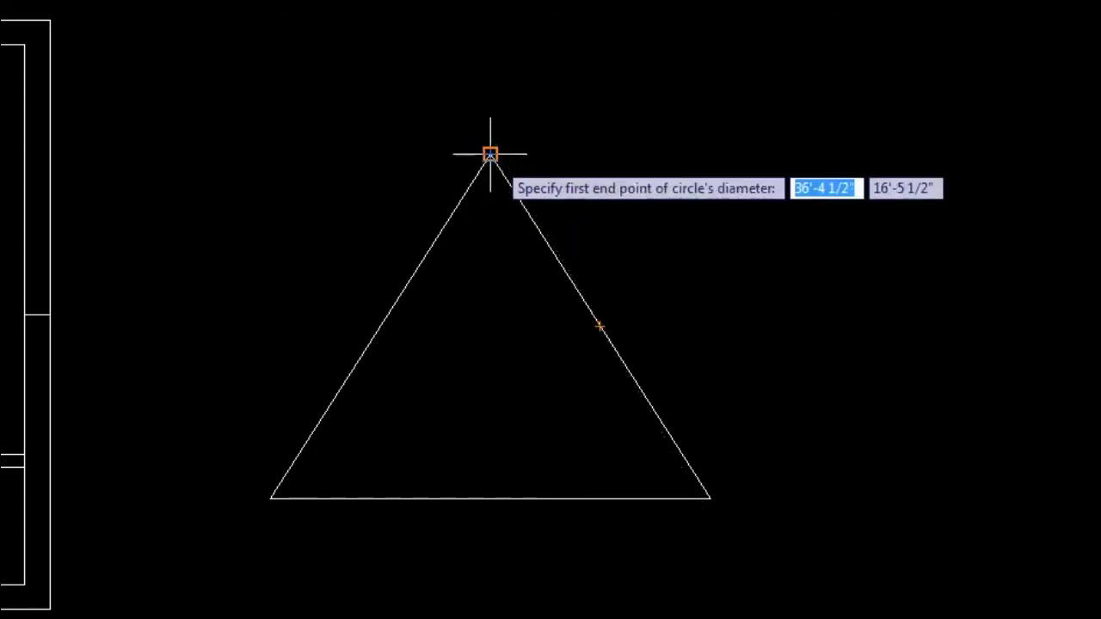
{"action": "left_click", "coordinate": [491, 154]}
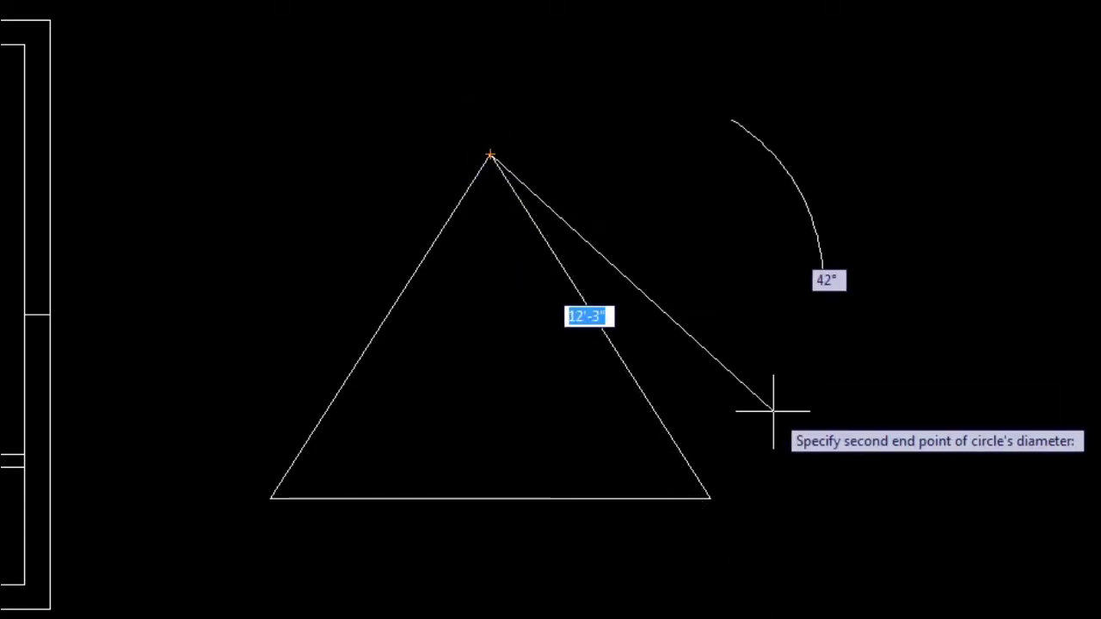
{"action": "left_click", "coordinate": [709, 497]}
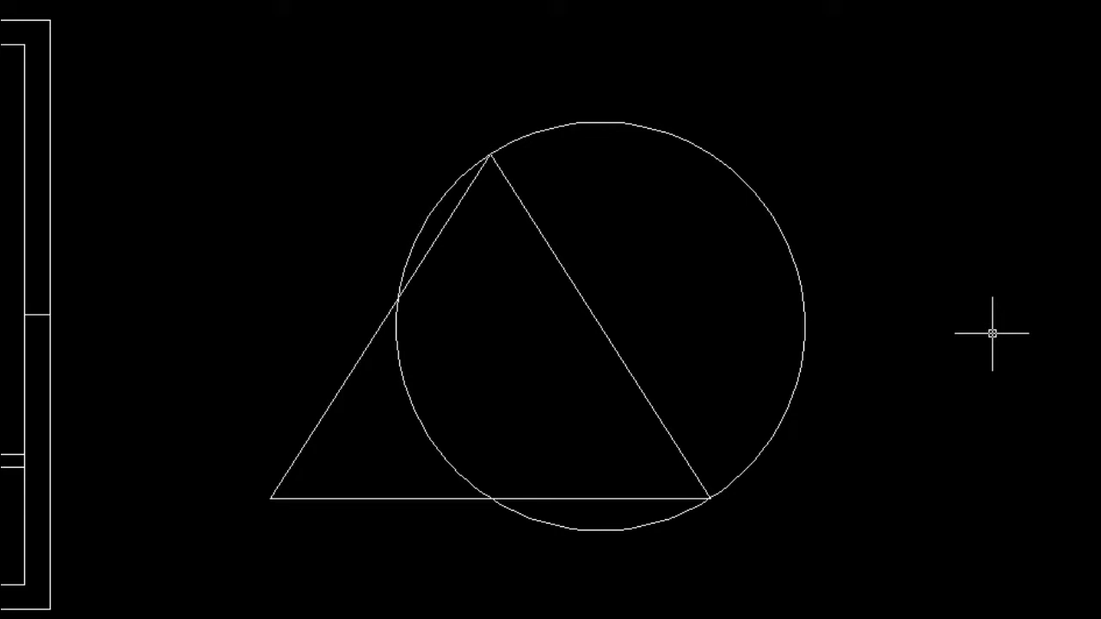
{"action": "left_click", "coordinate": [795, 255]}
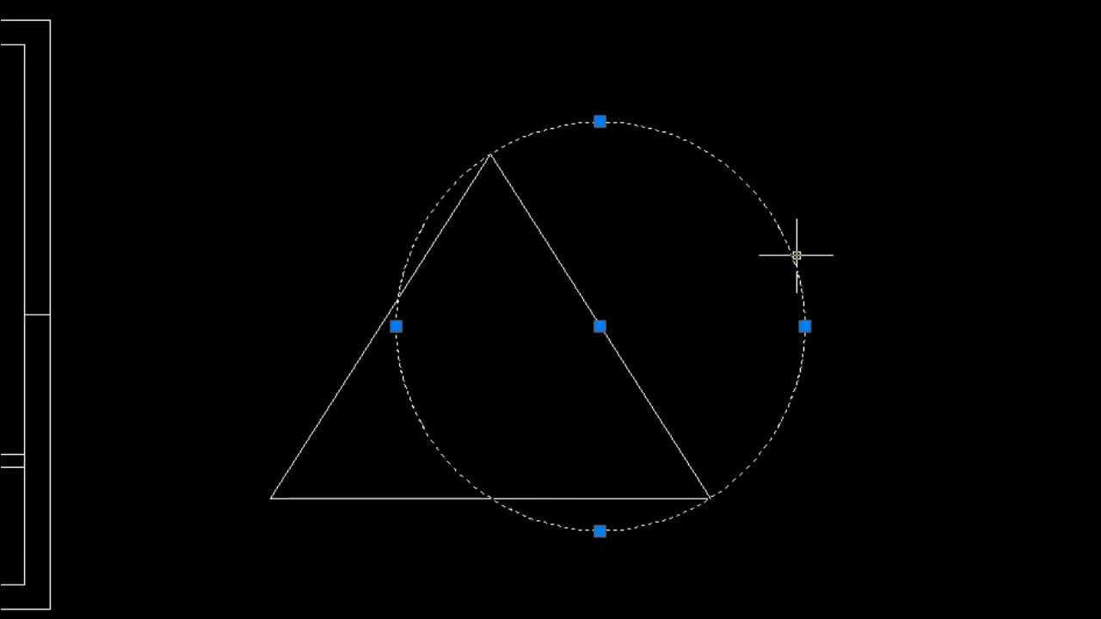
{"action": "key", "text": "Delete"}
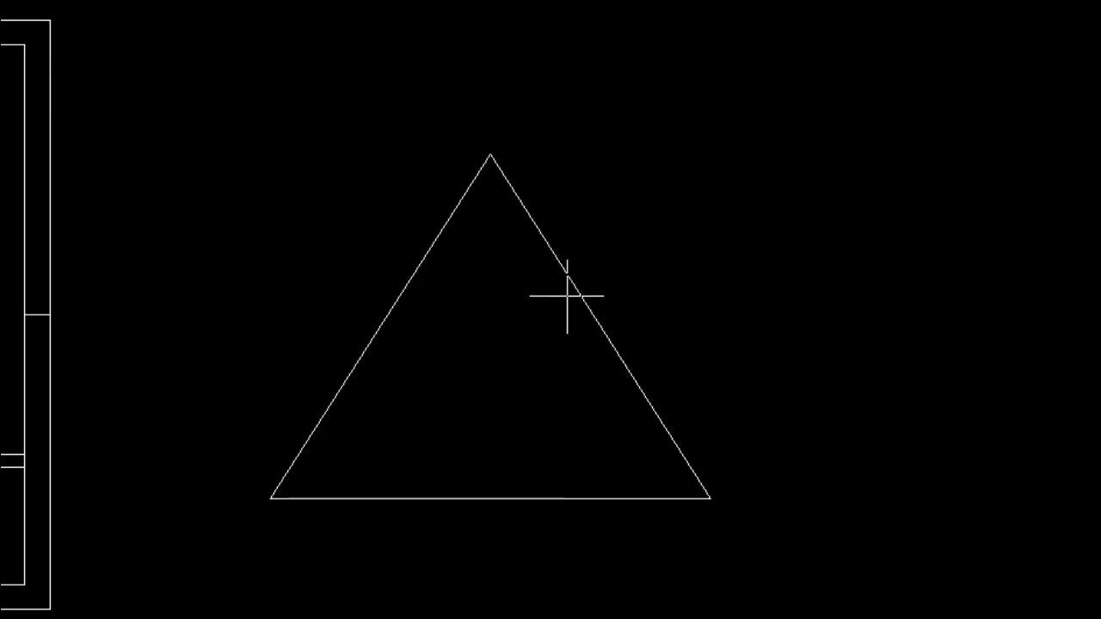
{"action": "type", "text": "m"}
{"action": "key", "text": "Return"}
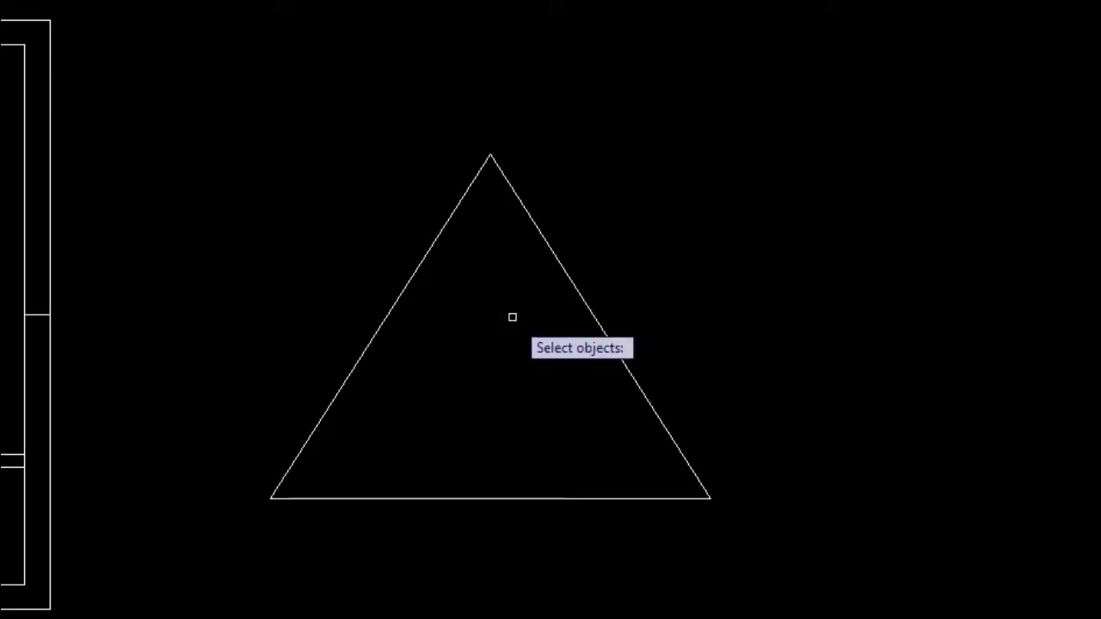
{"action": "key", "text": "Escape"}
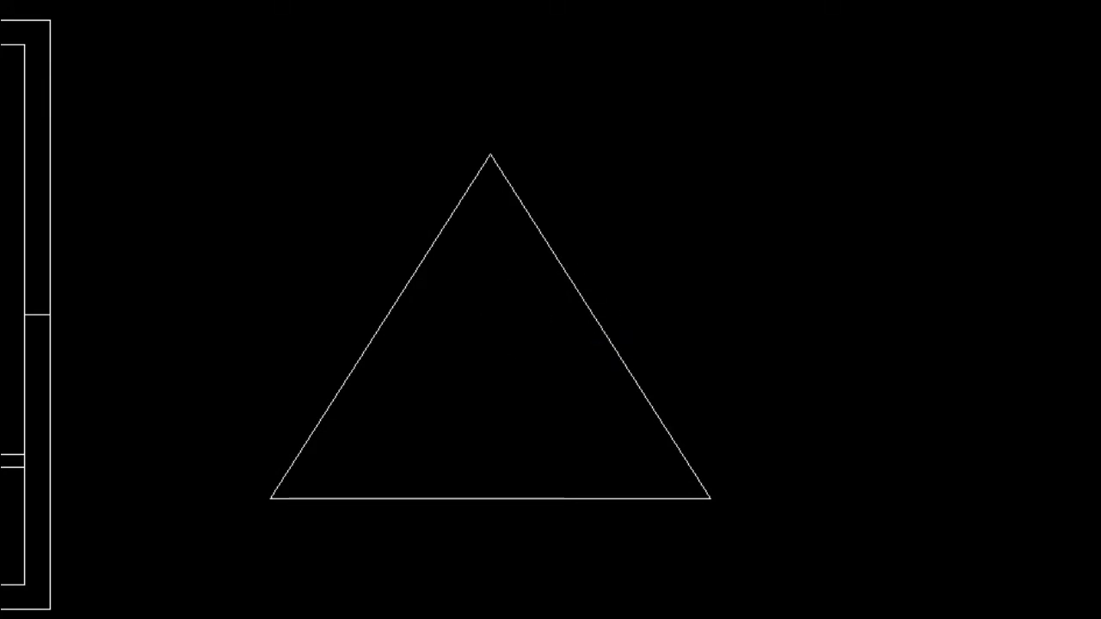
{"action": "left_click", "coordinate": [55, 57]}
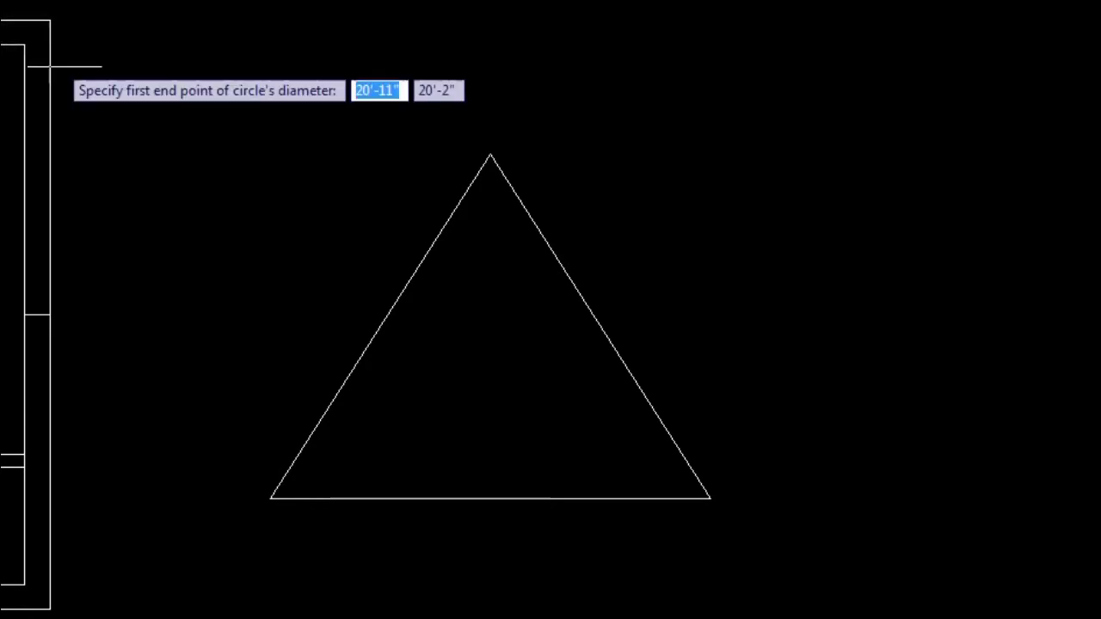
{"action": "left_click", "coordinate": [597, 327]}
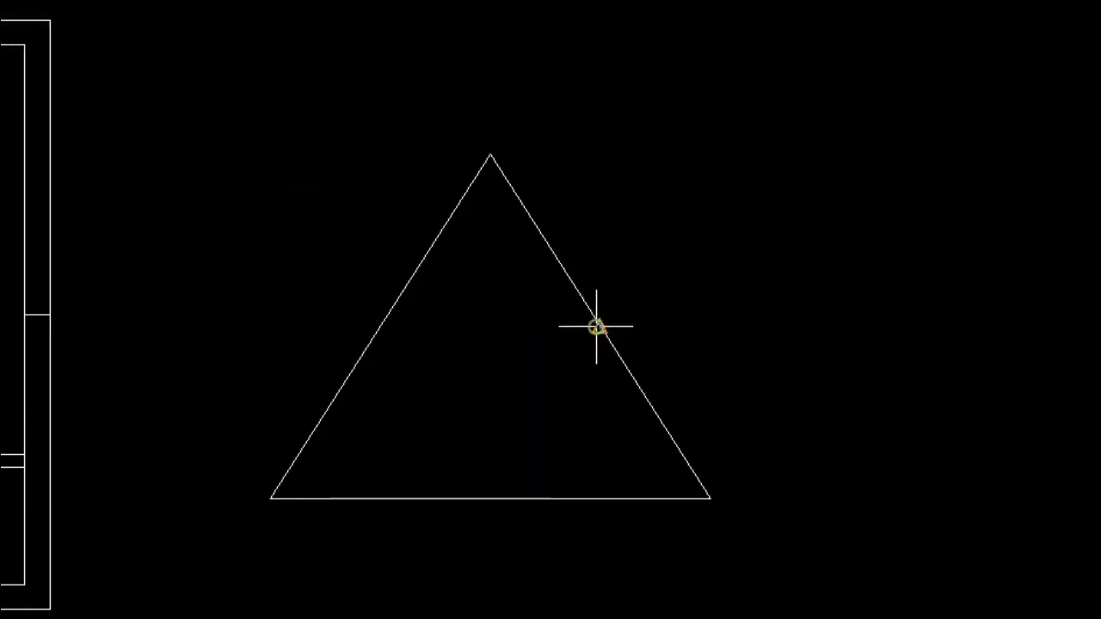
{"action": "left_click", "coordinate": [489, 155]}
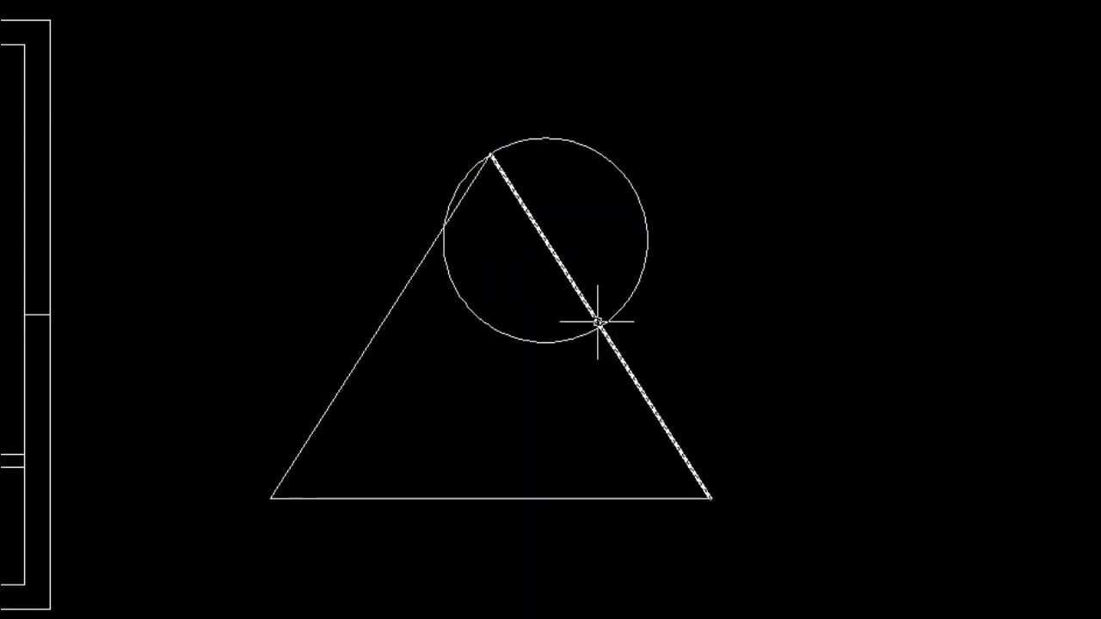
{"action": "mouse_move", "coordinate": [599, 323]}
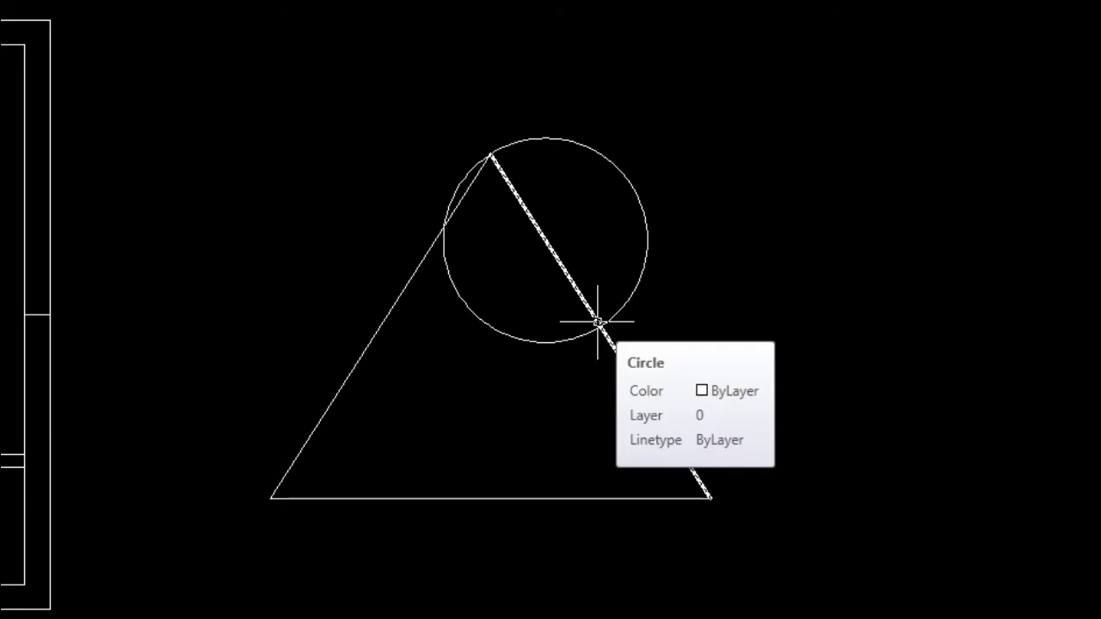
{"action": "key", "text": "space"}
{"action": "left_click", "coordinate": [598, 321]}
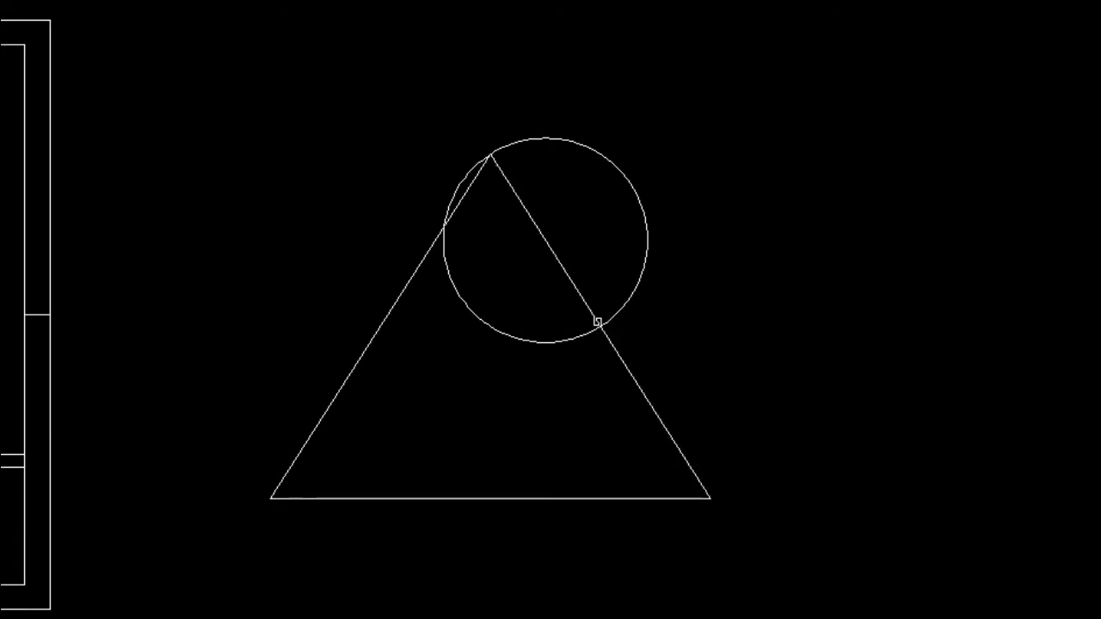
{"action": "key", "text": "Escape"}
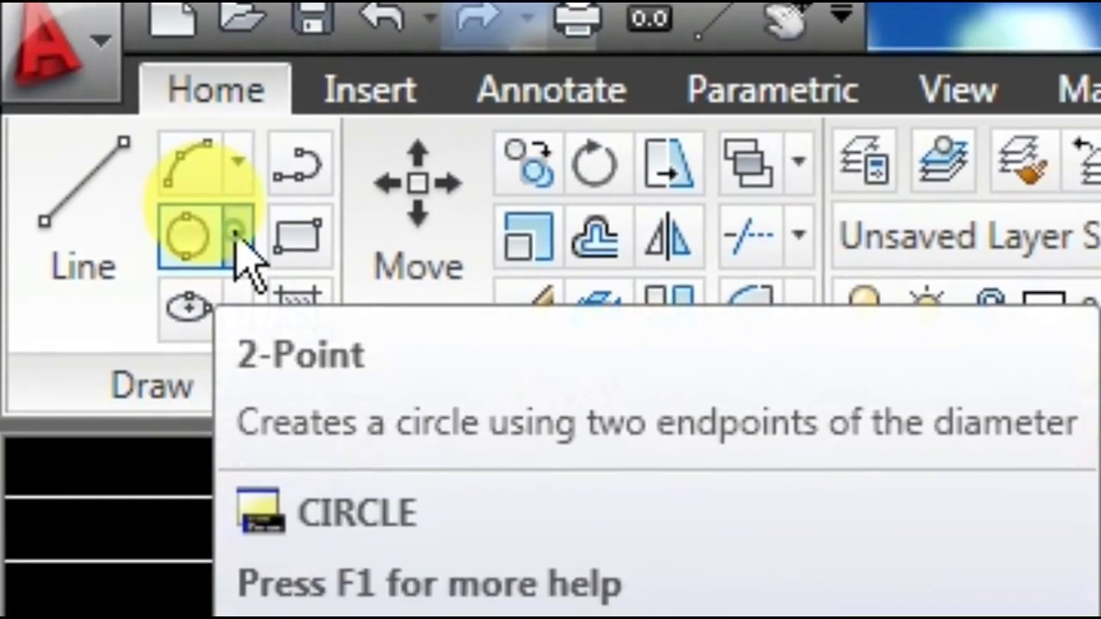
{"action": "left_click", "coordinate": [255, 268]}
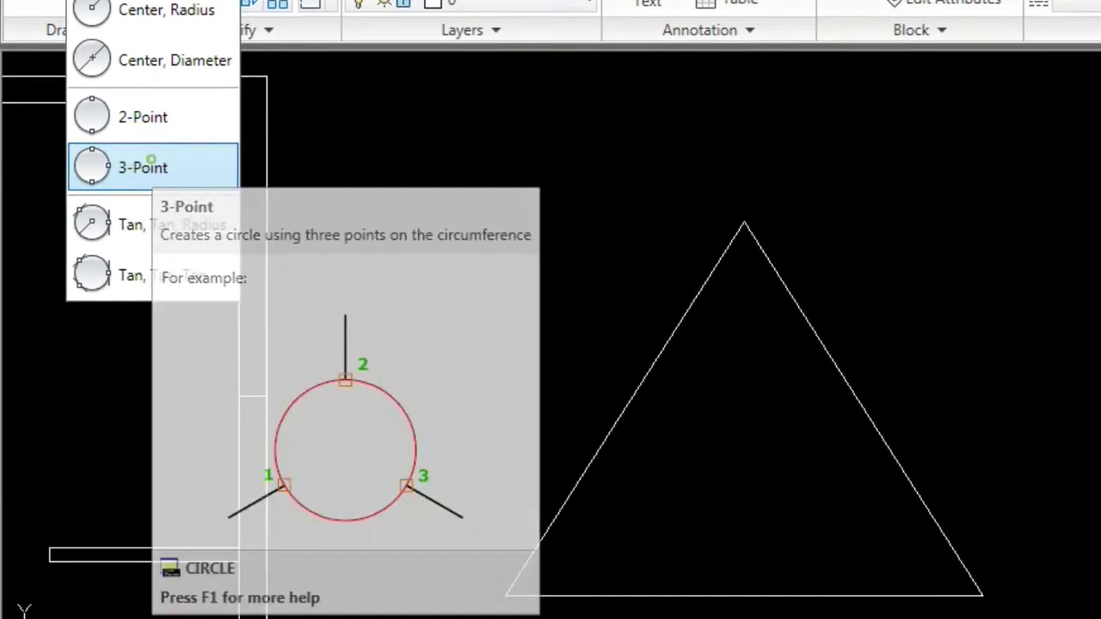
{"action": "left_click", "coordinate": [156, 172]}
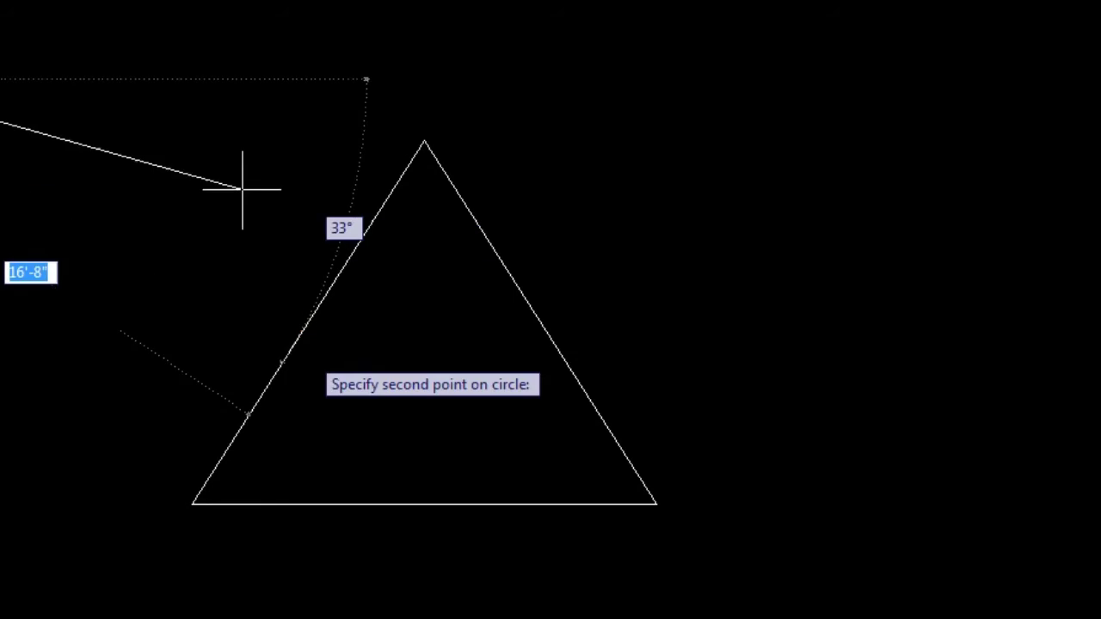
{"action": "key", "text": "Escape"}
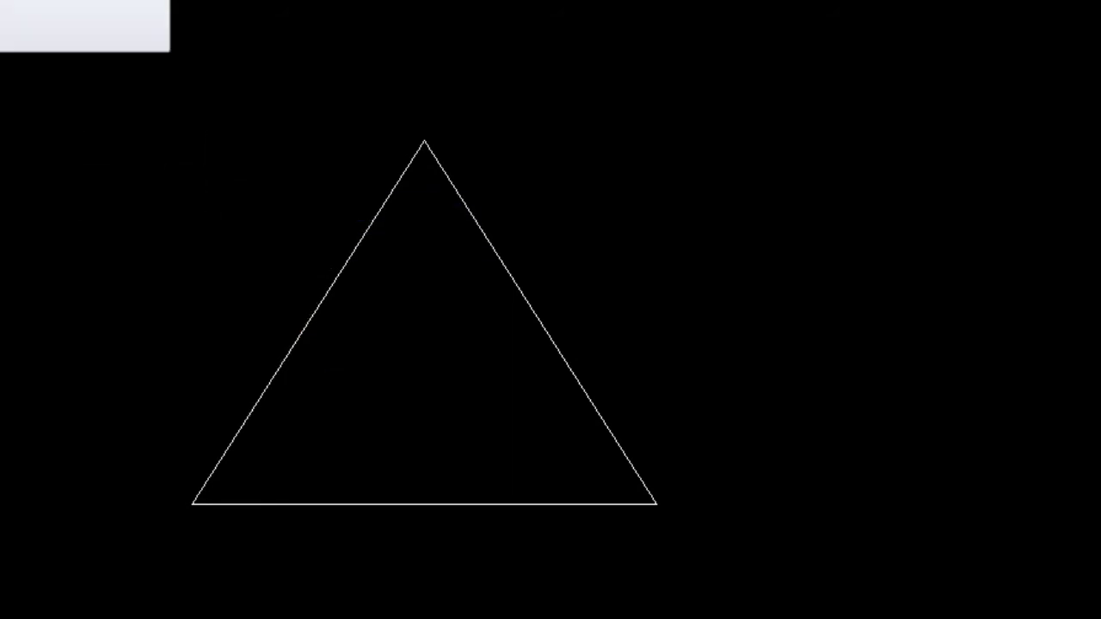
{"action": "key", "text": "Return"}
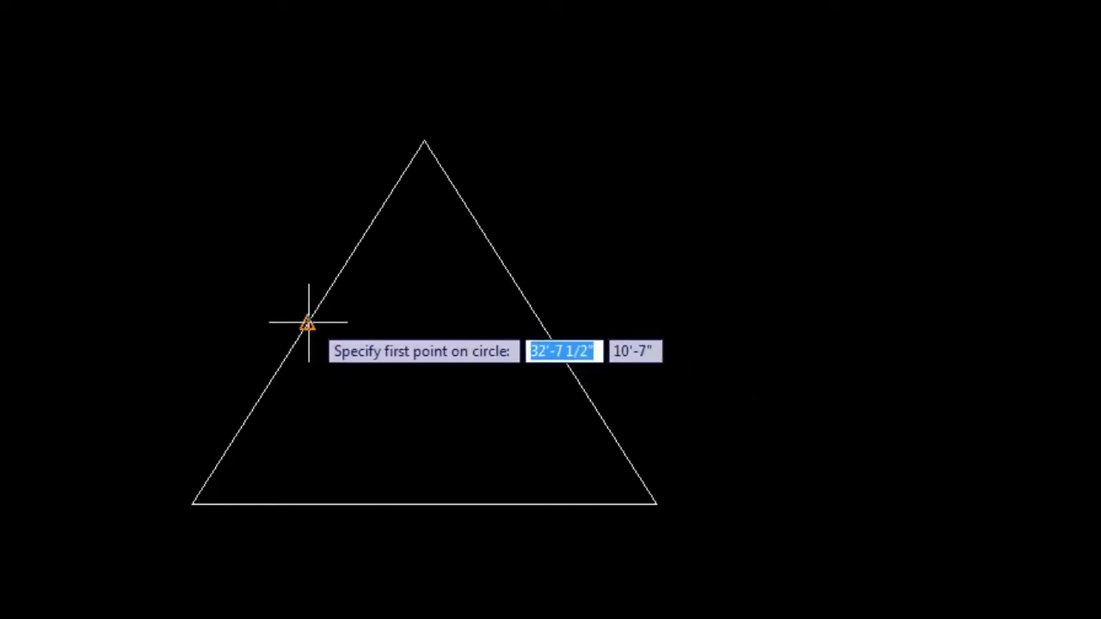
{"action": "left_click", "coordinate": [308, 323]}
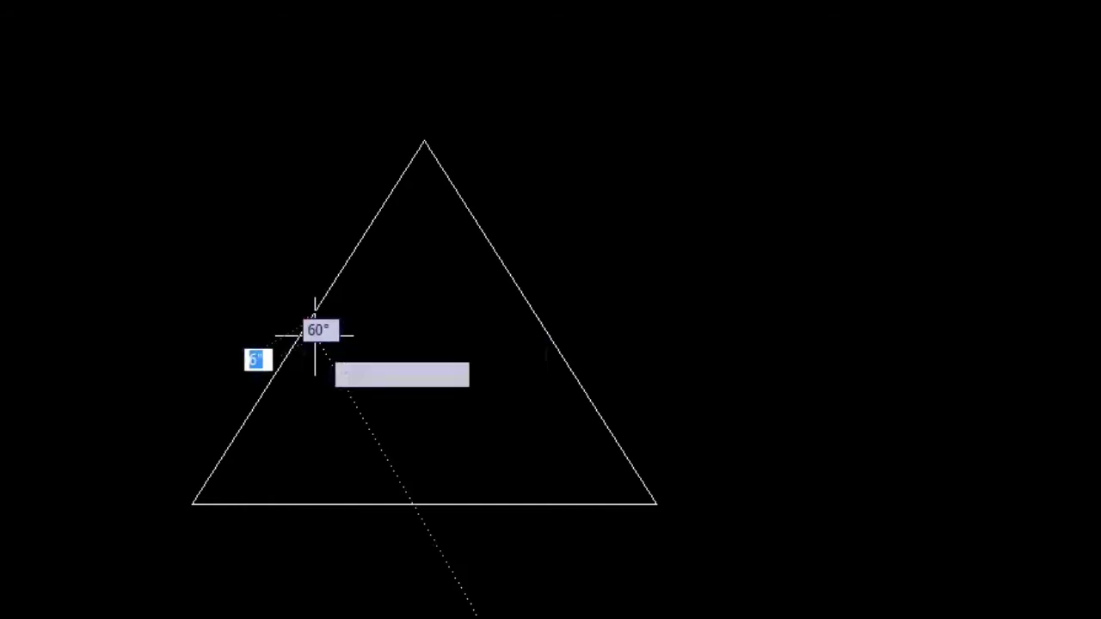
{"action": "left_click", "coordinate": [434, 500]}
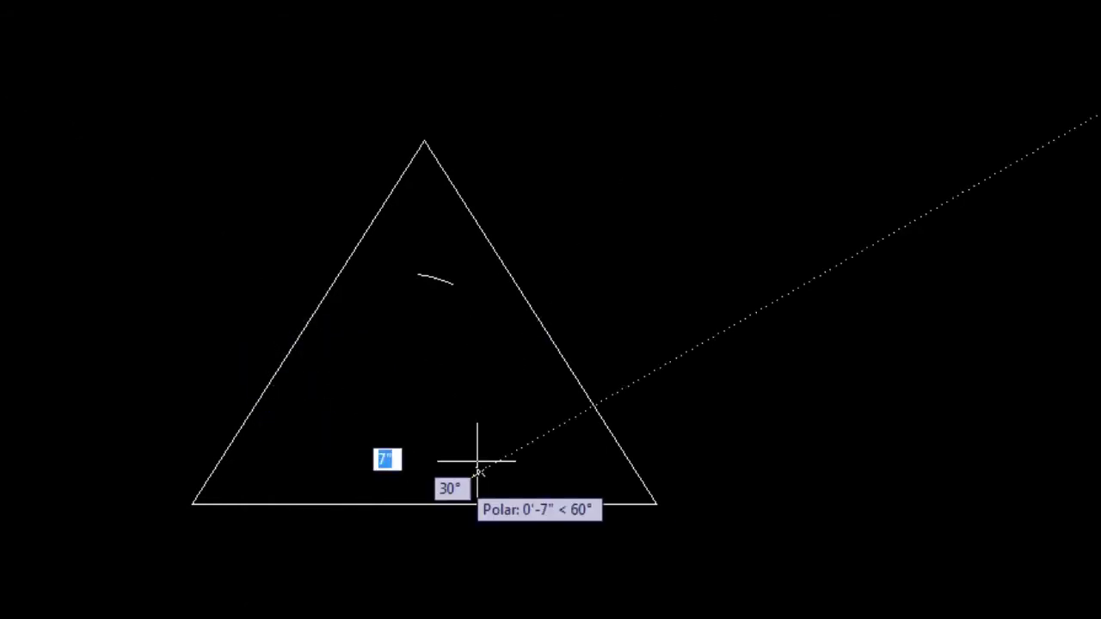
{"action": "left_click", "coordinate": [539, 324]}
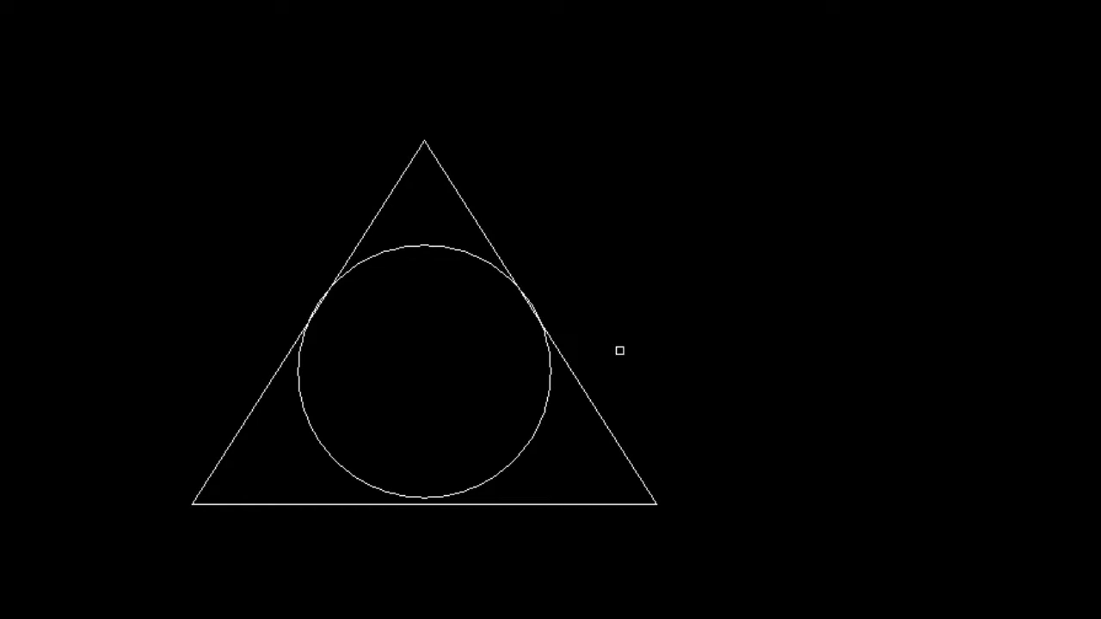
{"action": "key", "text": "ctrl+z"}
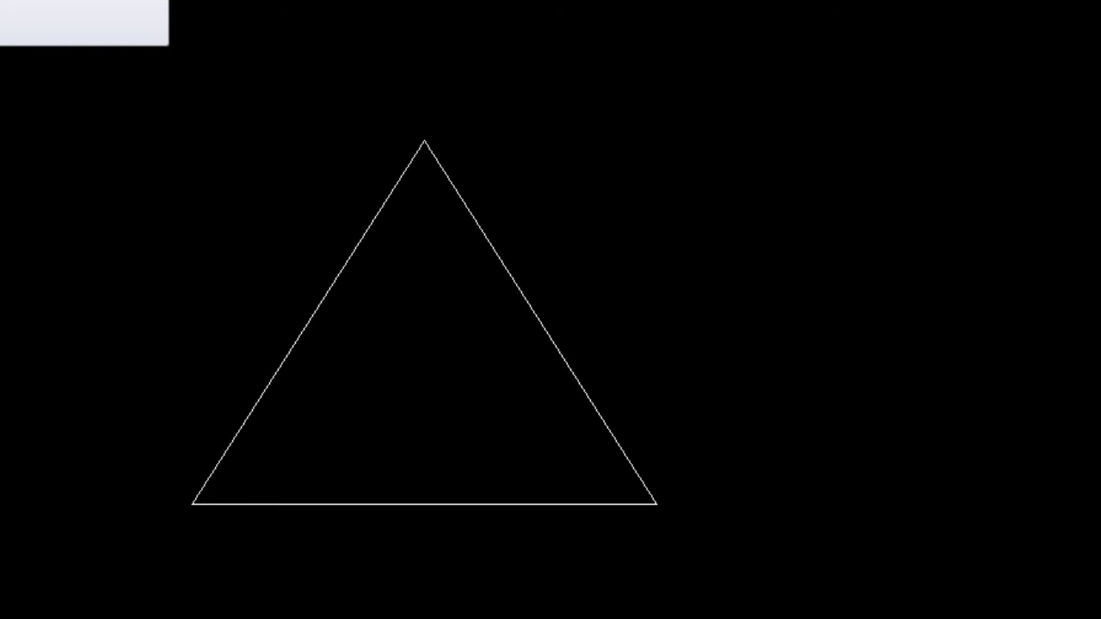
Draw a three-point circle touching the triangle's left edge, base and right side
{"action": "left_click", "coordinate": [85, 23]}
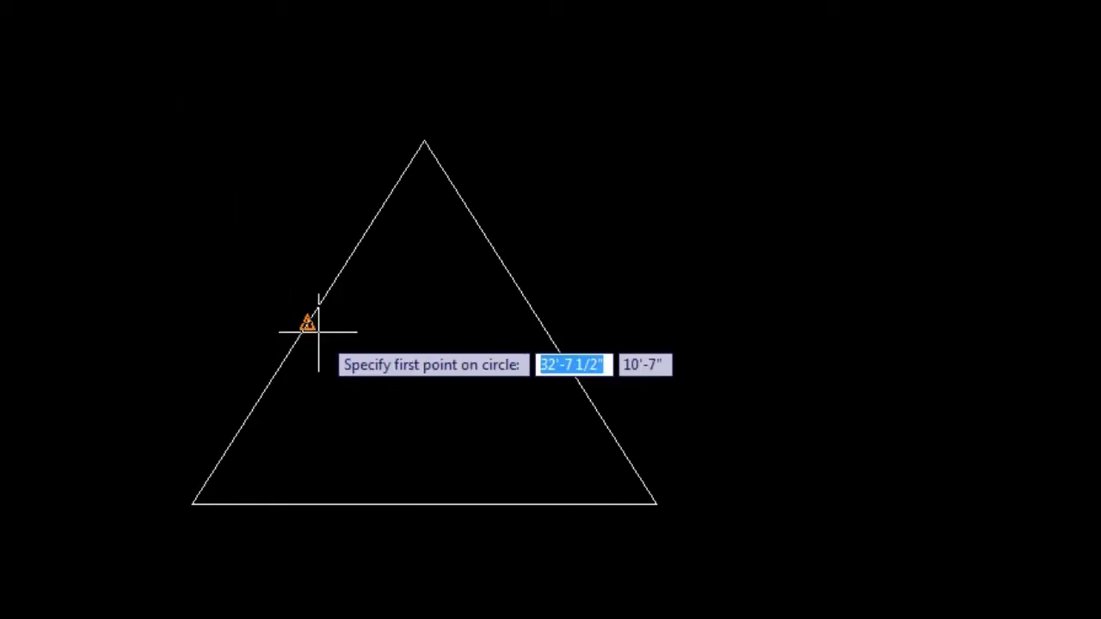
{"action": "left_click", "coordinate": [318, 331]}
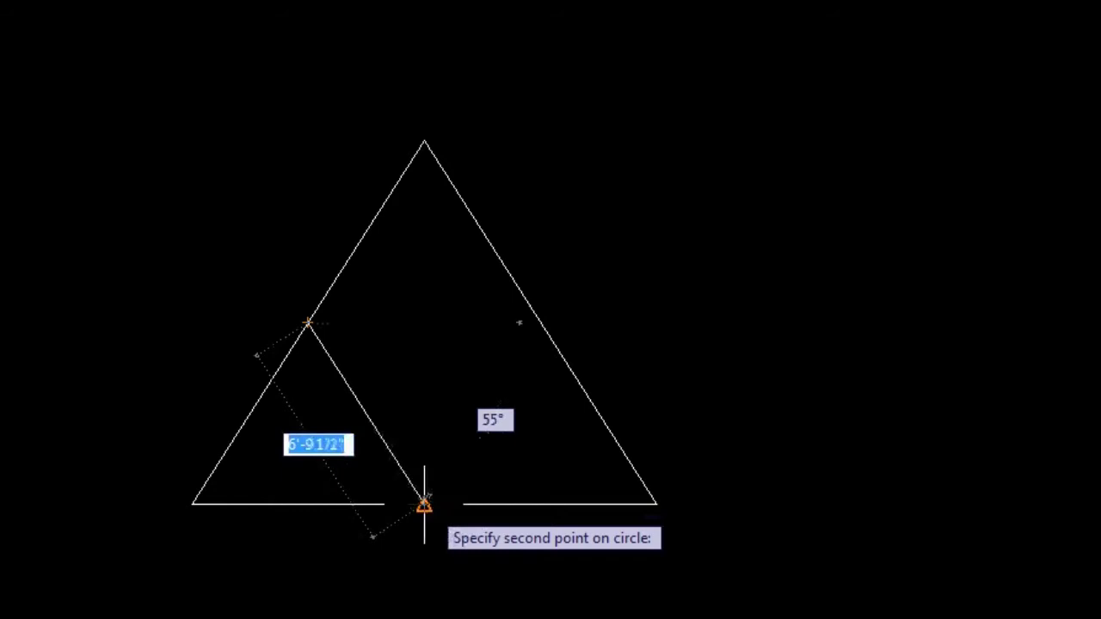
{"action": "left_click", "coordinate": [424, 505]}
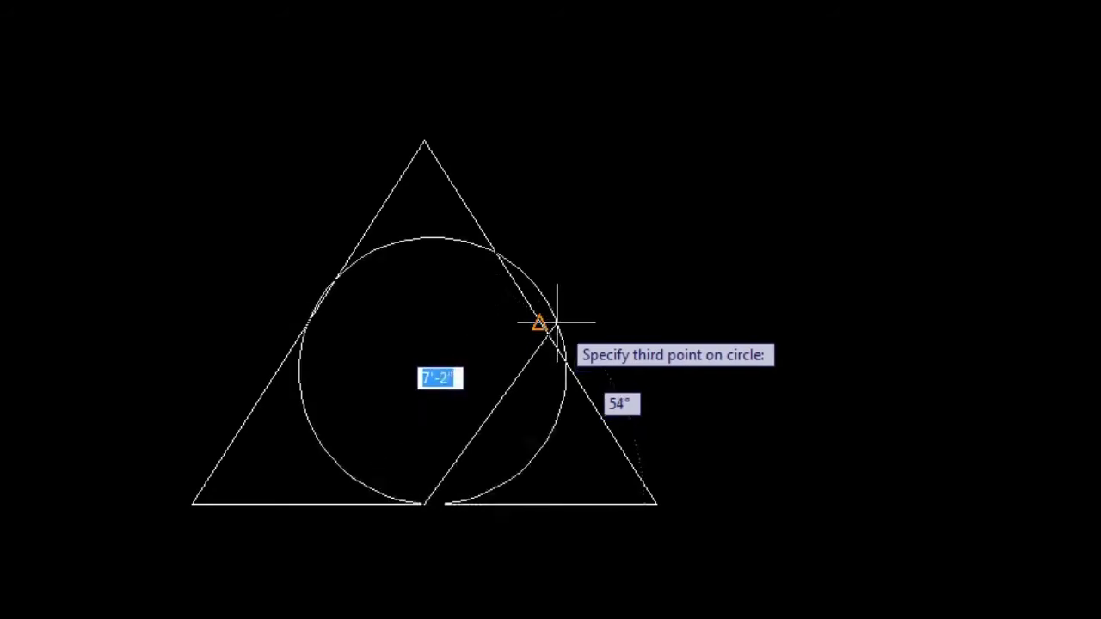
{"action": "left_click", "coordinate": [556, 322]}
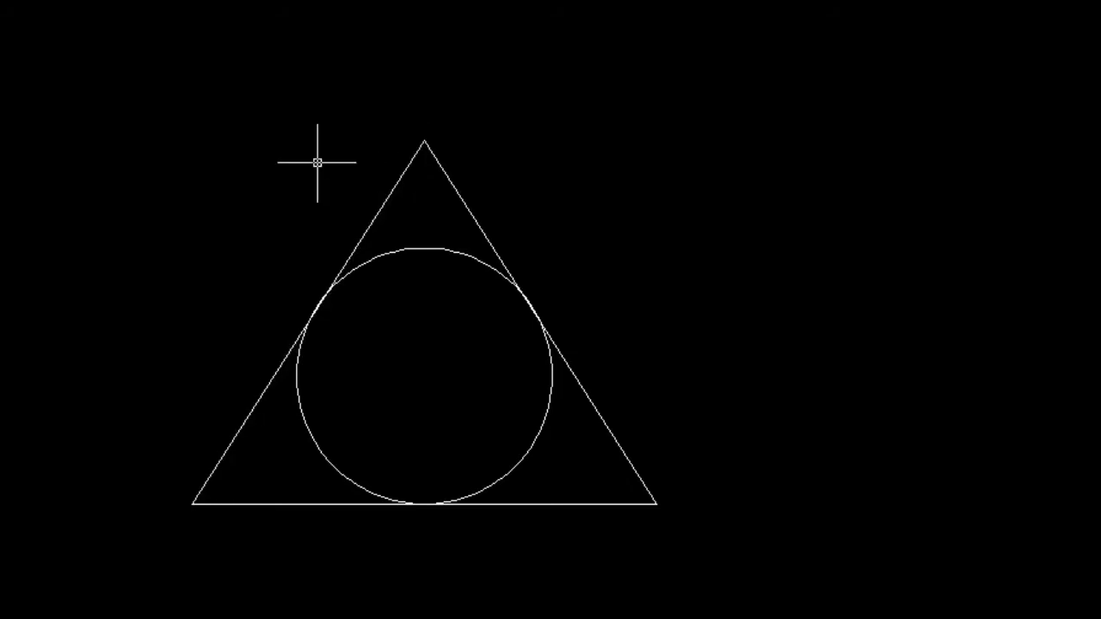
{"action": "key", "text": "Return"}
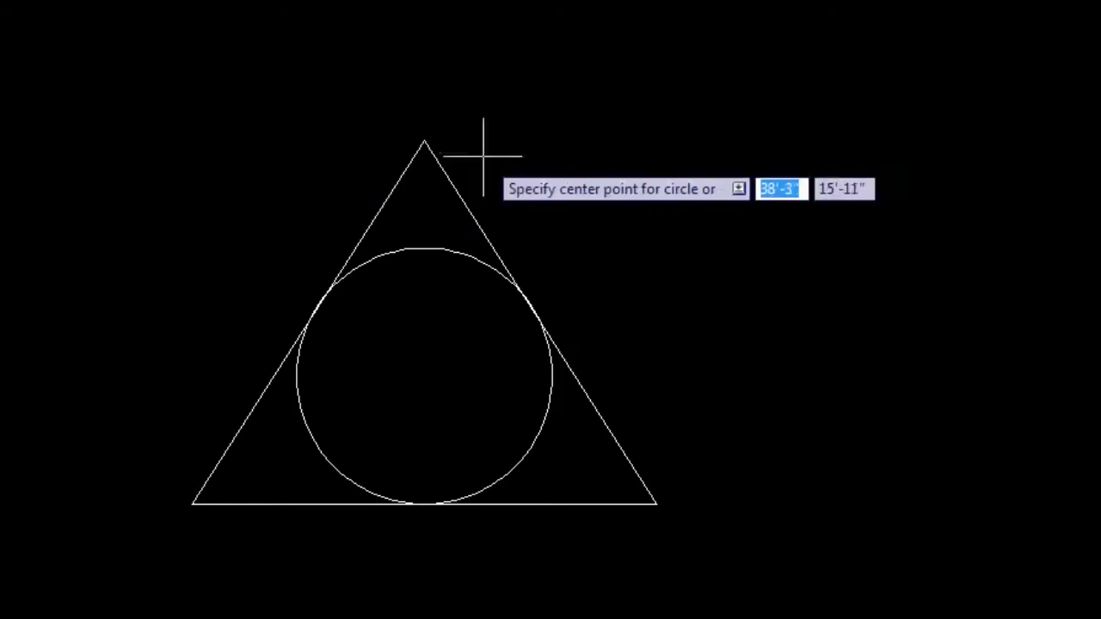
{"action": "left_click", "coordinate": [424, 140]}
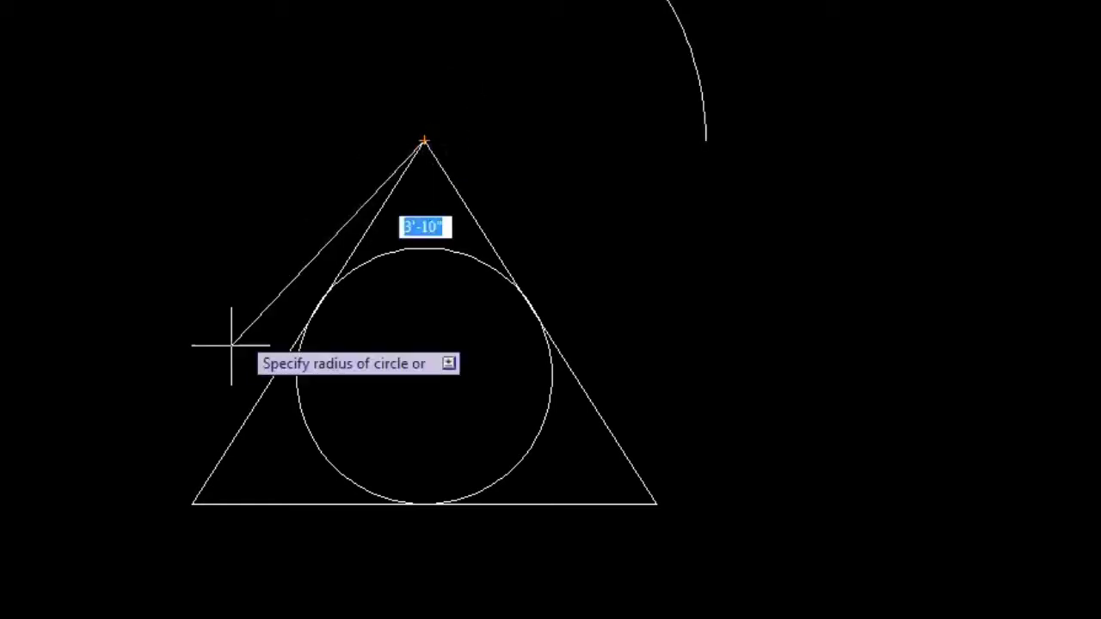
{"action": "left_click", "coordinate": [192, 505]}
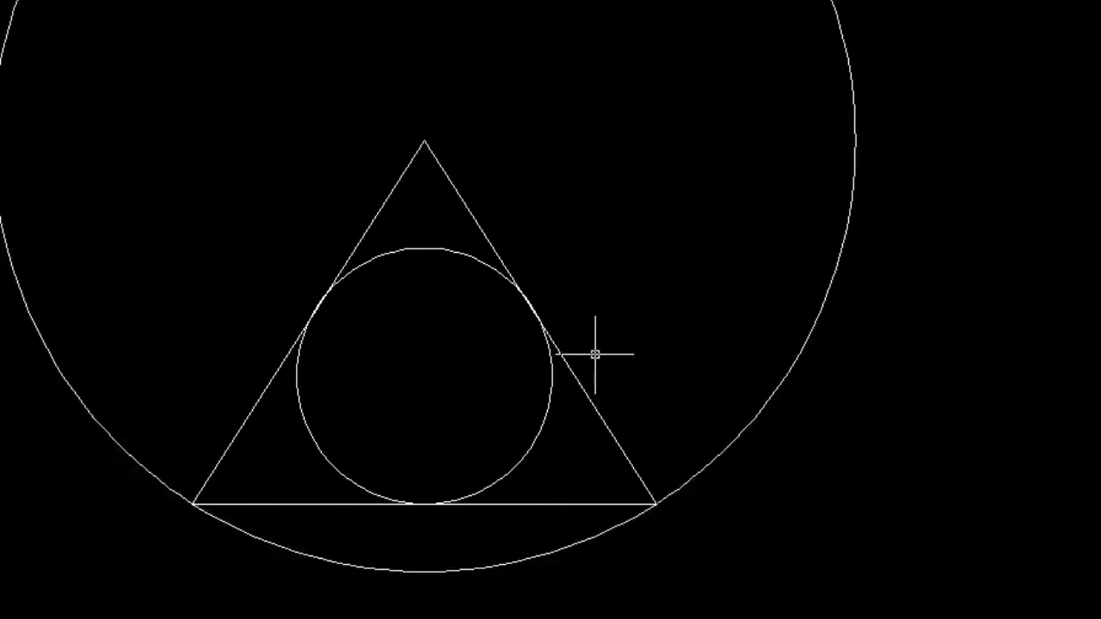
{"action": "key", "text": "Return"}
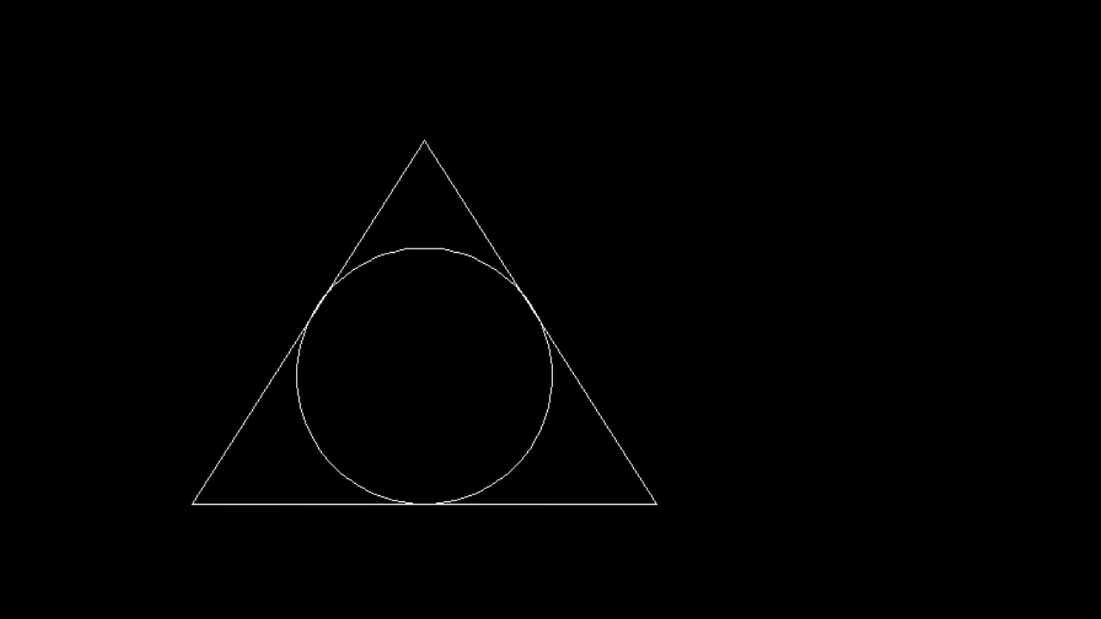
{"action": "type", "text": "c"}
Draw a 3P circle through the triangle's apex, bottom-left and bottom-right corners
{"action": "key", "text": "Return"}
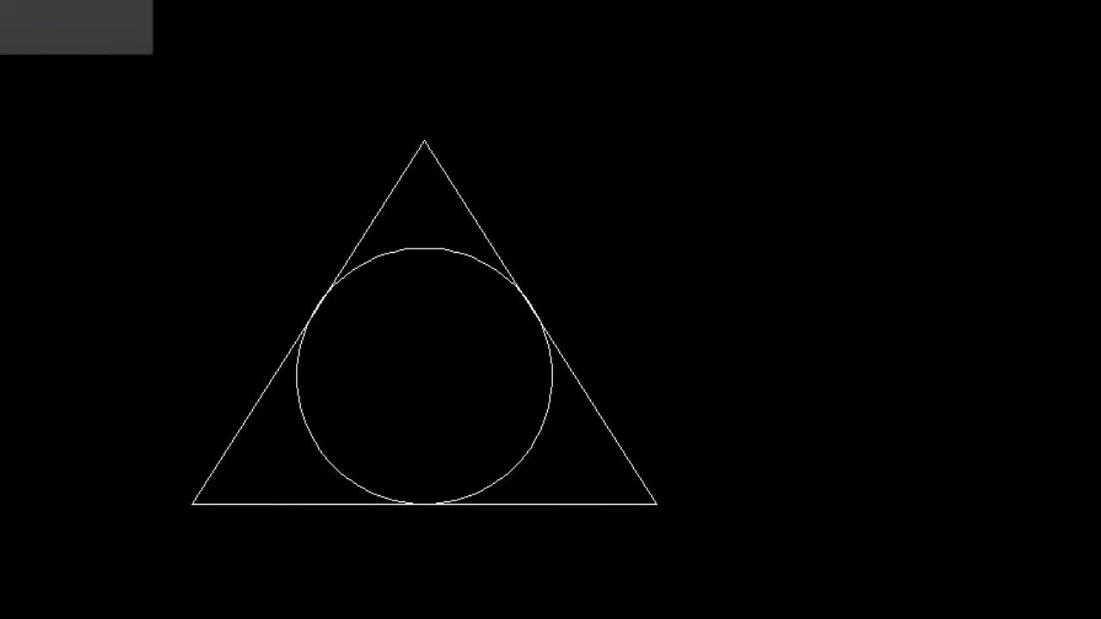
{"action": "type", "text": "3p"}
{"action": "key", "text": "Return"}
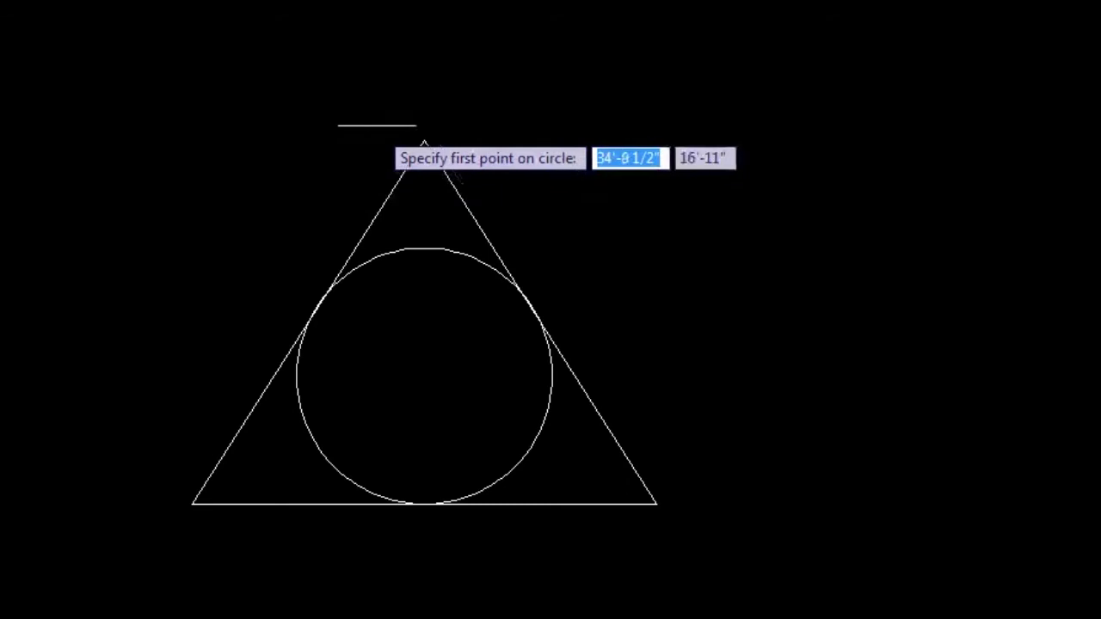
{"action": "left_click", "coordinate": [417, 143]}
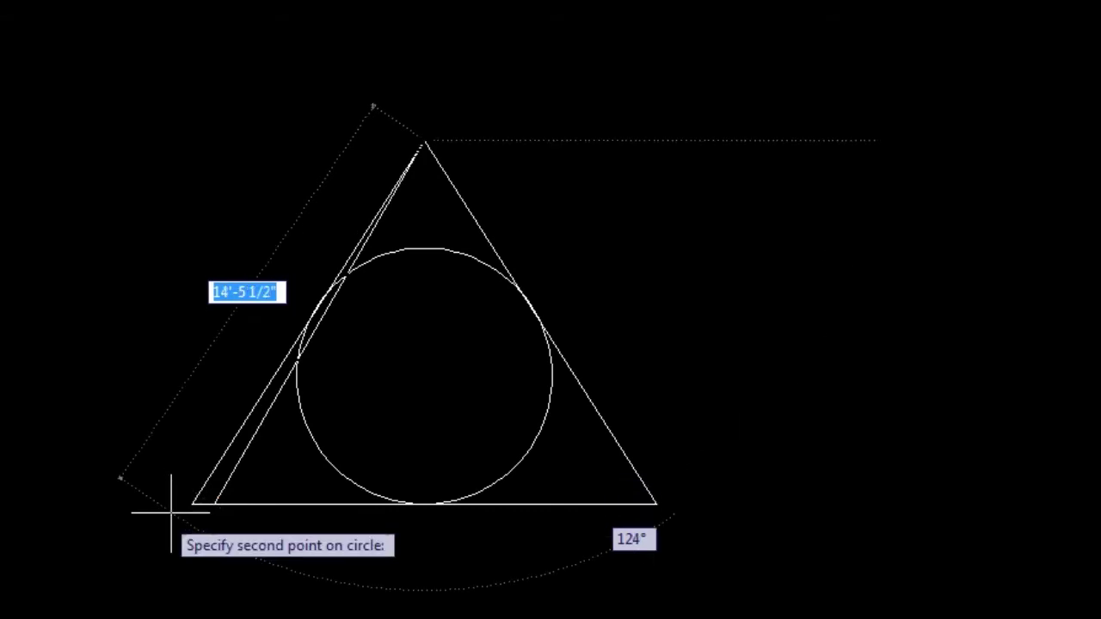
{"action": "left_click", "coordinate": [204, 480]}
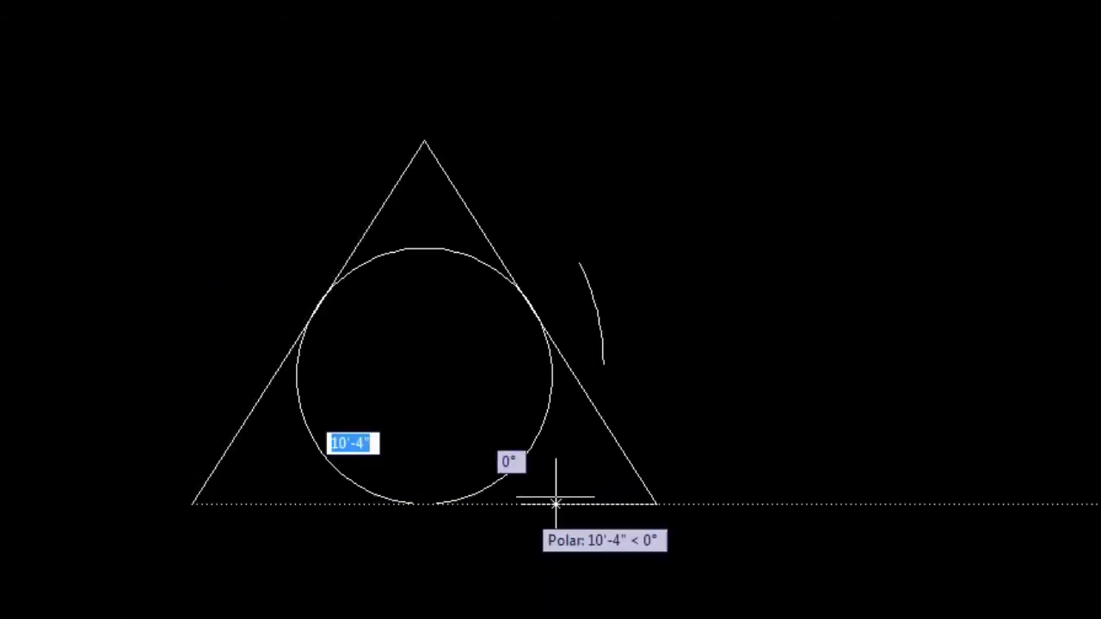
{"action": "left_click", "coordinate": [656, 505]}
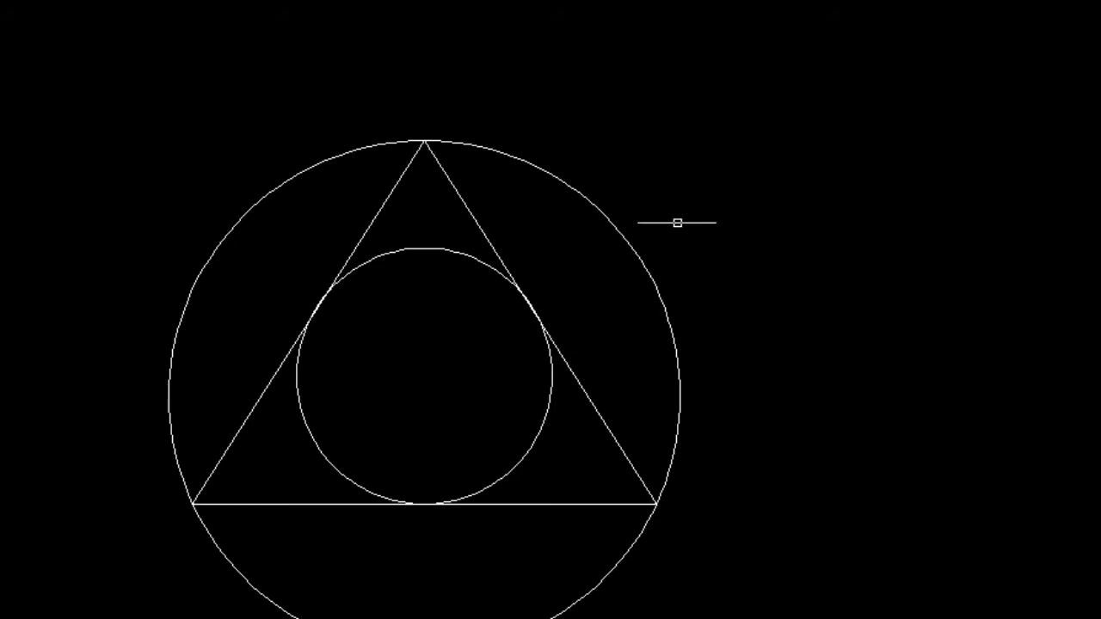
Delete both the circumscribed and inscribed circles, then open the list of Circle options
{"action": "left_click", "coordinate": [642, 258]}
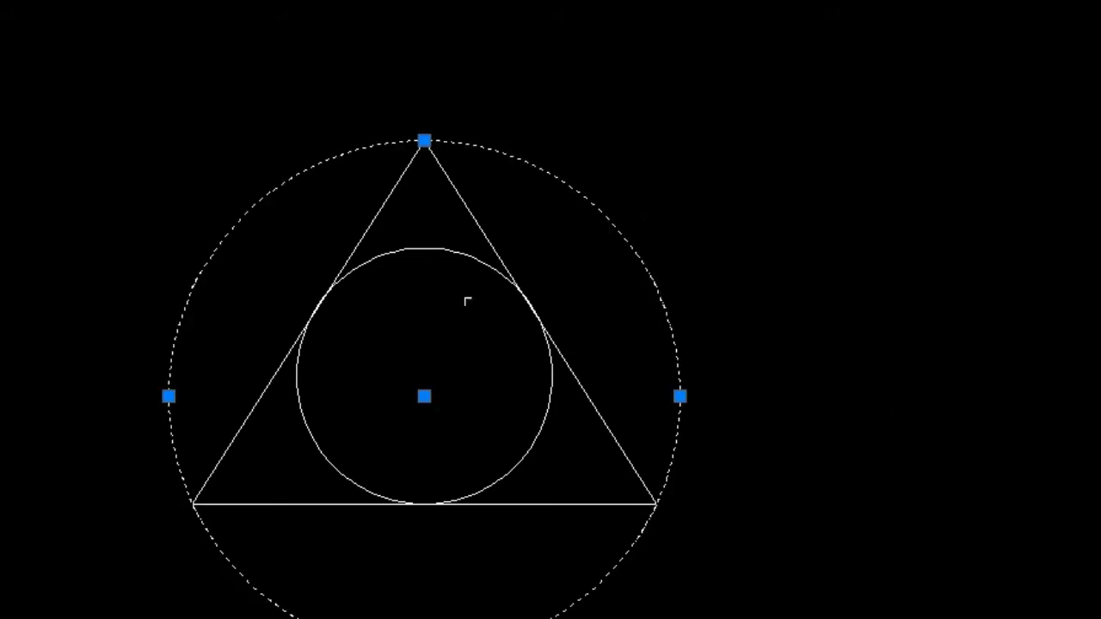
{"action": "left_click", "coordinate": [421, 248]}
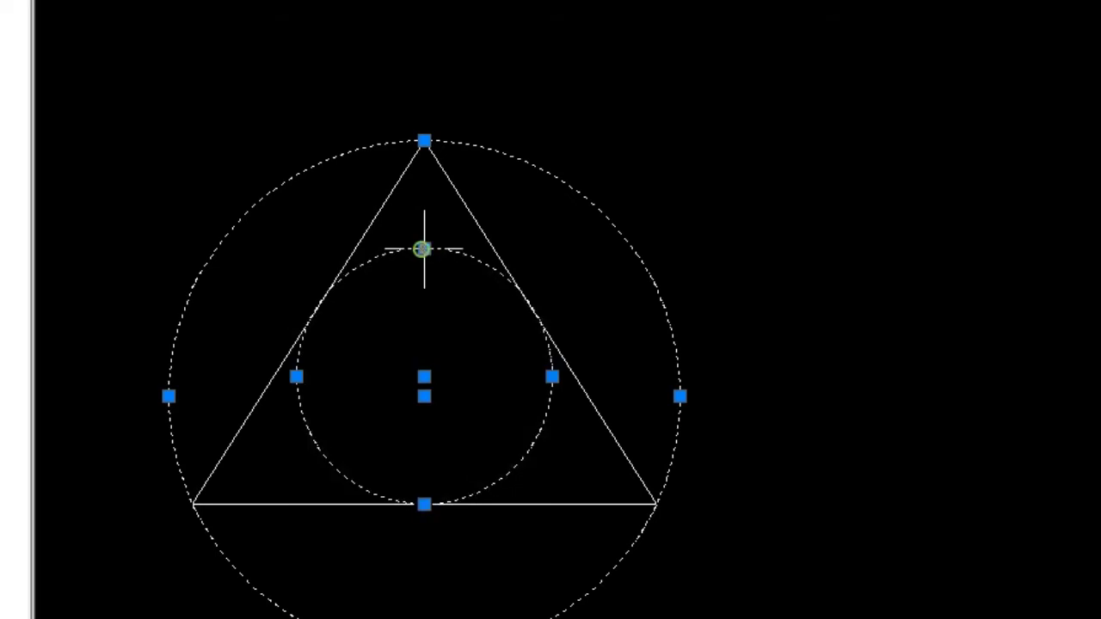
{"action": "key", "text": "Delete"}
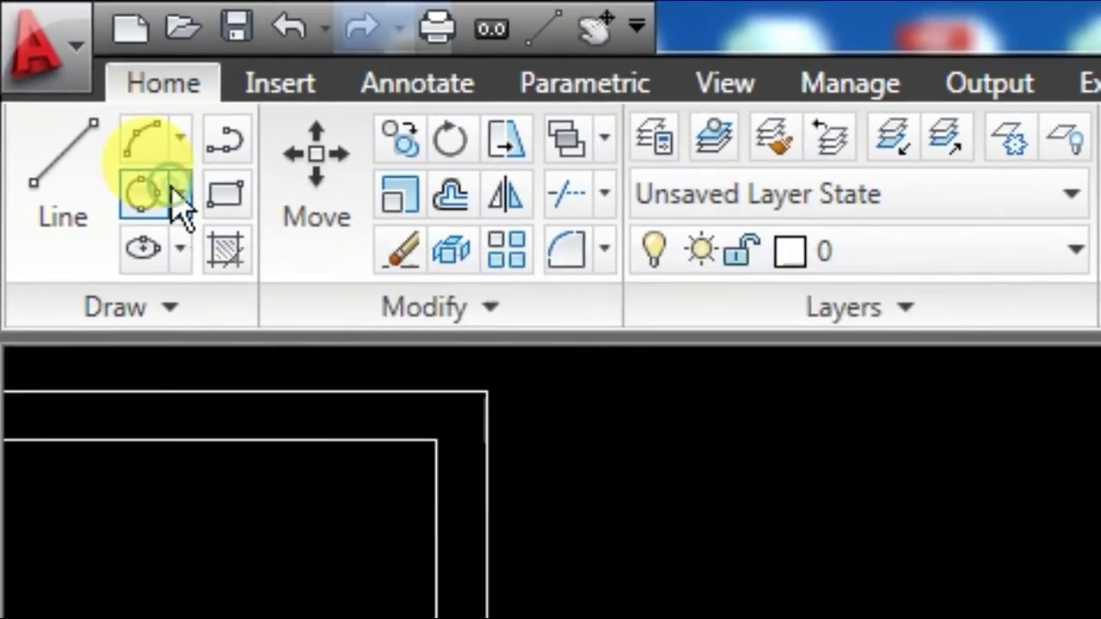
{"action": "left_click", "coordinate": [178, 196]}
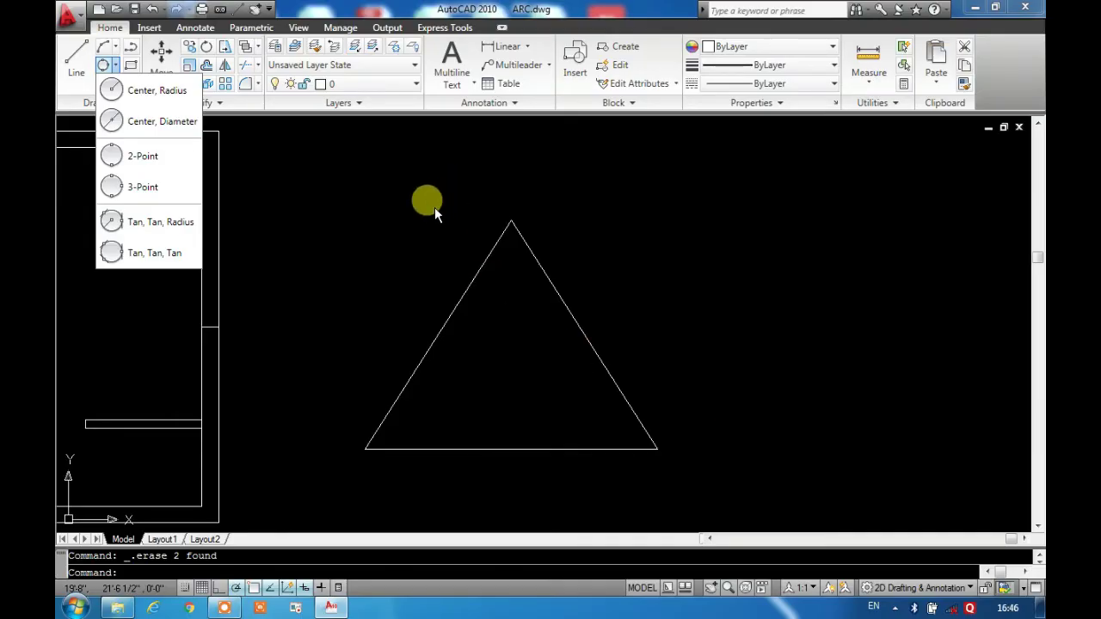
Dismiss the Circle options, try window and crossing selections on the triangle, then clear them
{"action": "left_click", "coordinate": [438, 209]}
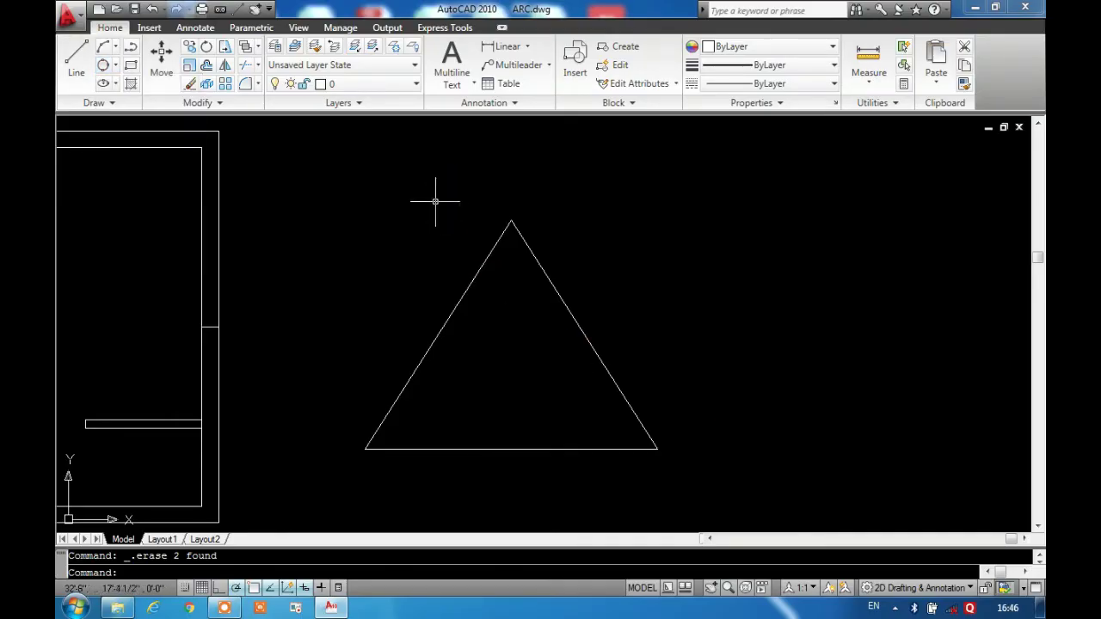
{"action": "left_click", "coordinate": [436, 201]}
{"action": "left_click", "coordinate": [714, 496]}
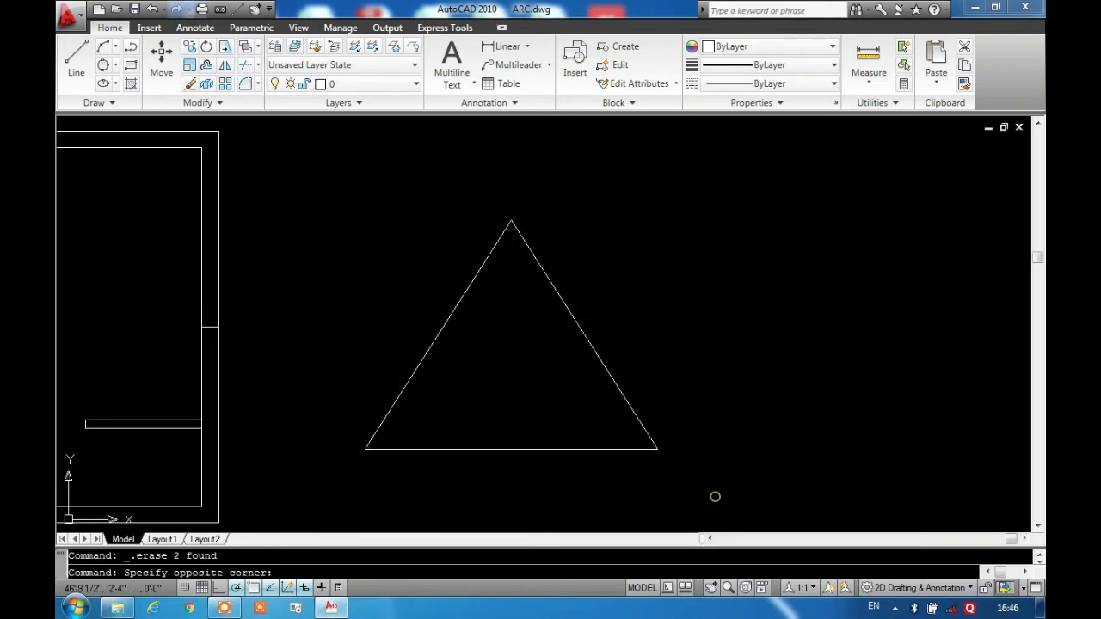
{"action": "left_click", "coordinate": [484, 477]}
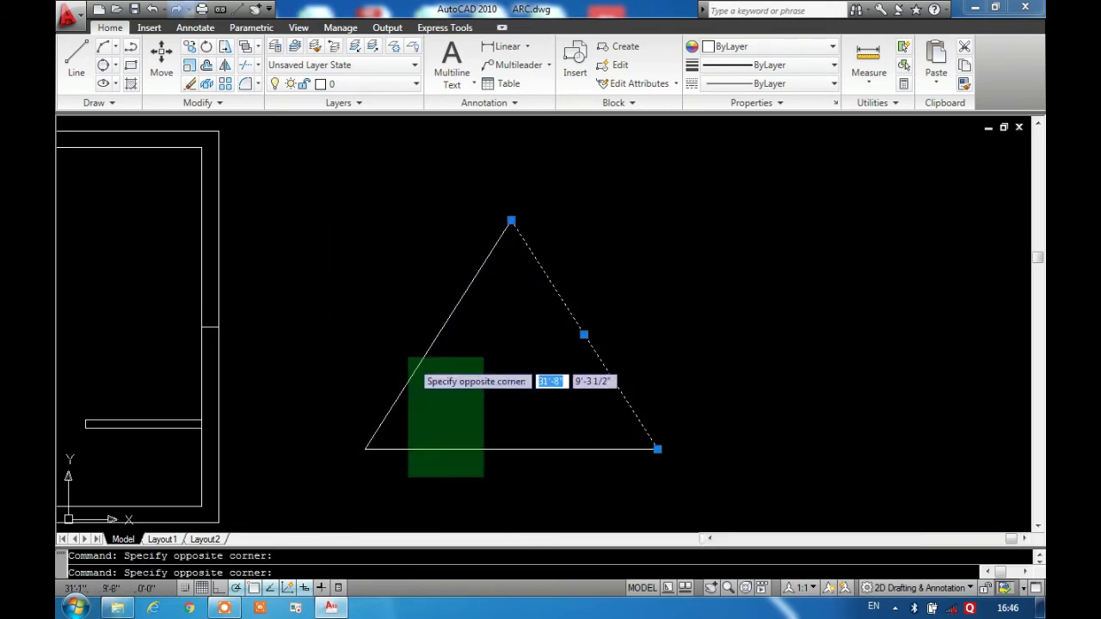
{"action": "left_click", "coordinate": [383, 325]}
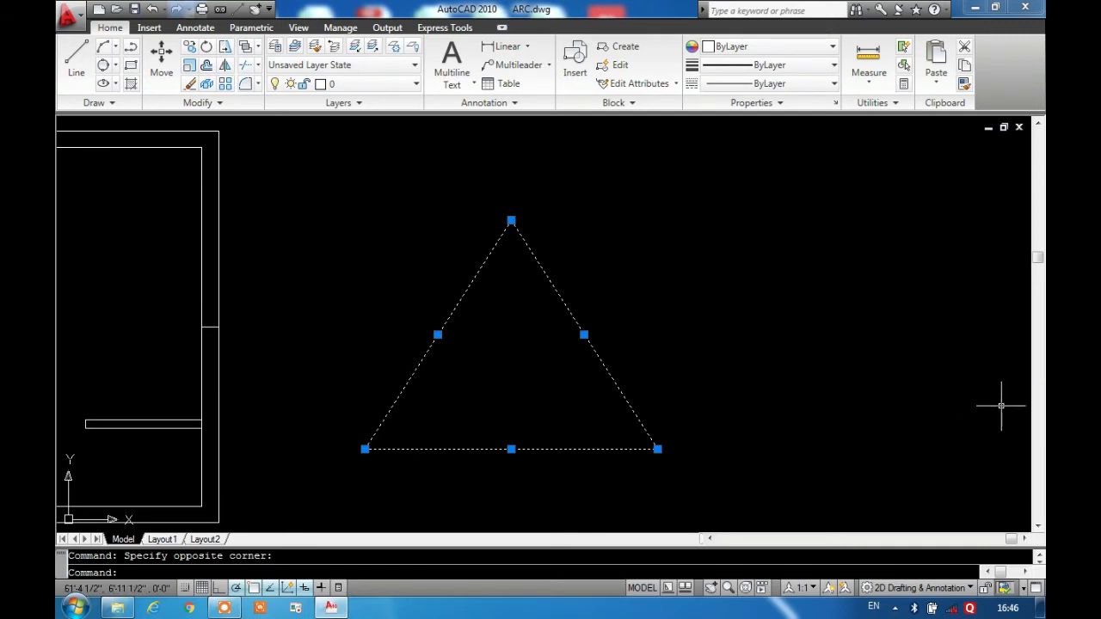
{"action": "key", "text": "Escape"}
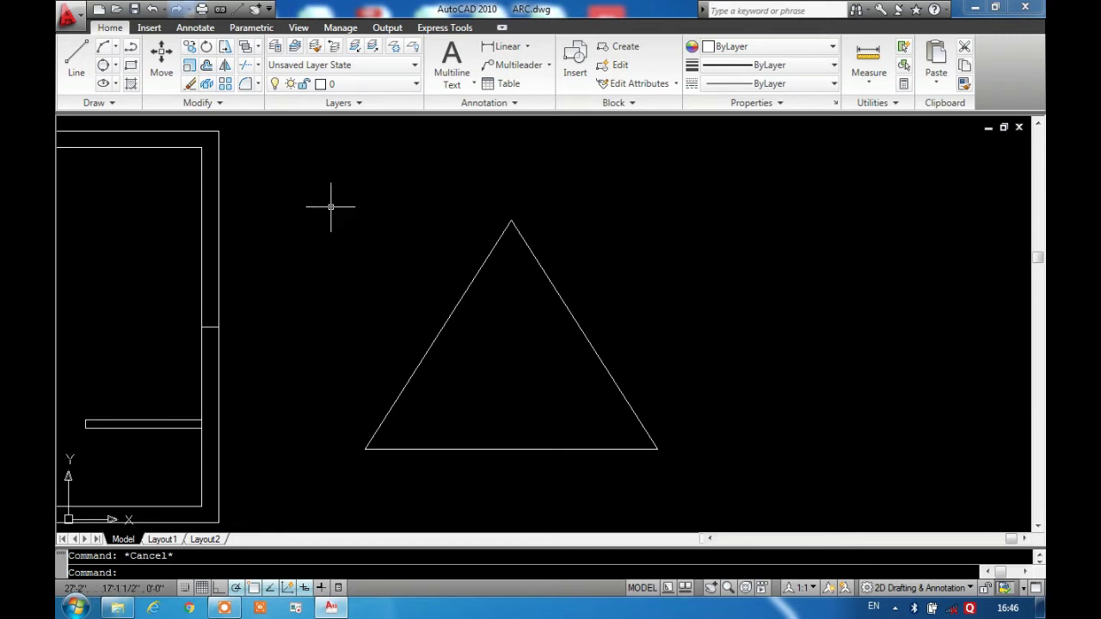
Compare window selections: one around the whole triangle, one catching only its base line
{"action": "left_click", "coordinate": [331, 207]}
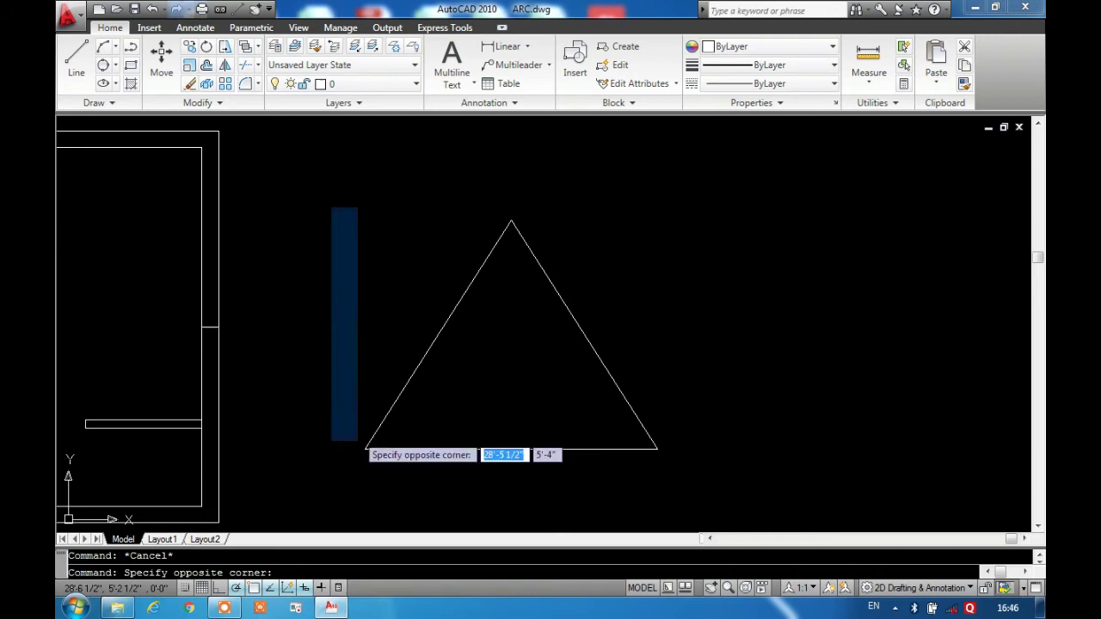
{"action": "left_click", "coordinate": [750, 495]}
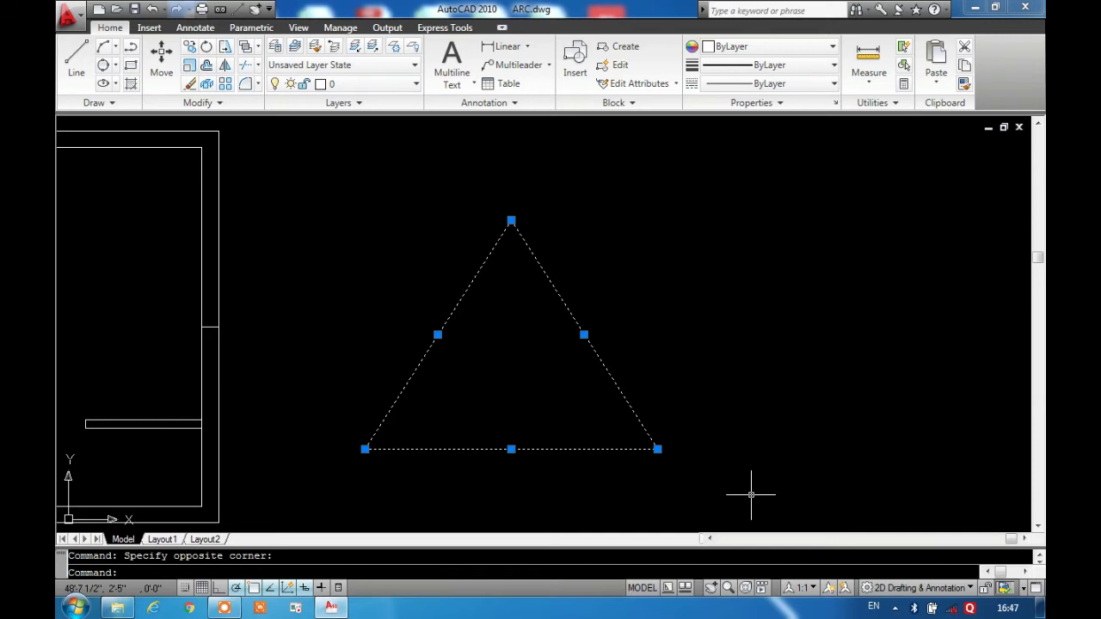
{"action": "key", "text": "Escape"}
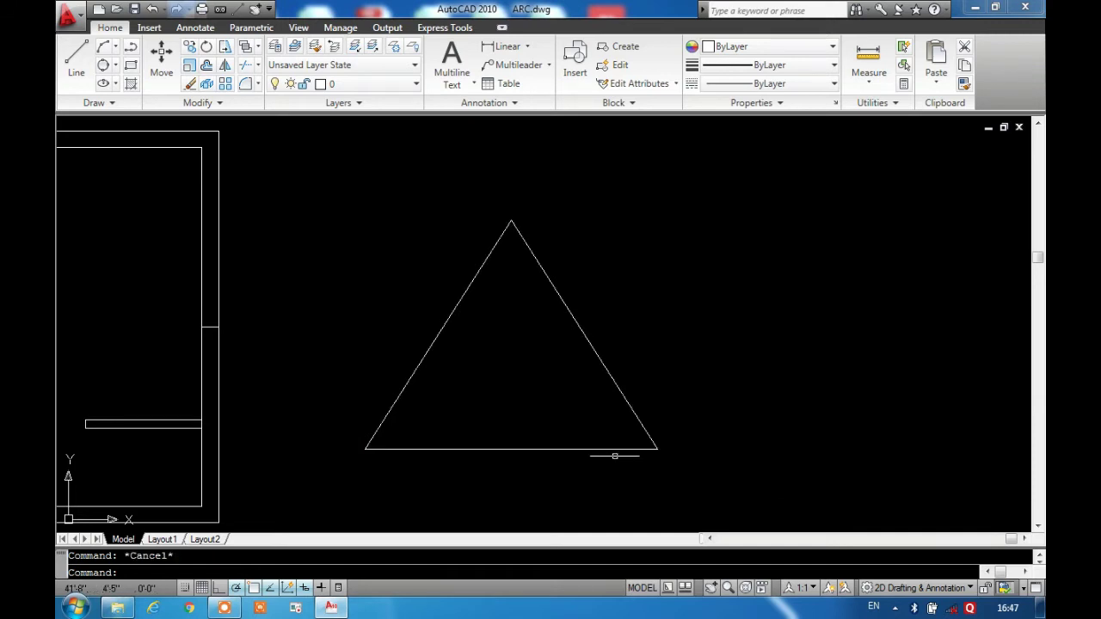
{"action": "left_click", "coordinate": [312, 345]}
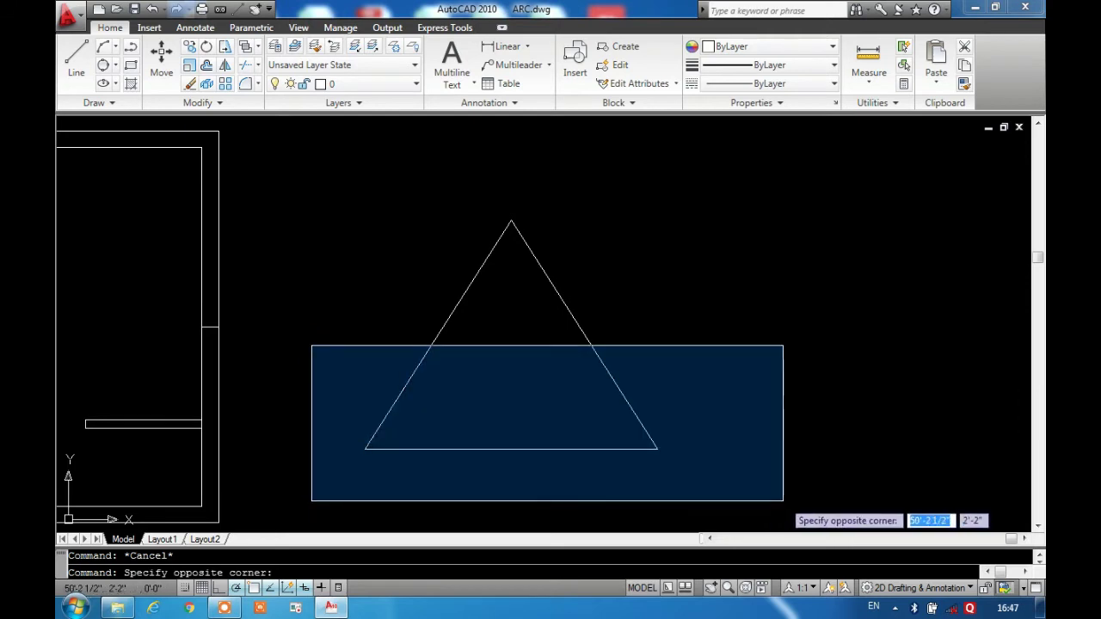
{"action": "left_click", "coordinate": [783, 500]}
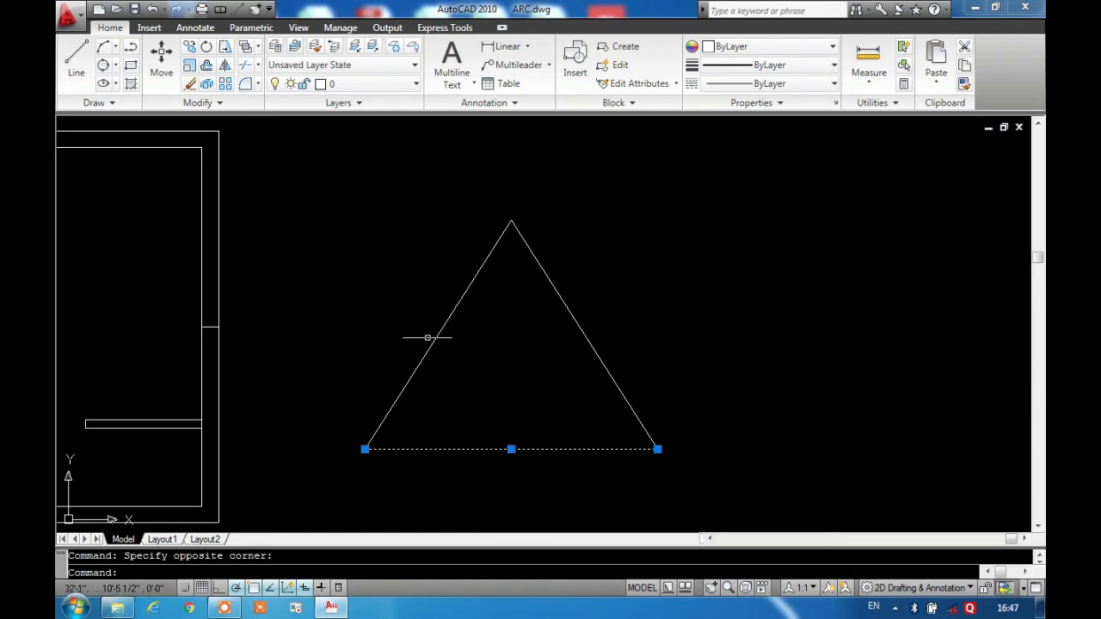
{"action": "key", "text": "Escape"}
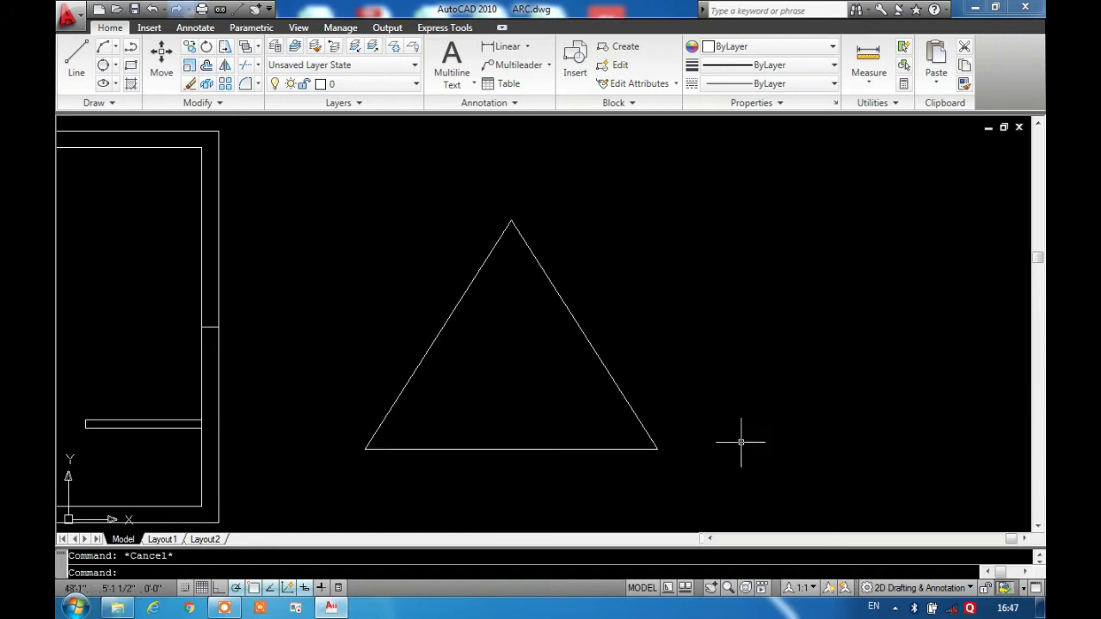
Crossing-select across the triangle's base so every touched edge is selected, then clear it
{"action": "left_click", "coordinate": [725, 484]}
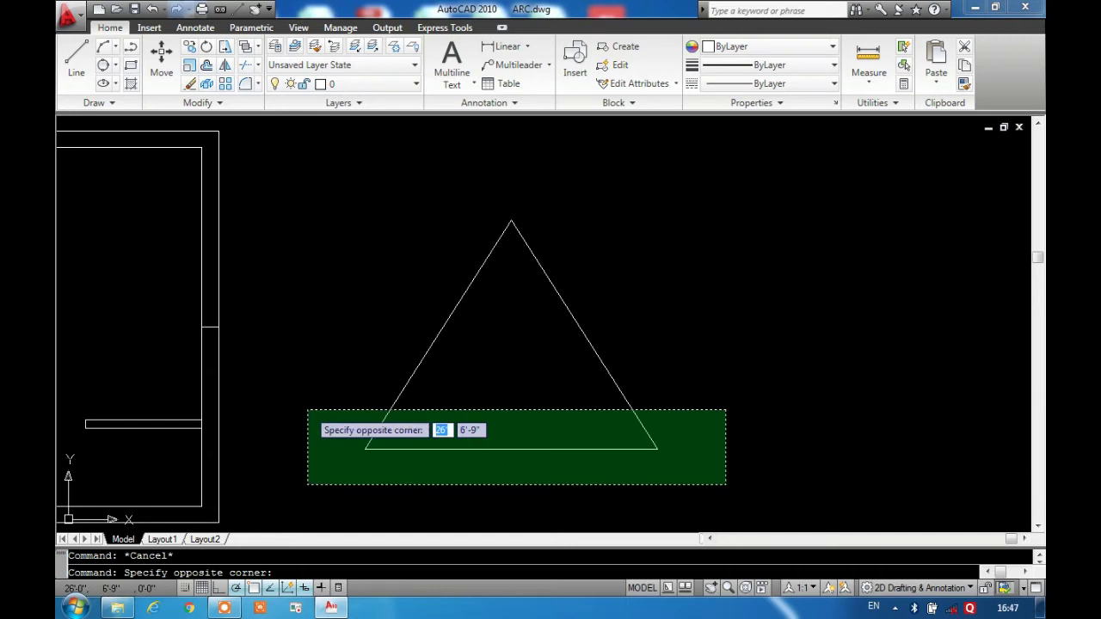
{"action": "left_click", "coordinate": [308, 410]}
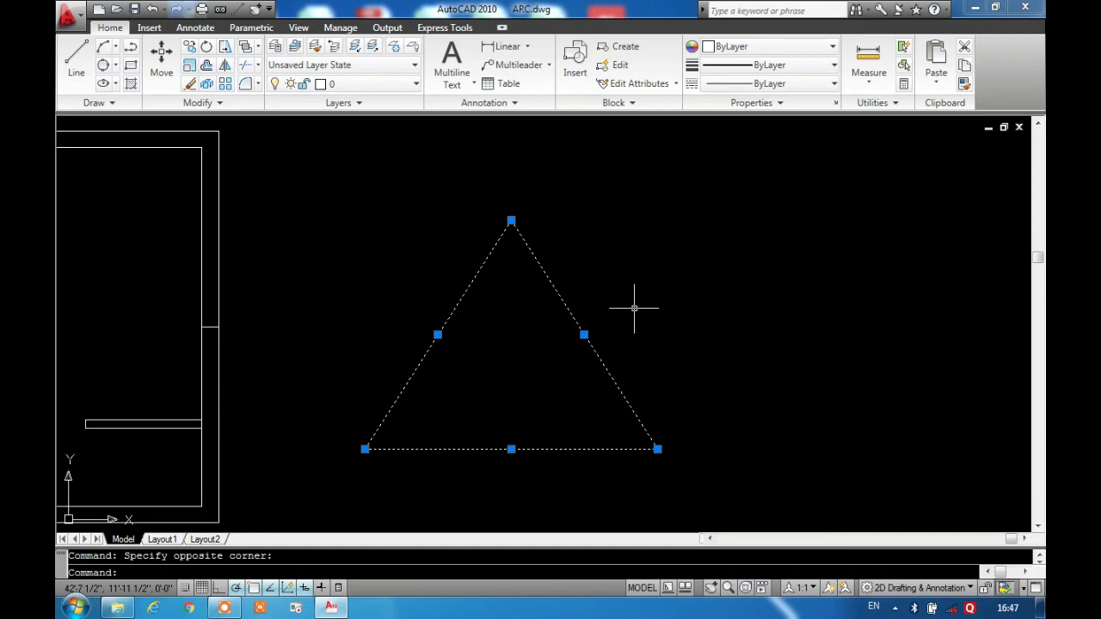
{"action": "key", "text": "Escape"}
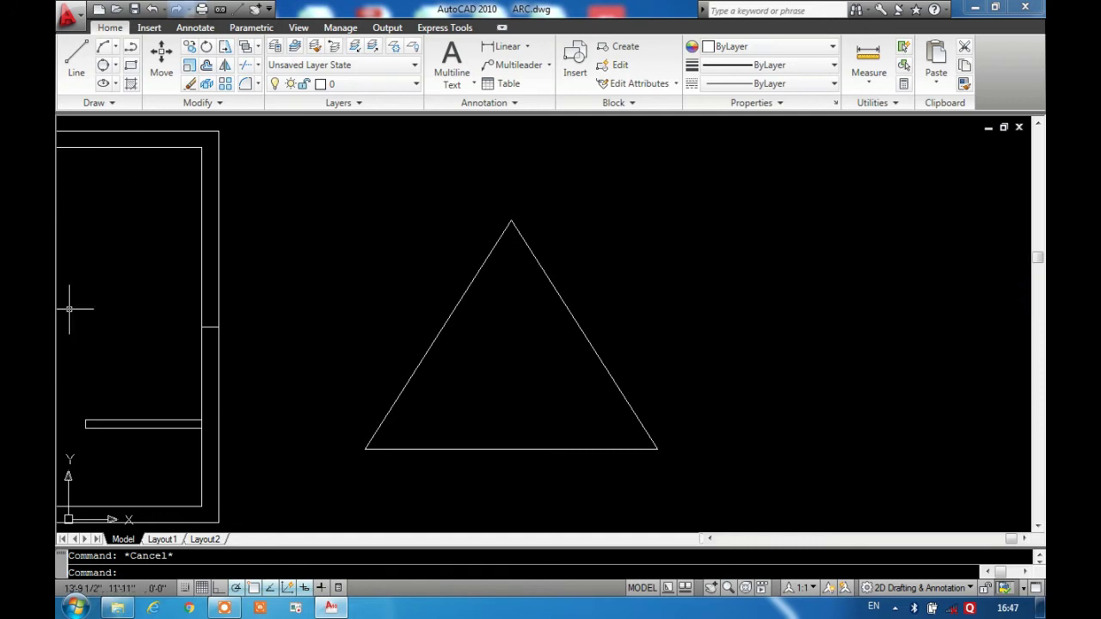
Window-select the whole triangle and erase it
{"action": "left_click", "coordinate": [118, 69]}
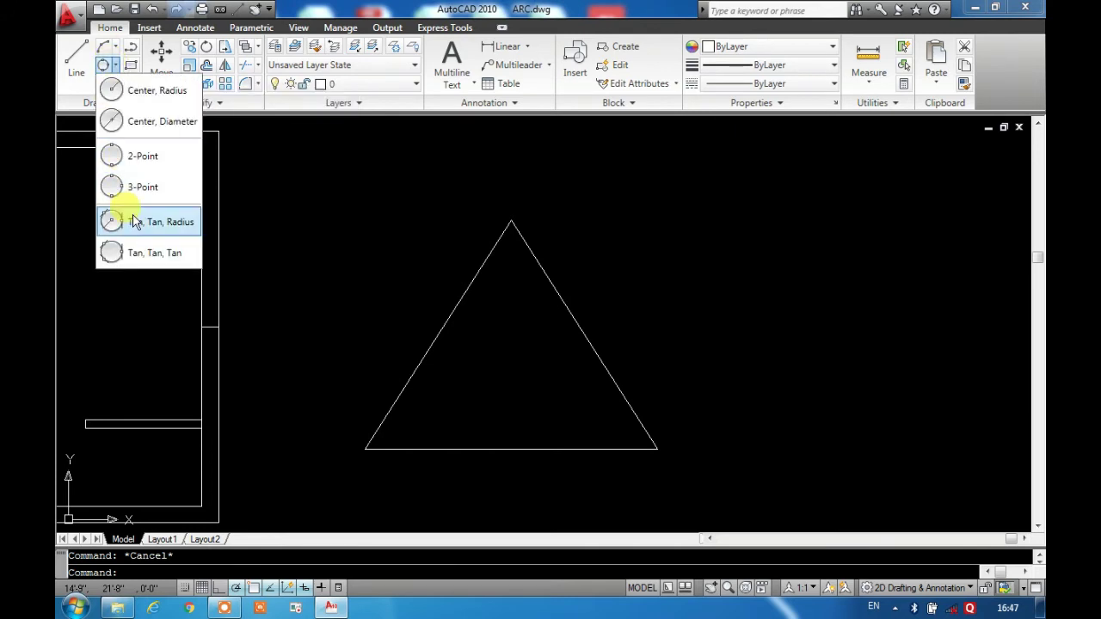
{"action": "left_click", "coordinate": [569, 231]}
{"action": "left_click", "coordinate": [325, 207]}
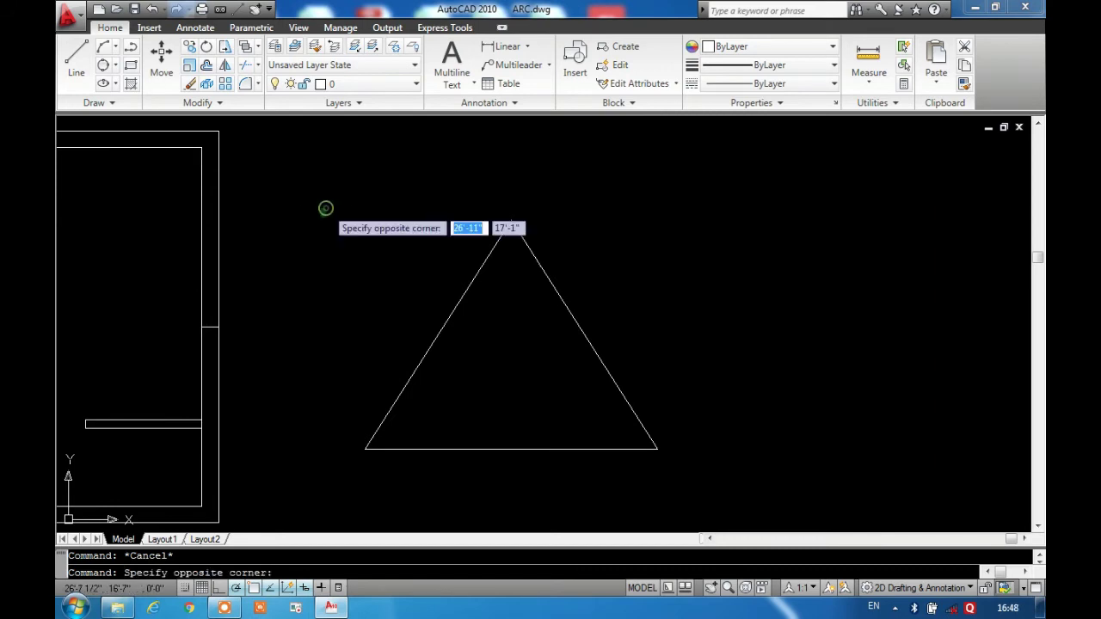
{"action": "left_click", "coordinate": [764, 505]}
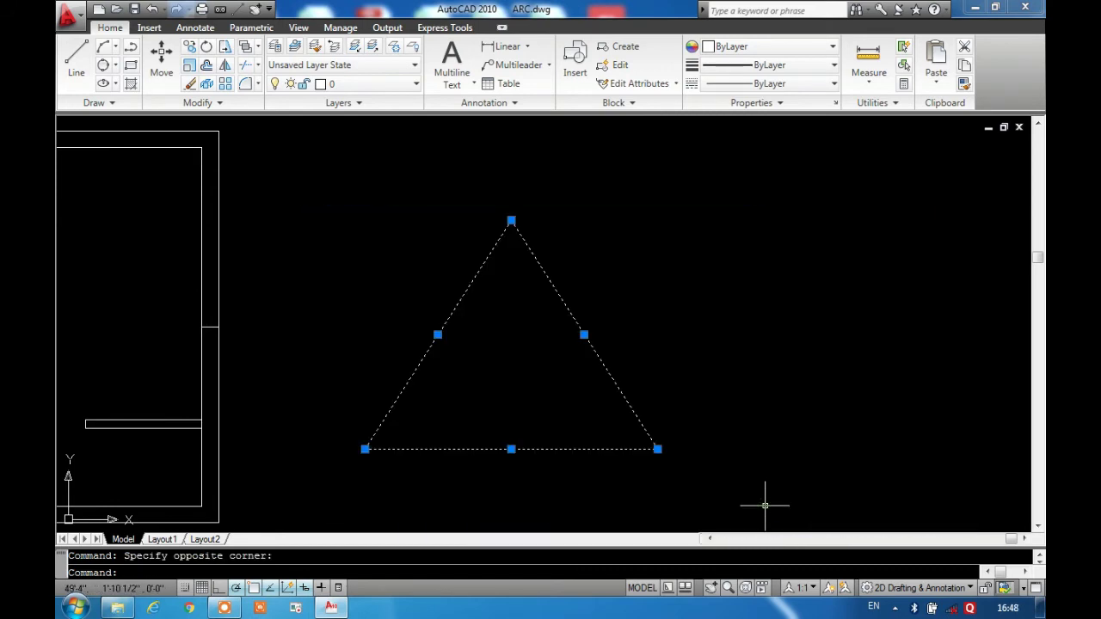
{"action": "key", "text": "Delete"}
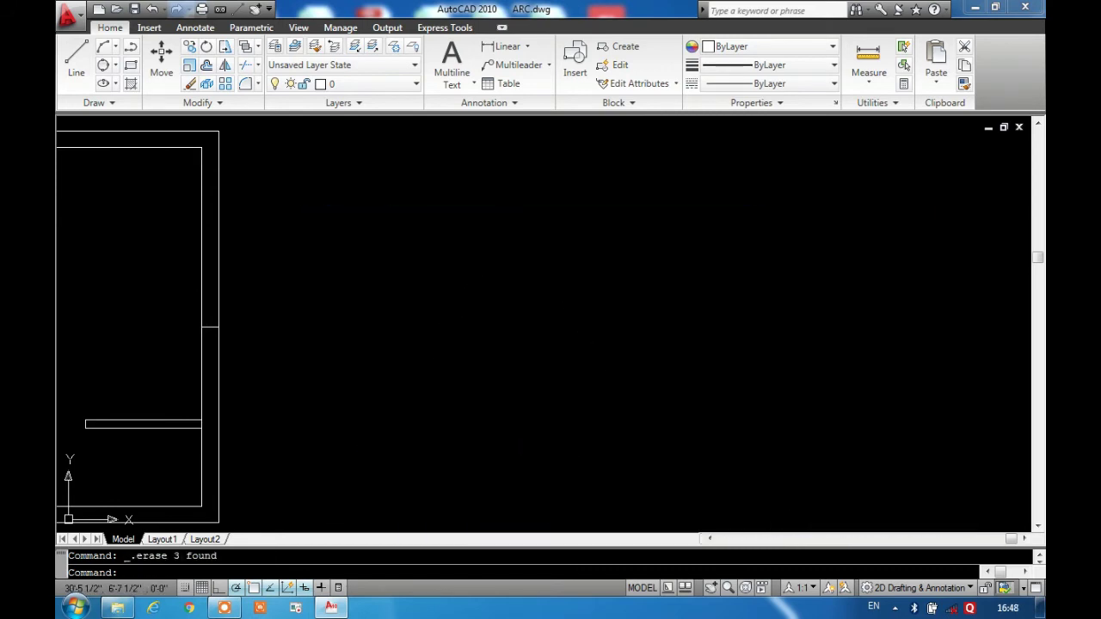
Draw two Center, Radius circles: a small one left of middle and a larger one right of it
{"action": "left_click", "coordinate": [86, 60]}
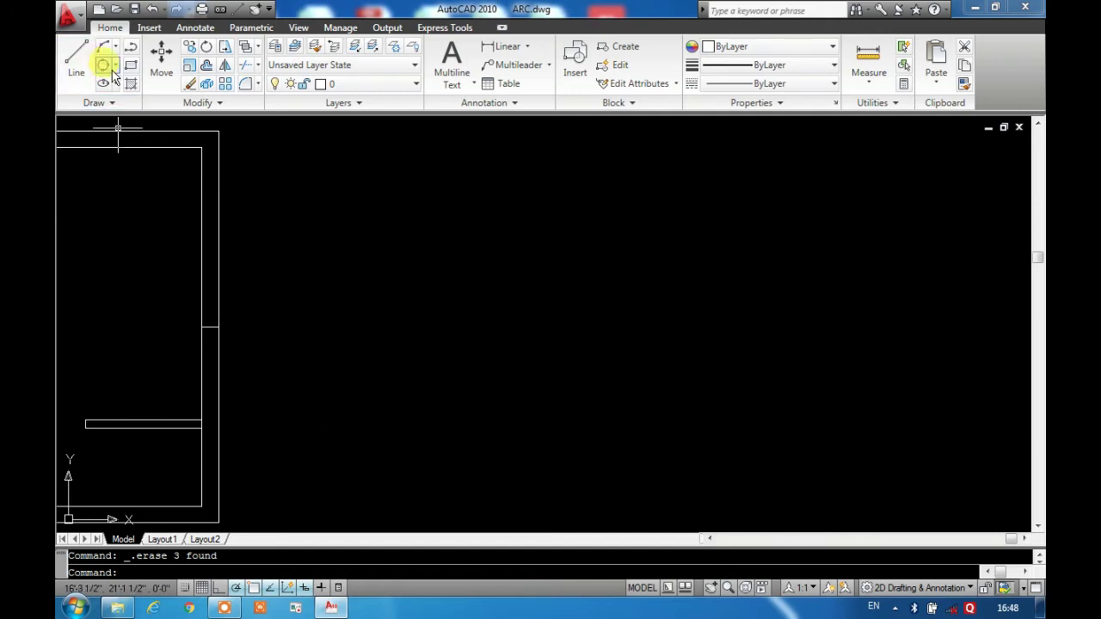
{"action": "left_click", "coordinate": [114, 76]}
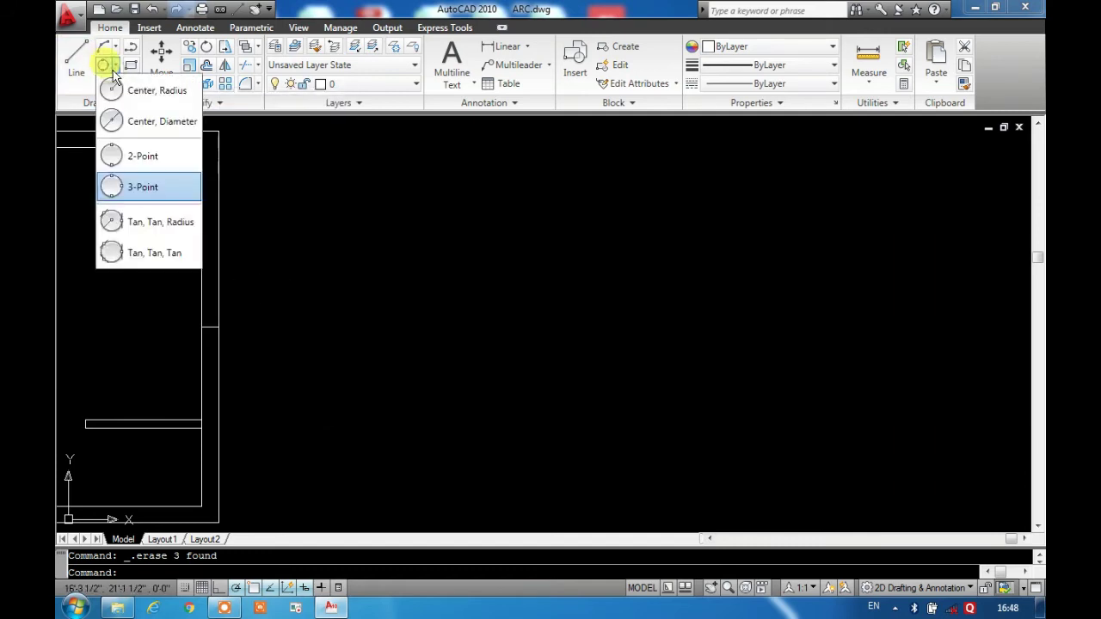
{"action": "left_click", "coordinate": [129, 88]}
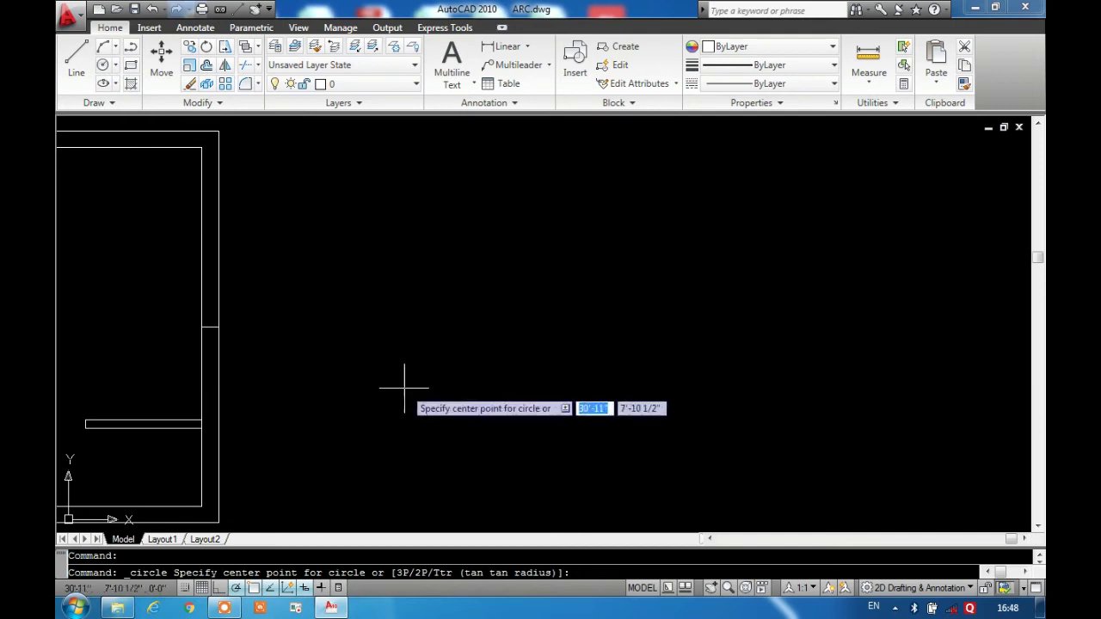
{"action": "left_click", "coordinate": [398, 423]}
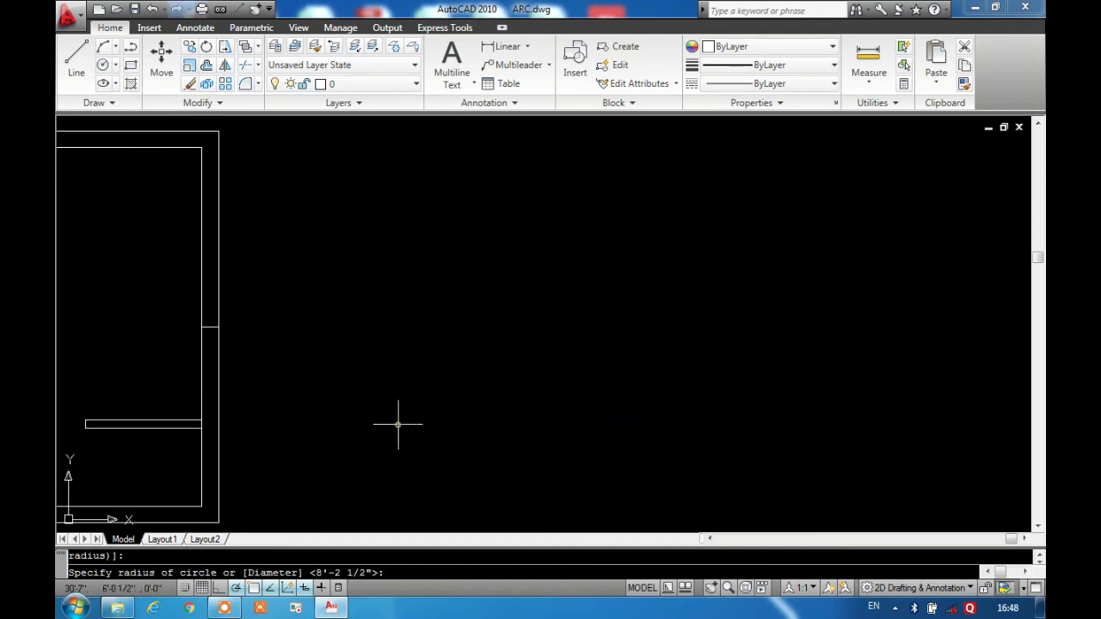
{"action": "left_click", "coordinate": [398, 362]}
{"action": "key", "text": "Return"}
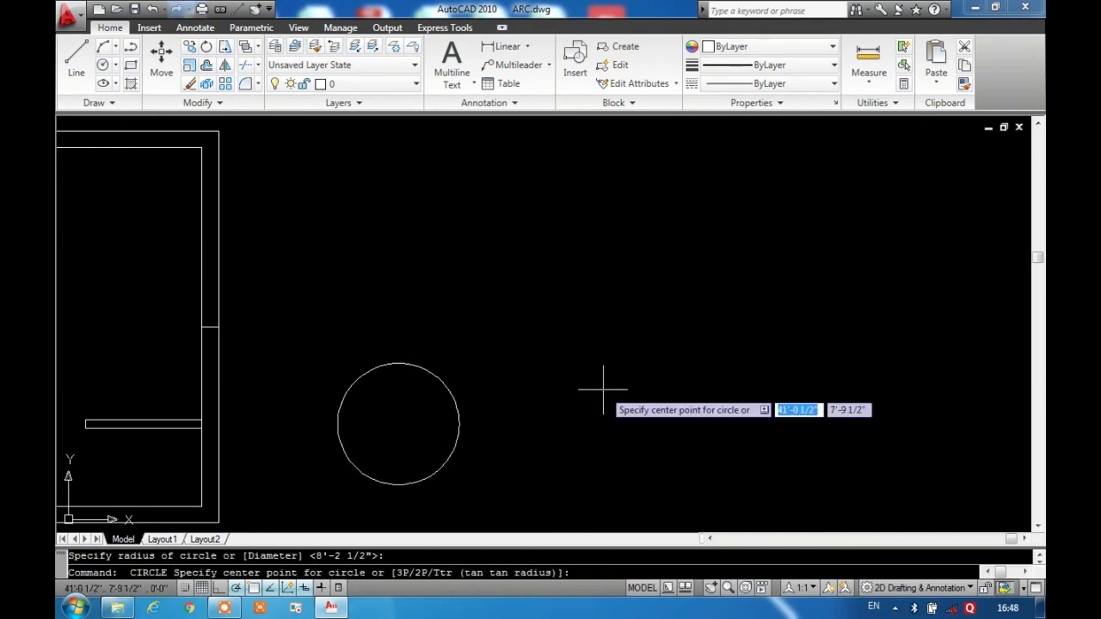
{"action": "left_click", "coordinate": [655, 336]}
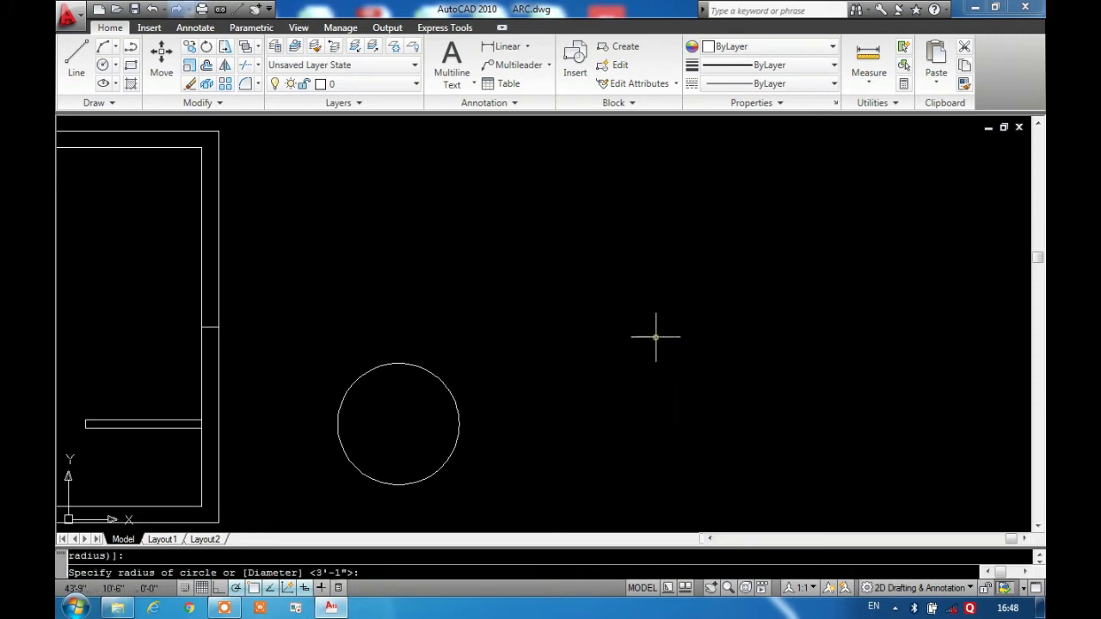
{"action": "left_click", "coordinate": [607, 453]}
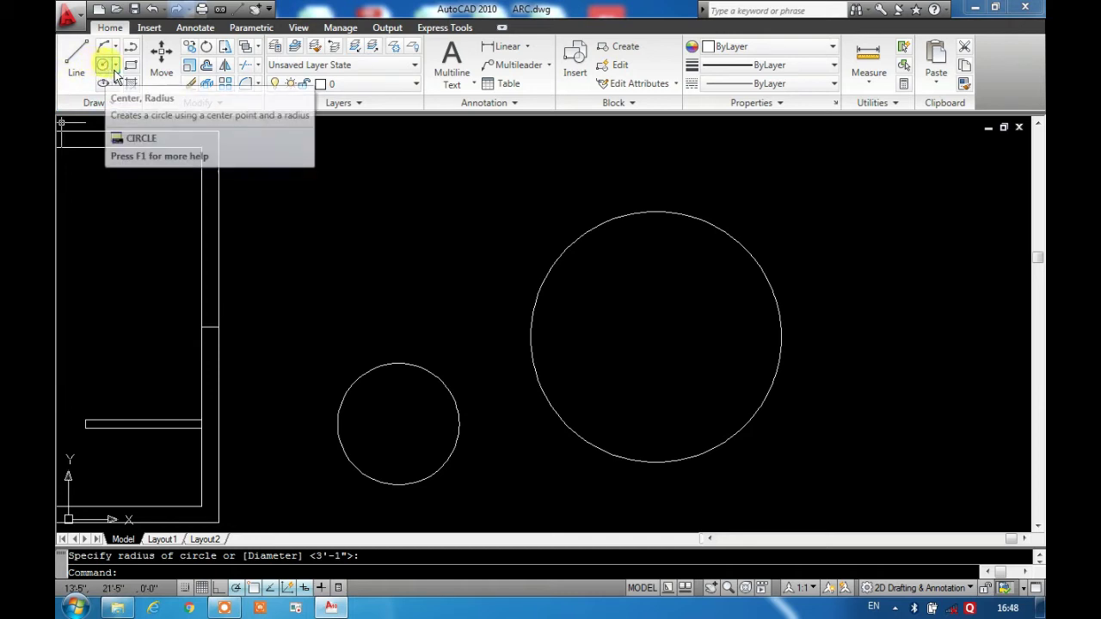
{"action": "mouse_move", "coordinate": [102, 65]}
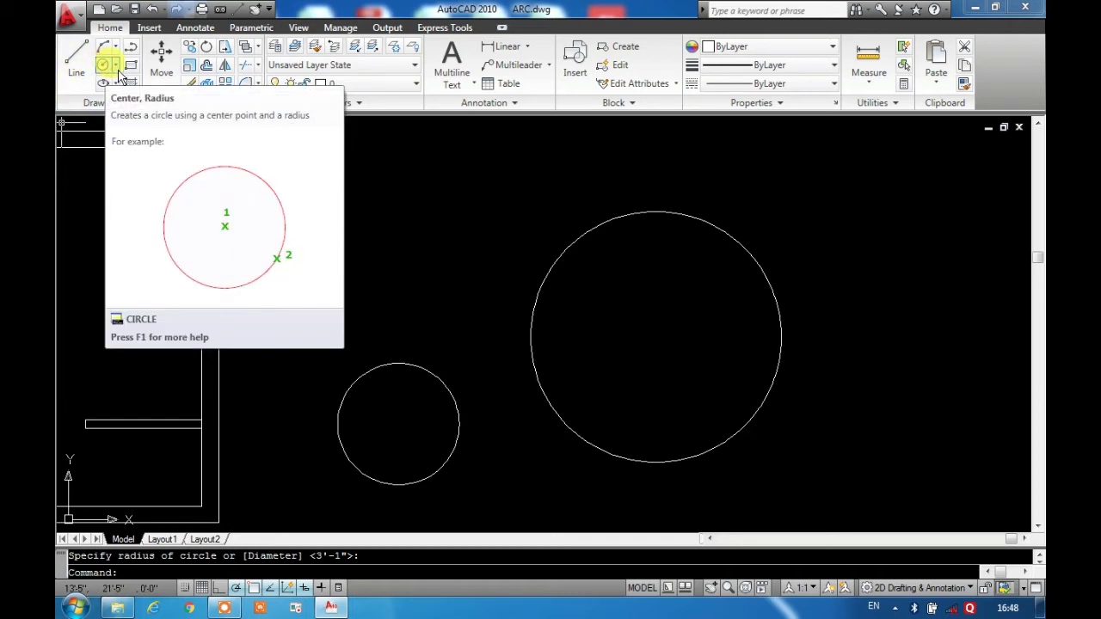
Draw a Tan, Tan, Radius circle of radius 6 tangent to the small and large circles
{"action": "left_click", "coordinate": [117, 69]}
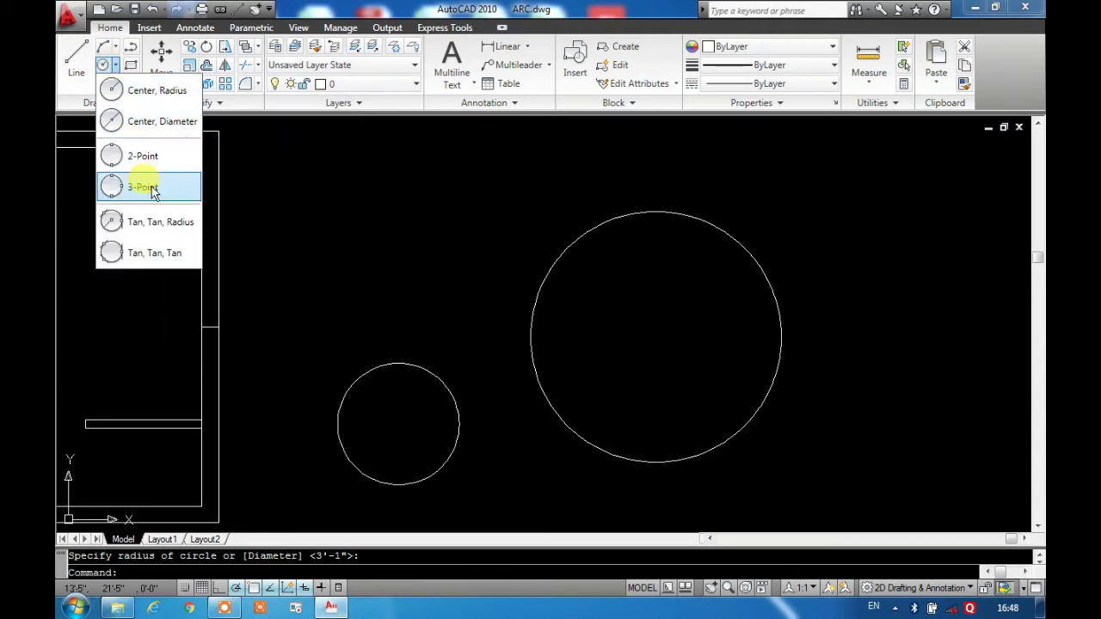
{"action": "left_click", "coordinate": [161, 222]}
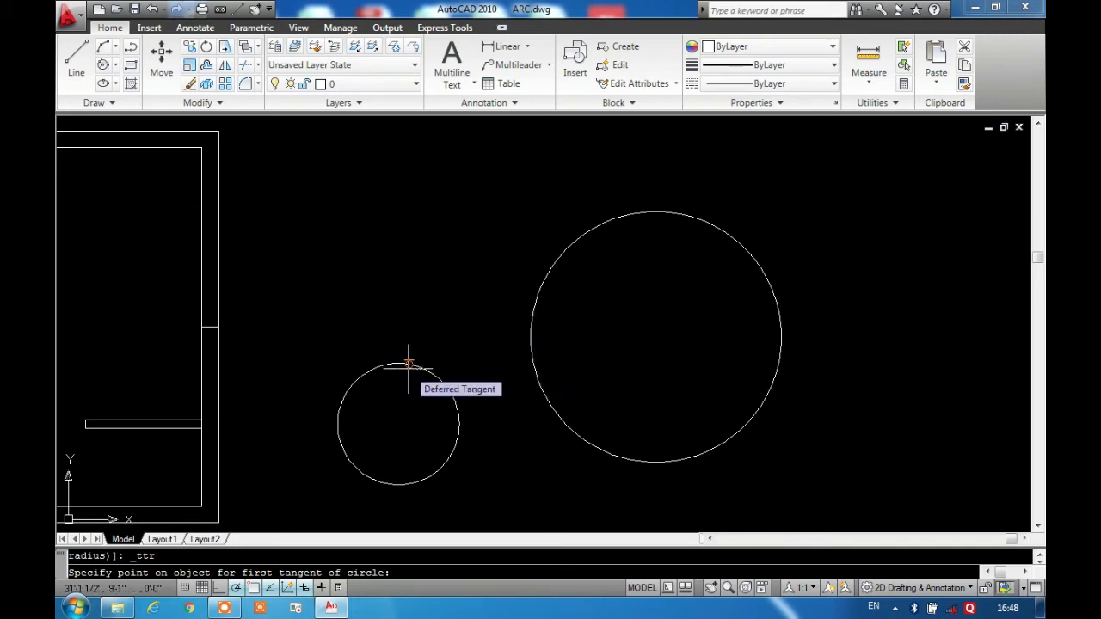
{"action": "left_click", "coordinate": [407, 365]}
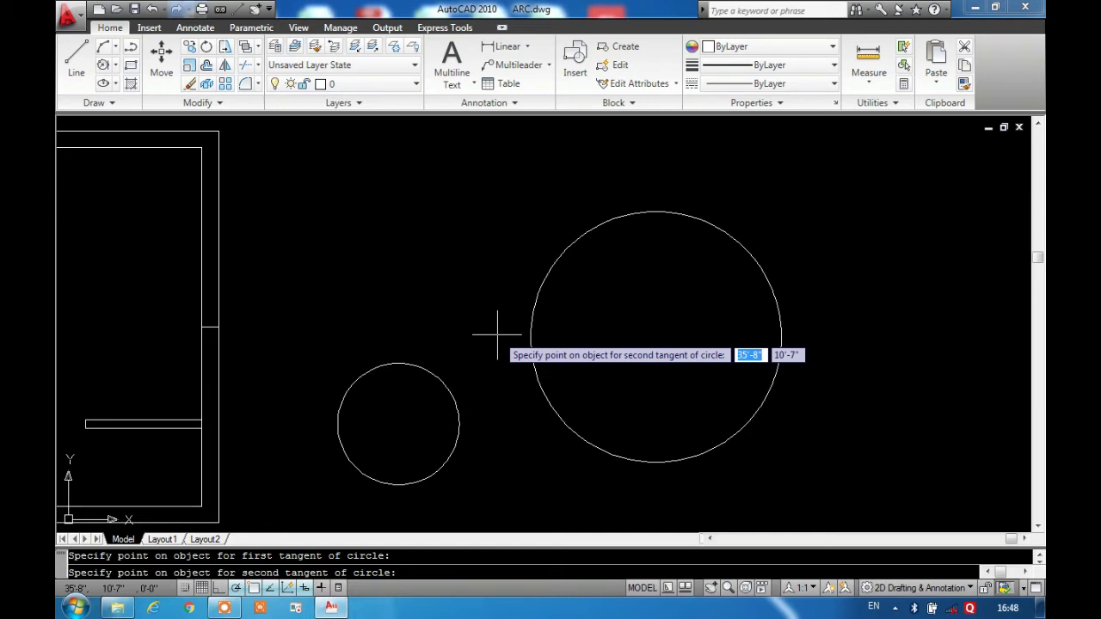
{"action": "left_click", "coordinate": [534, 299]}
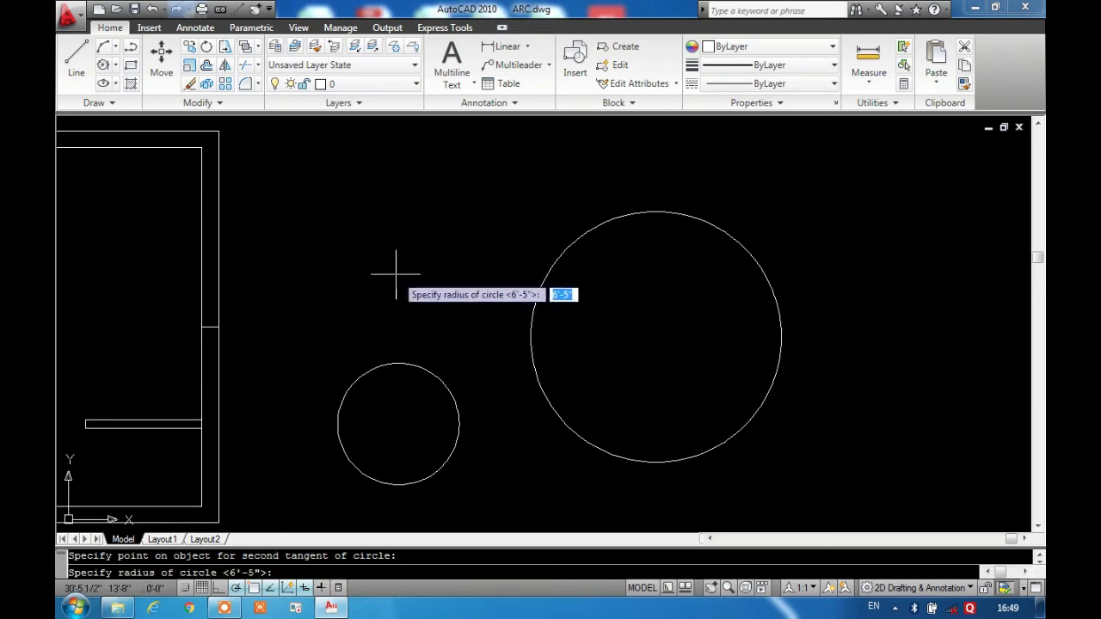
{"action": "type", "text": "6"}
{"action": "key", "text": "Return"}
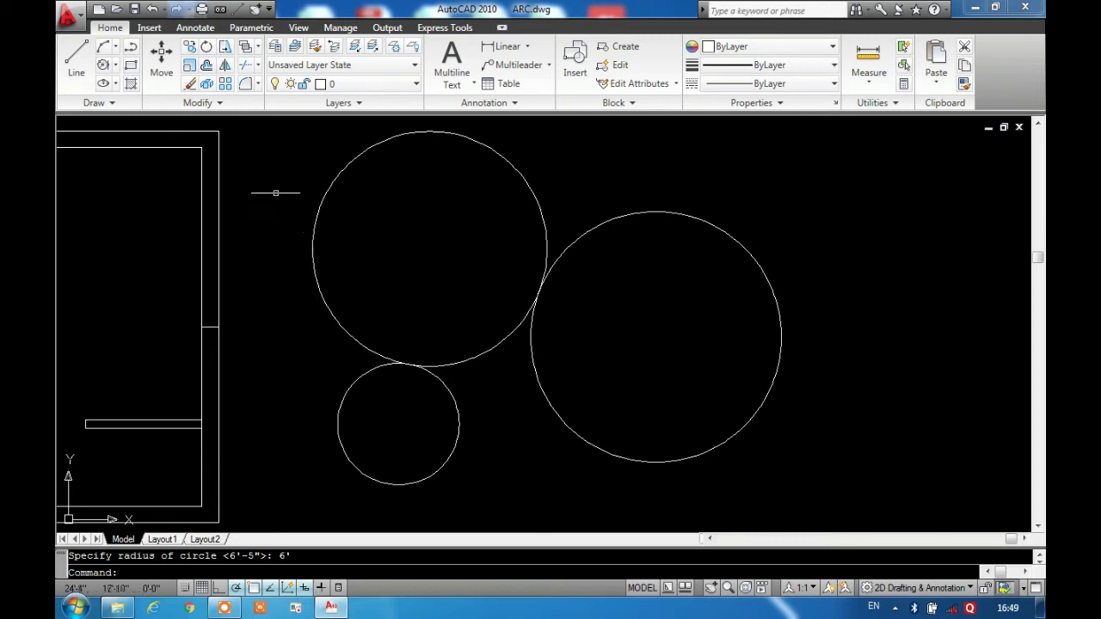
Crossing-select all three circles and delete them
{"action": "left_click", "coordinate": [585, 470]}
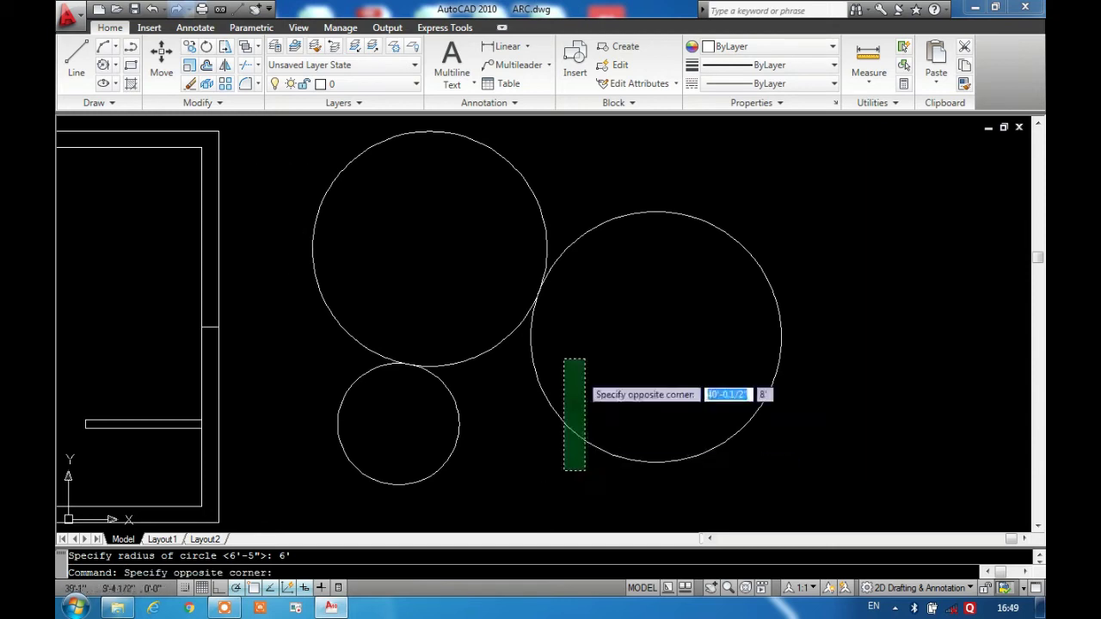
{"action": "left_click", "coordinate": [426, 299]}
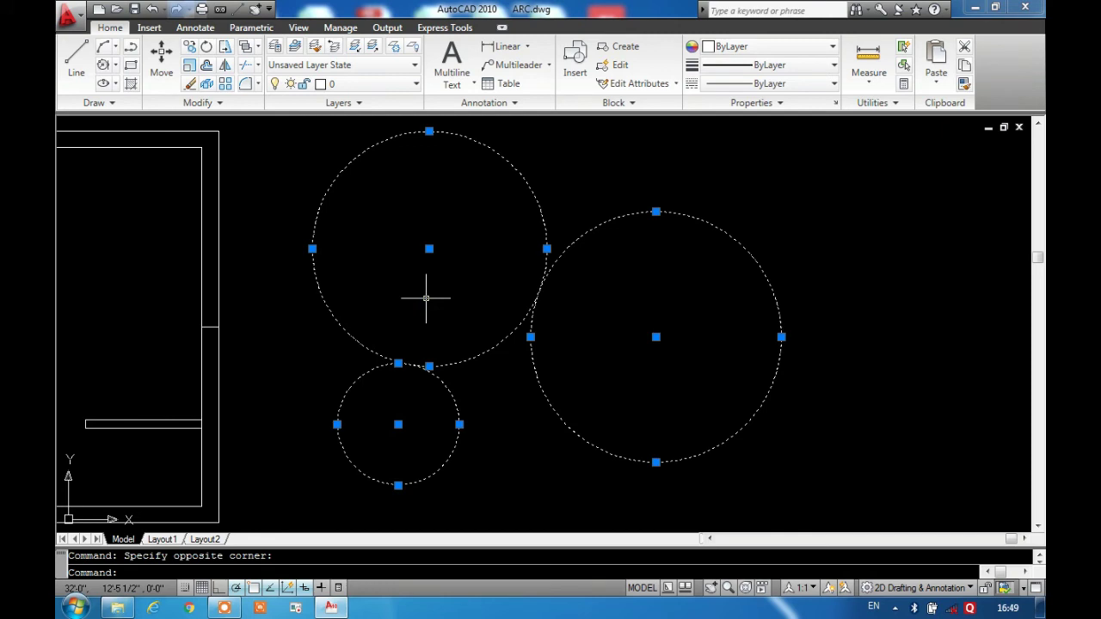
{"action": "key", "text": "Delete"}
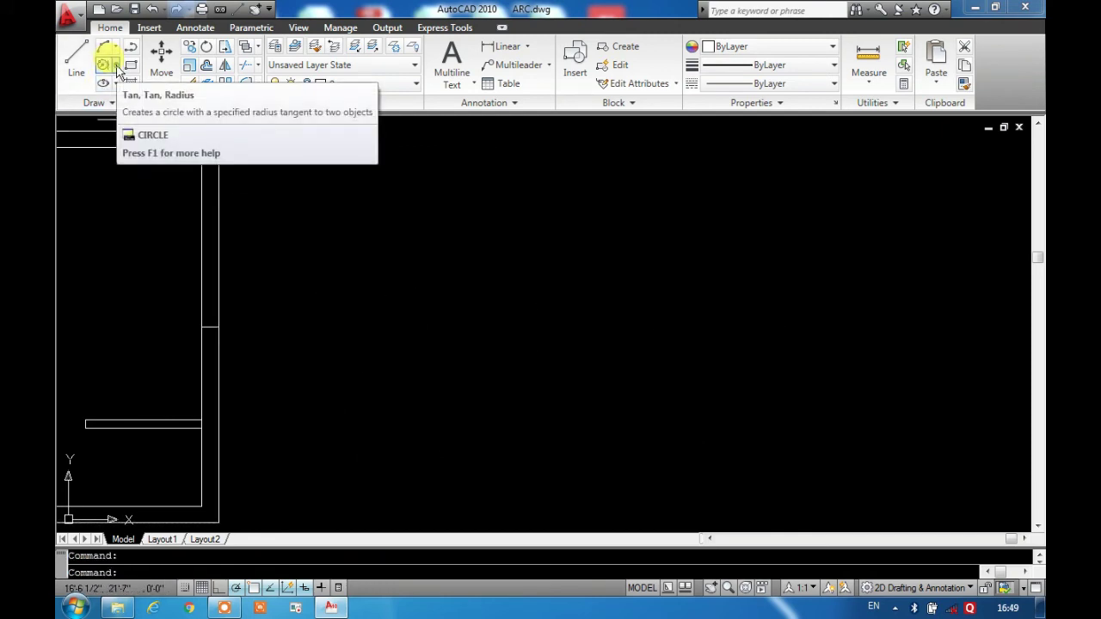
{"action": "left_click", "coordinate": [118, 71]}
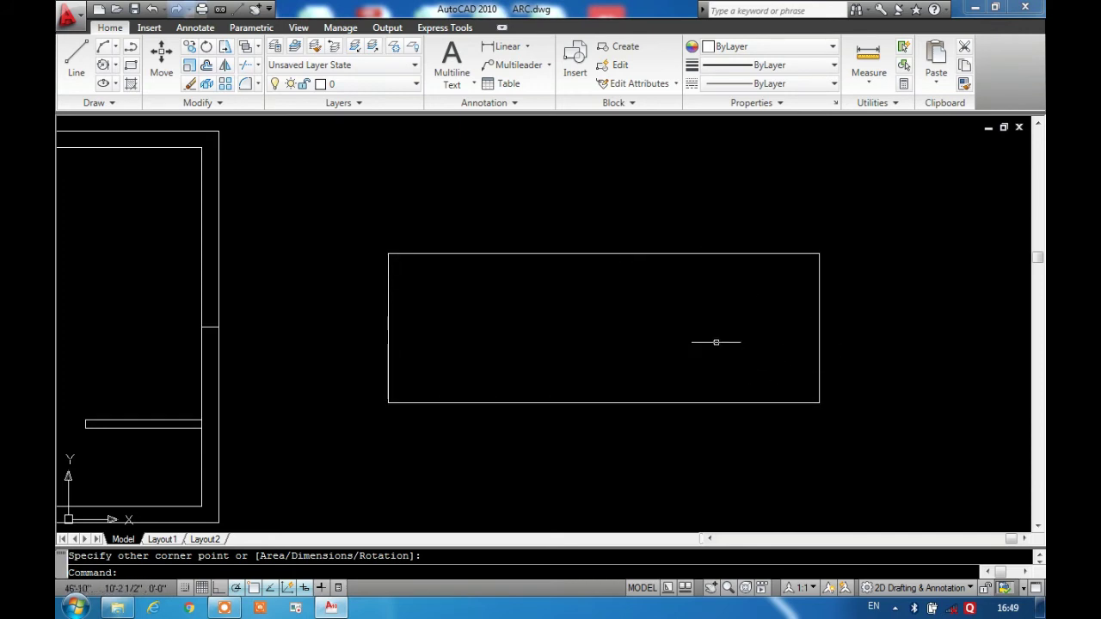
Draw a Tan, Tan, Tan circle touching the wide rectangle's top, right and bottom edges
{"action": "left_click", "coordinate": [115, 65]}
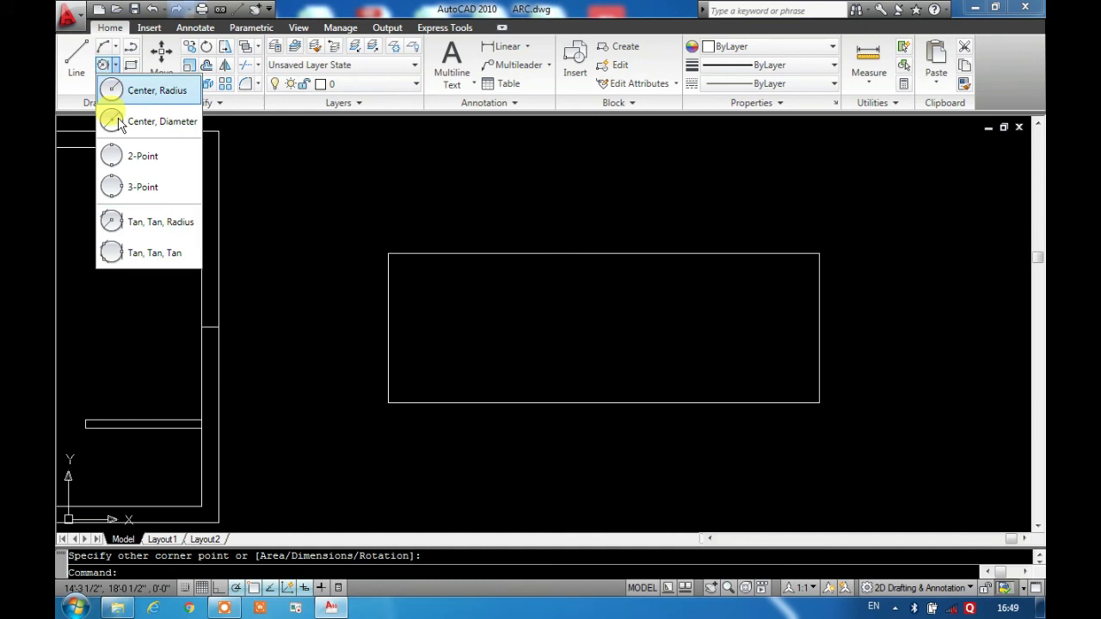
{"action": "left_click", "coordinate": [138, 252]}
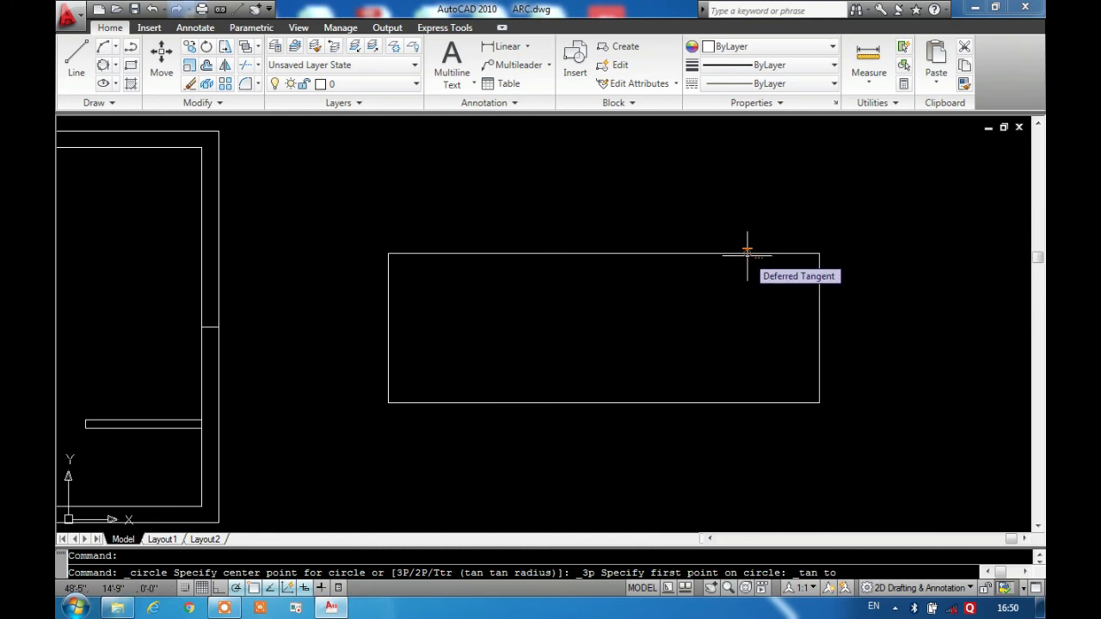
{"action": "left_click", "coordinate": [746, 253]}
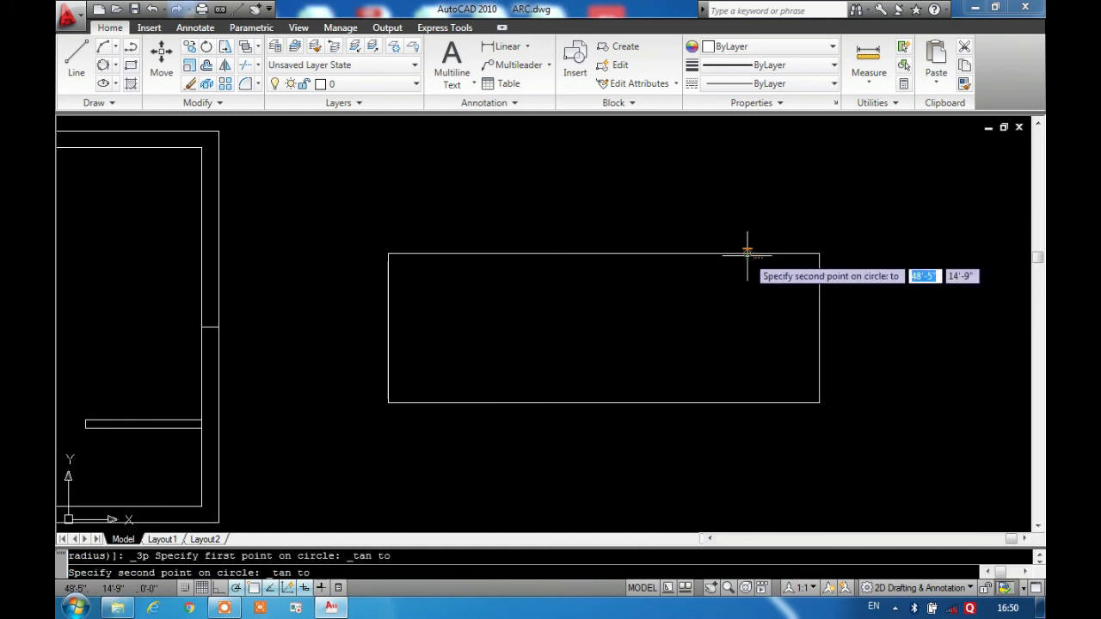
{"action": "left_click", "coordinate": [818, 335]}
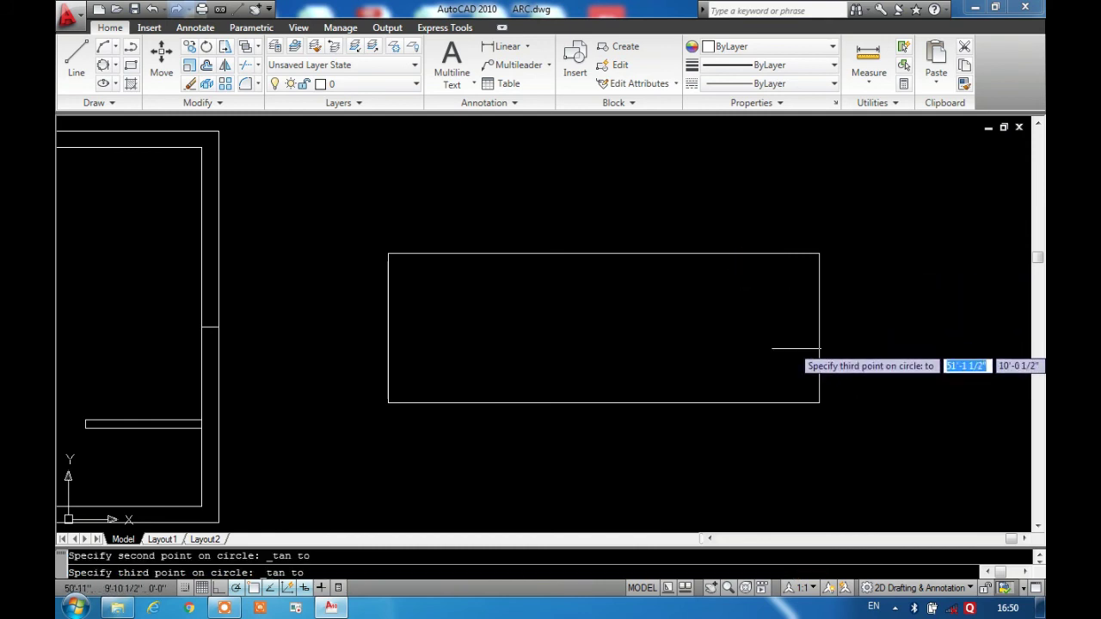
{"action": "left_click", "coordinate": [732, 398]}
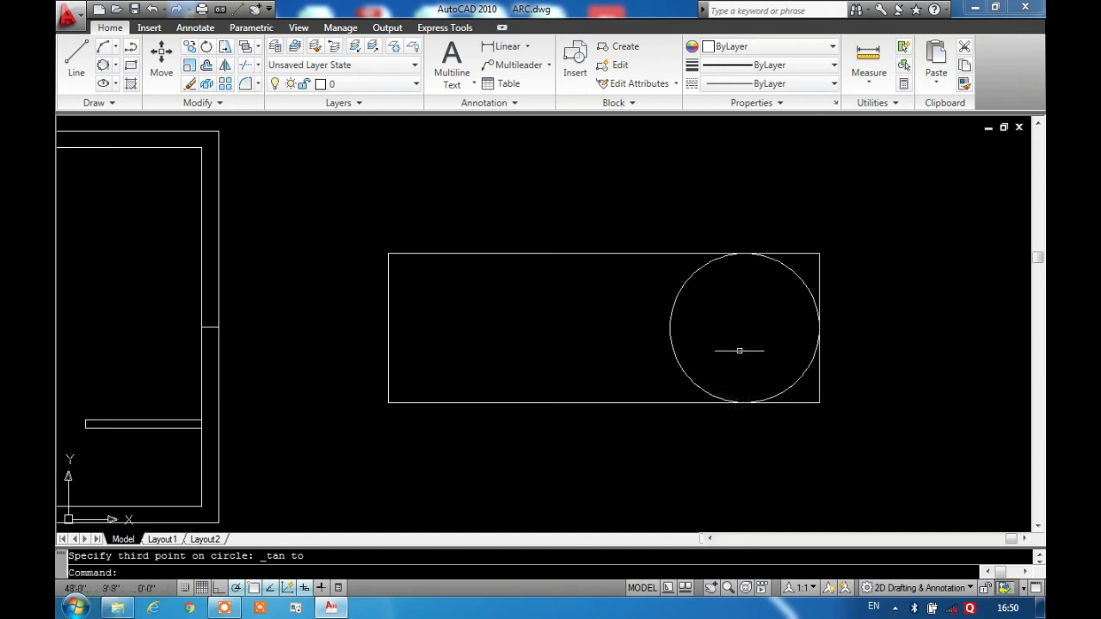